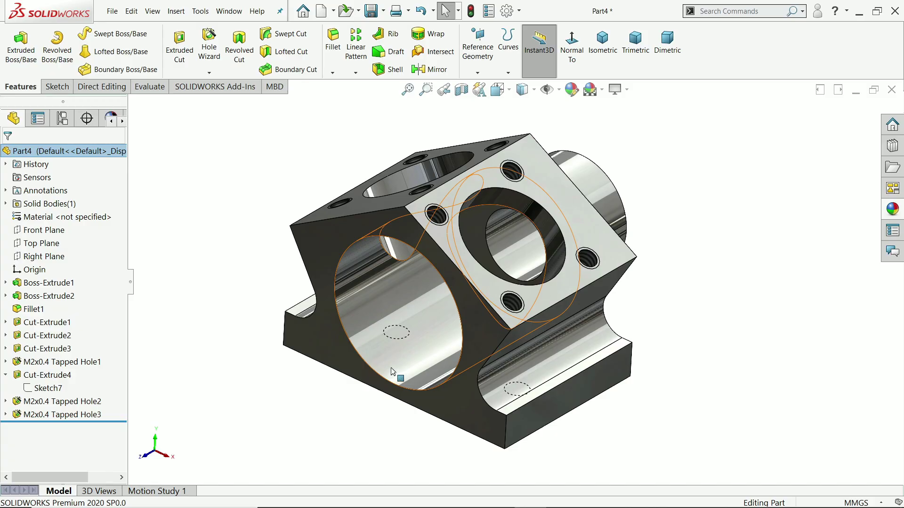
Inspect the finished crank case's M2x0.4 tapped holes, then switch to the reference drawing.
{"action": "middle_click_drag", "start_coordinate": [398, 375], "coordinate": [376, 332]}
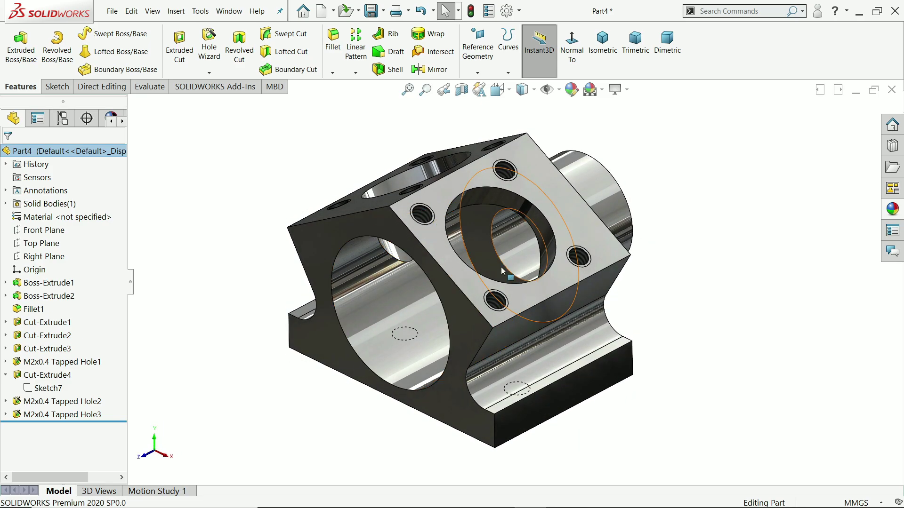
{"action": "scroll", "coordinate": [493, 265], "scroll_direction": "down", "scroll_amount": 2}
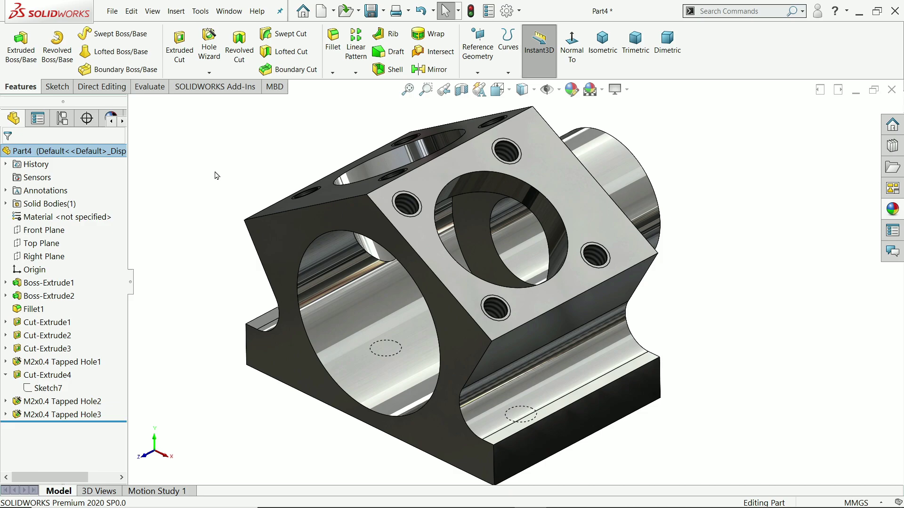
{"action": "scroll", "coordinate": [407, 203], "scroll_direction": "down", "scroll_amount": 5}
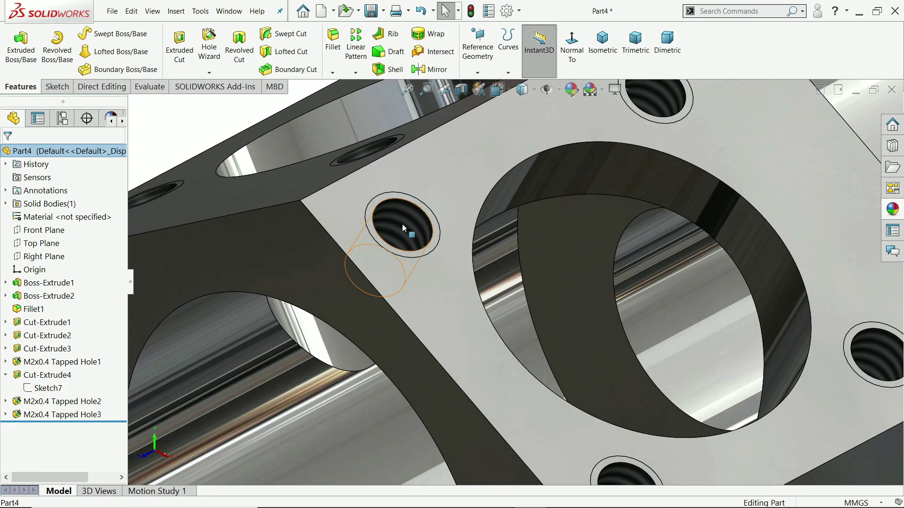
{"action": "left_click", "coordinate": [402, 228]}
{"action": "middle_click_drag", "start_coordinate": [403, 229], "coordinate": [544, 345]}
{"action": "key", "text": "f"}
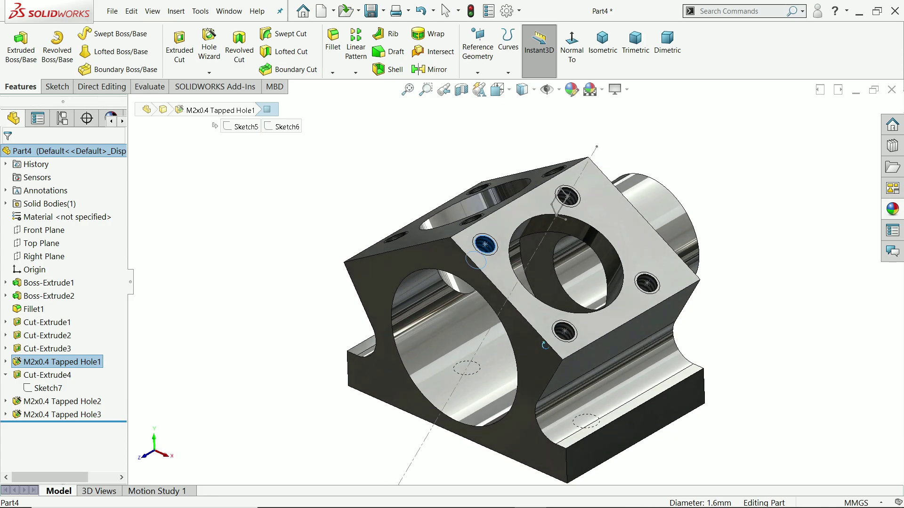
{"action": "key", "text": "alt+Tab"}
Zoom into the drawing and examine the front and side views, Ø9.50 boss and M2X0.4 holes.
{"action": "left_click", "coordinate": [387, 40]}
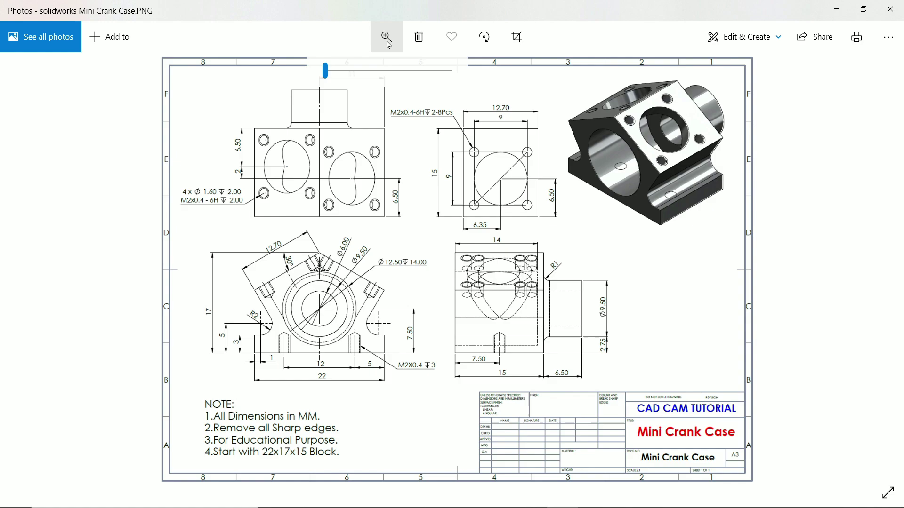
{"action": "left_click_drag", "start_coordinate": [325, 71], "coordinate": [360, 71]}
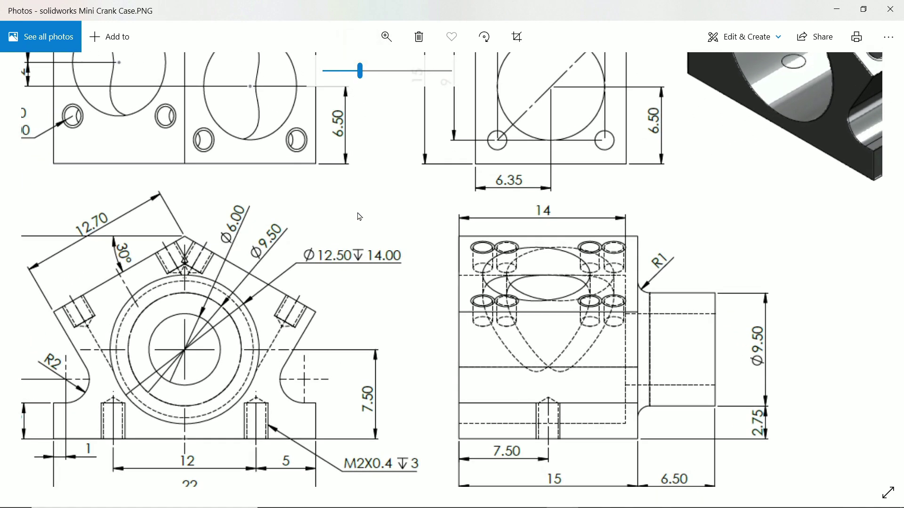
{"action": "mouse_move", "coordinate": [334, 270]}
{"action": "left_mouse_down"}
{"action": "mouse_move", "coordinate": [396, 232]}
{"action": "mouse_move", "coordinate": [424, 228]}
{"action": "left_mouse_up"}
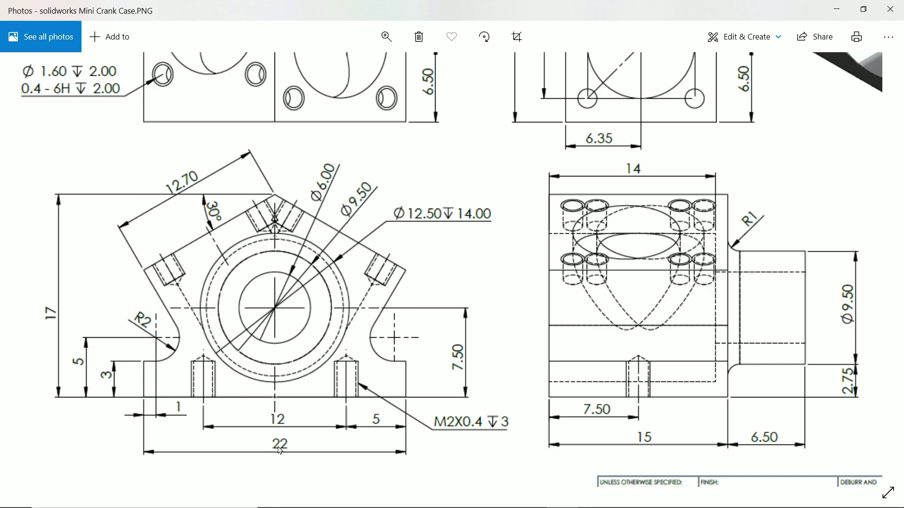
{"action": "scroll", "coordinate": [372, 119], "scroll_direction": "up", "scroll_amount": 5}
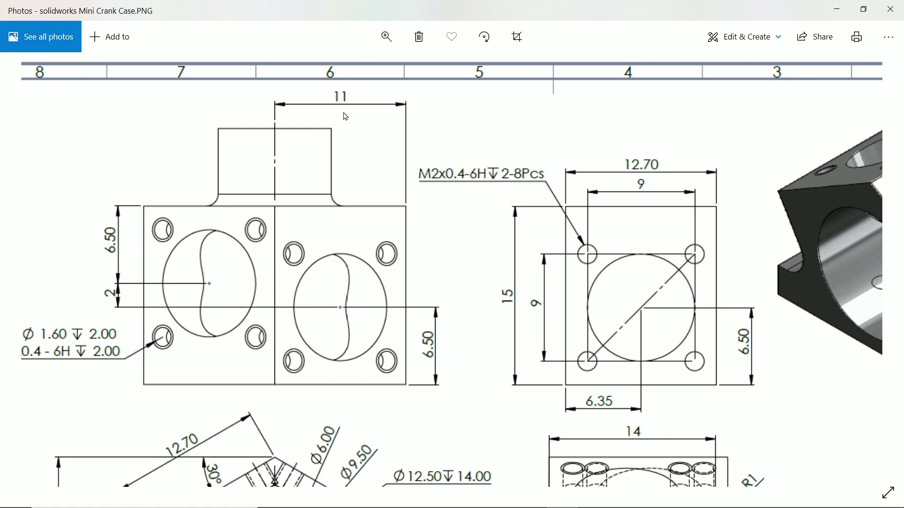
{"action": "scroll", "coordinate": [341, 350], "scroll_direction": "down", "scroll_amount": 5}
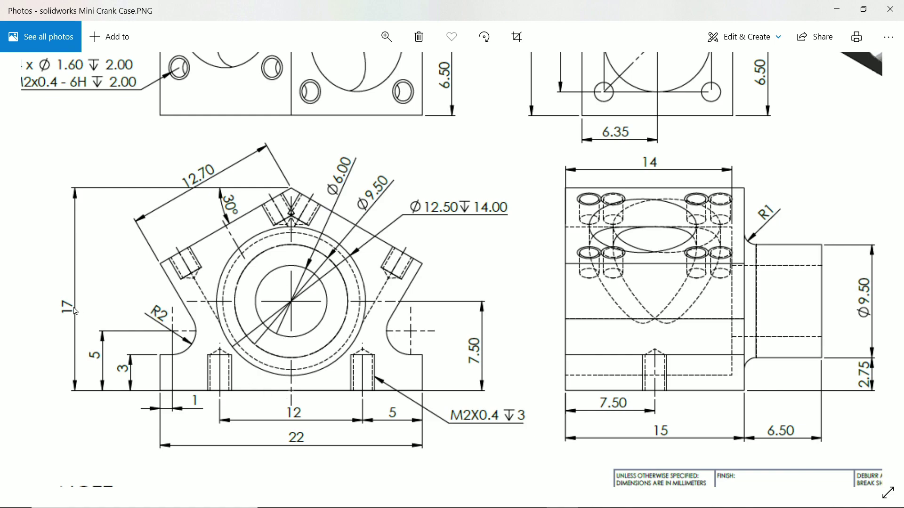
{"action": "scroll", "coordinate": [436, 322], "scroll_direction": "down", "scroll_amount": 1}
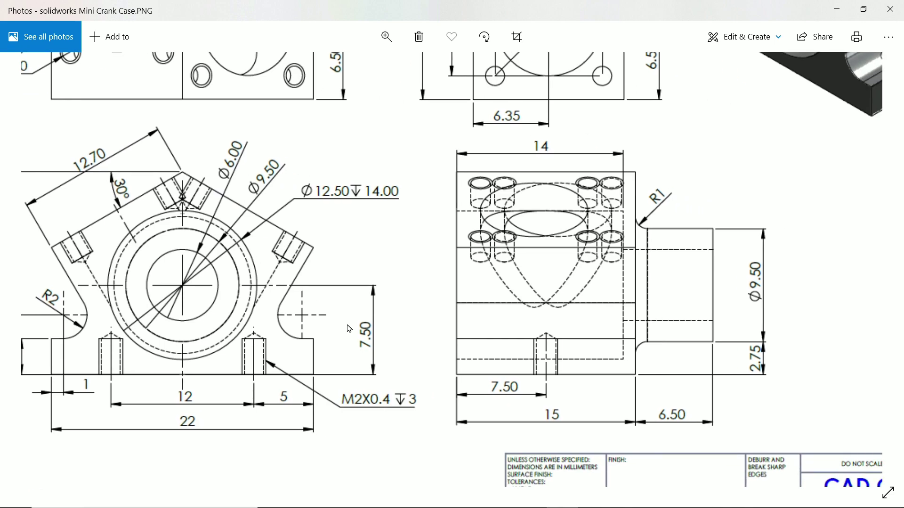
{"action": "scroll", "coordinate": [498, 382], "scroll_direction": "up", "scroll_amount": 1}
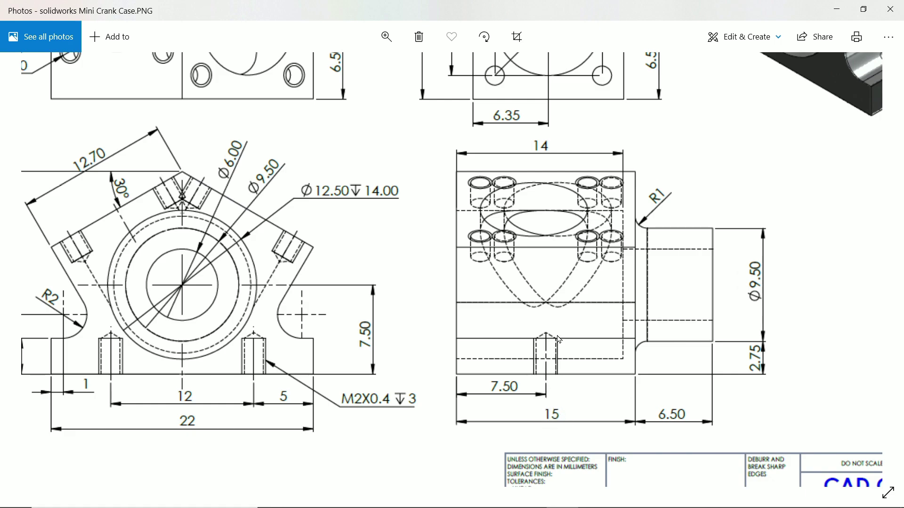
{"action": "scroll", "coordinate": [560, 340], "scroll_direction": "down", "scroll_amount": 1}
{"action": "scroll", "coordinate": [593, 226], "scroll_direction": "up", "scroll_amount": 1}
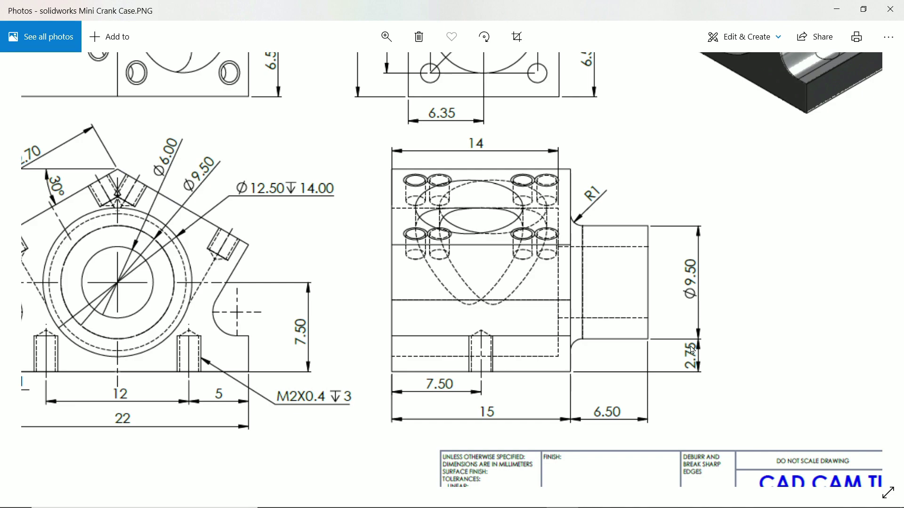
{"action": "left_click_drag", "start_coordinate": [431, 312], "coordinate": [492, 335]}
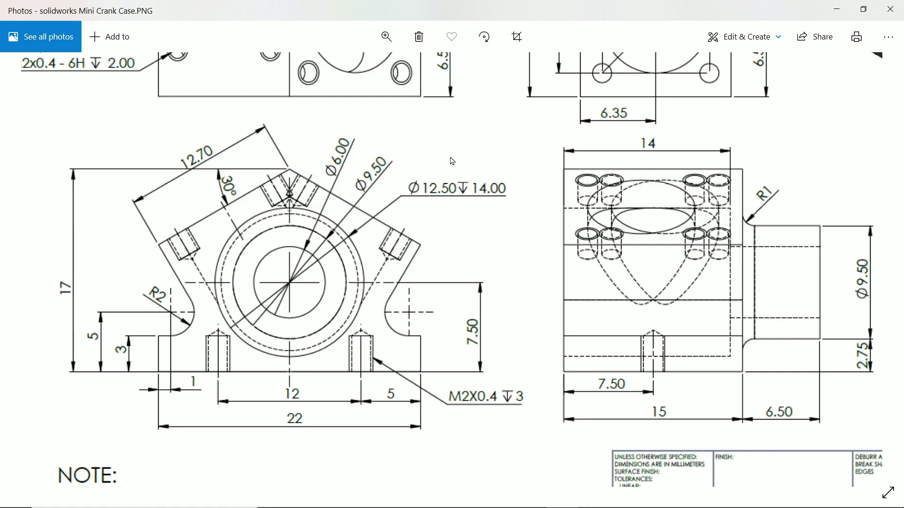
Minimize Photos and start a new sketch on the Front Plane.
{"action": "left_click", "coordinate": [836, 9]}
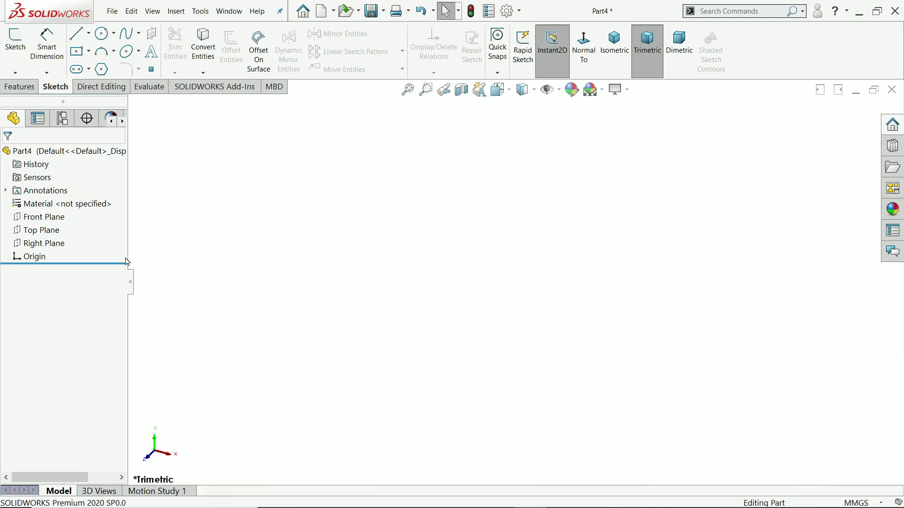
{"action": "left_click", "coordinate": [47, 217]}
{"action": "left_click", "coordinate": [57, 203]}
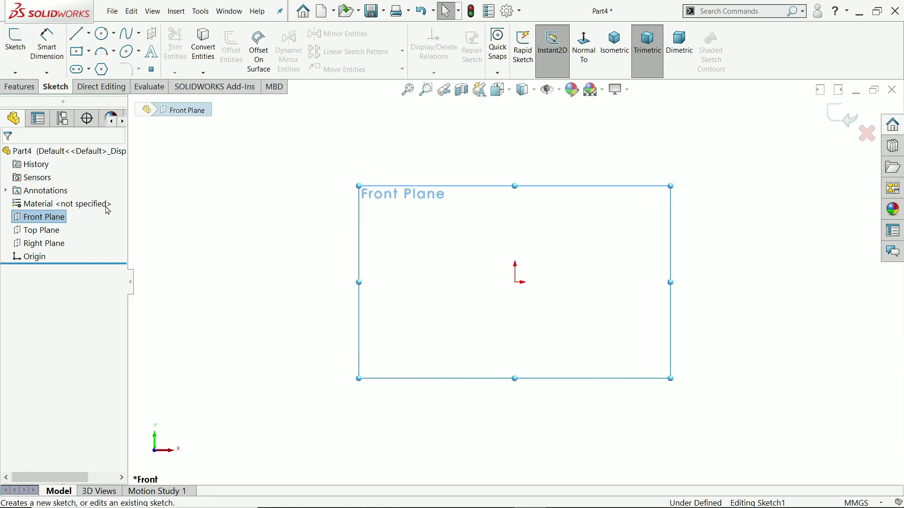
Draw a vertical centerline down to the origin and a horizontal centerline extending left.
{"action": "left_click", "coordinate": [88, 34]}
{"action": "left_click", "coordinate": [97, 61]}
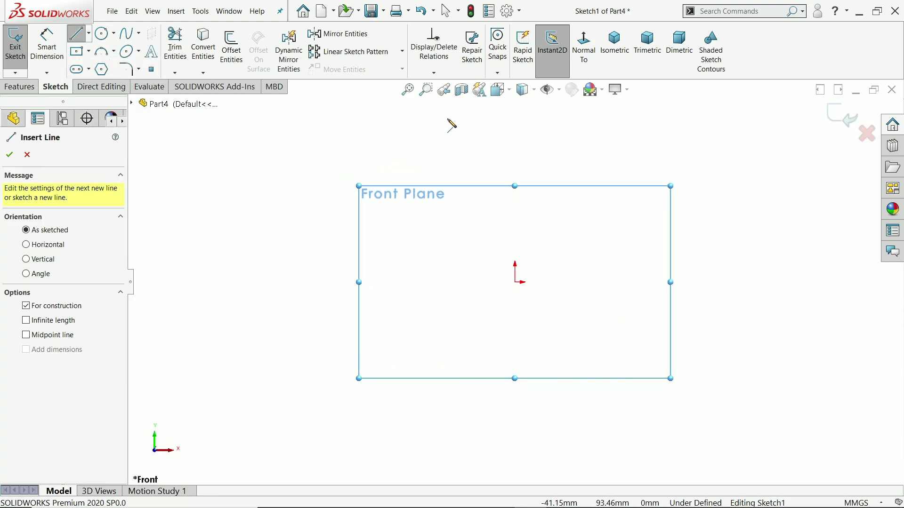
{"action": "left_click", "coordinate": [515, 116]}
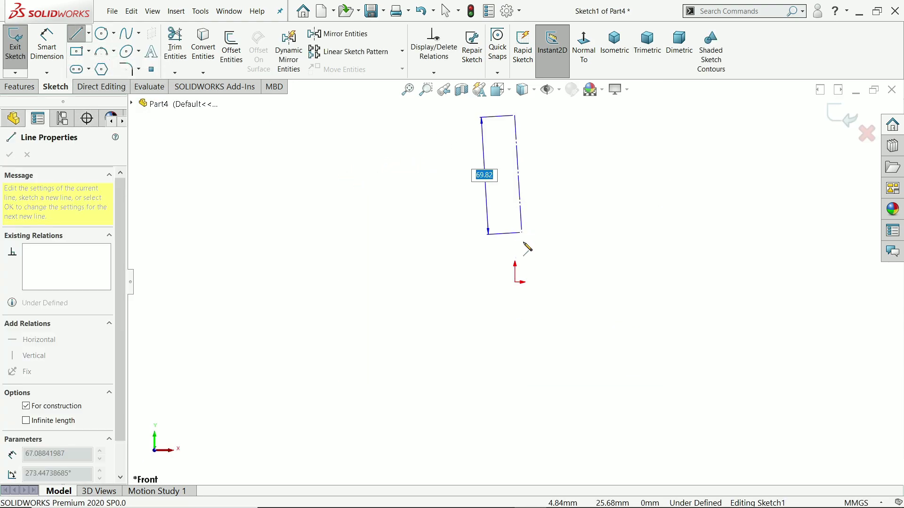
{"action": "left_click", "coordinate": [515, 282]}
{"action": "left_click", "coordinate": [404, 283]}
{"action": "right_click", "coordinate": [429, 234]}
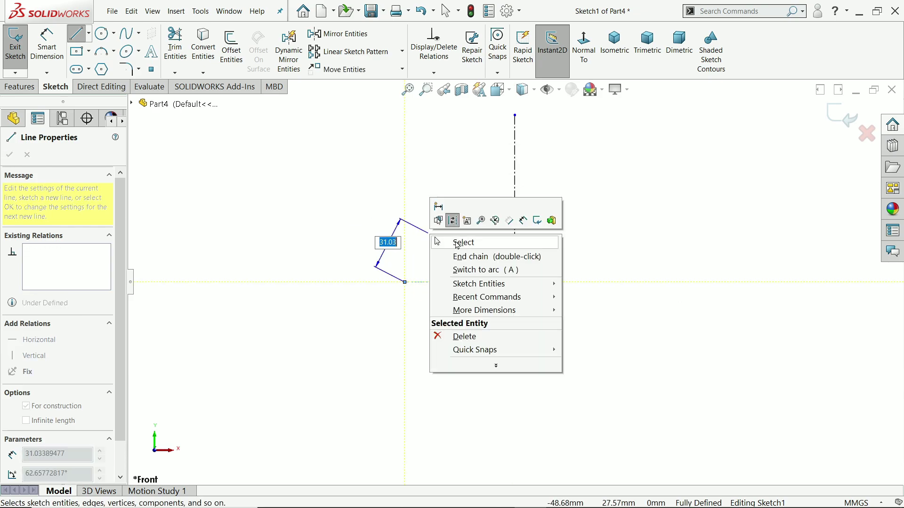
{"action": "left_click", "coordinate": [459, 242]}
{"action": "scroll", "coordinate": [500, 151], "scroll_direction": "down", "scroll_amount": 4}
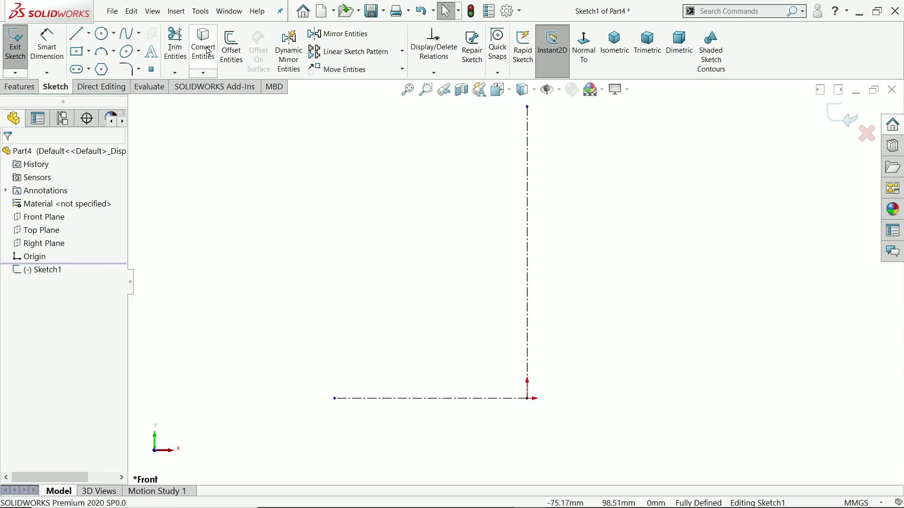
Enable Dynamic Mirror Entities about the vertical centerline and switch to the Line tool.
{"action": "left_click", "coordinate": [296, 56]}
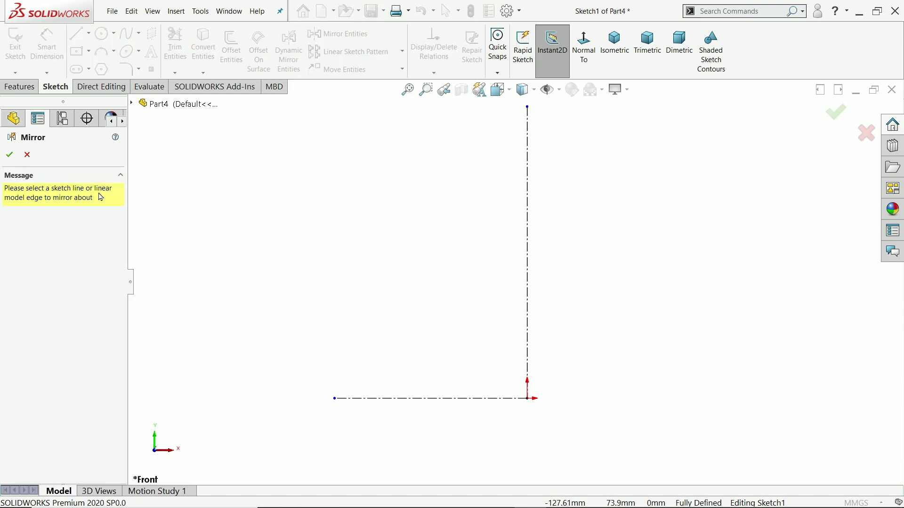
{"action": "left_click", "coordinate": [528, 238]}
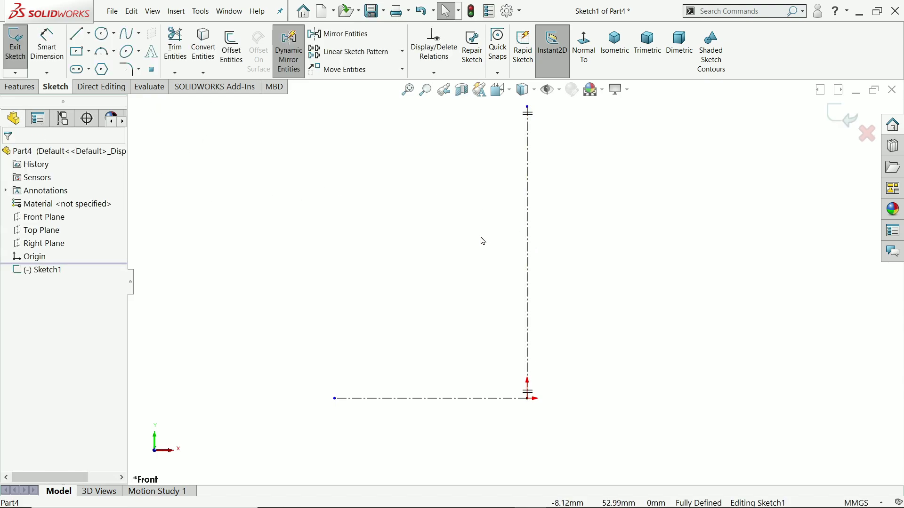
{"action": "left_click", "coordinate": [77, 33]}
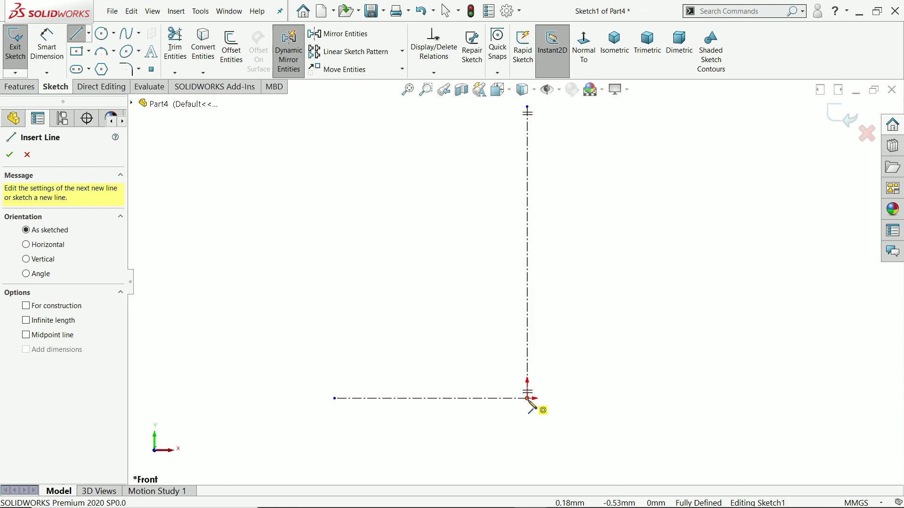
Draw the left half of the outline: base, notched foot, slanted side and top edge to the centerline.
{"action": "left_click", "coordinate": [528, 399]}
{"action": "left_click", "coordinate": [334, 398]}
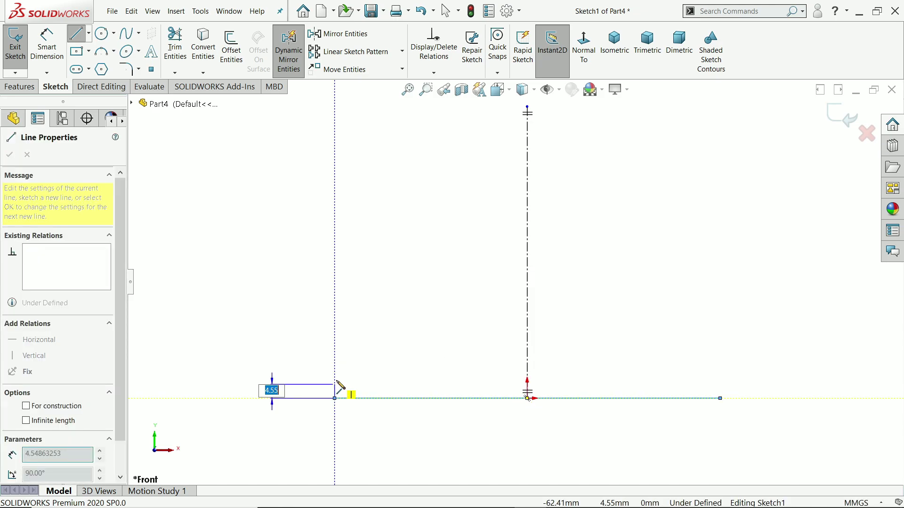
{"action": "left_click", "coordinate": [336, 358]}
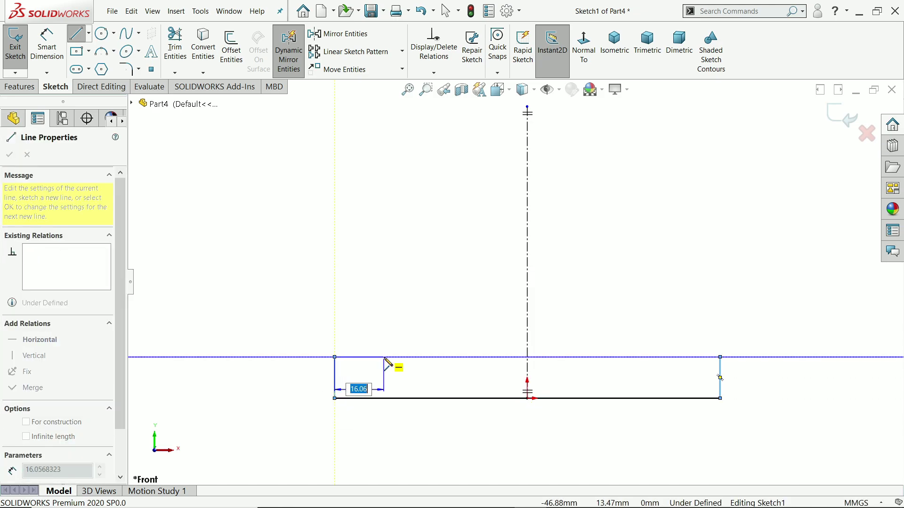
{"action": "left_click", "coordinate": [383, 357]}
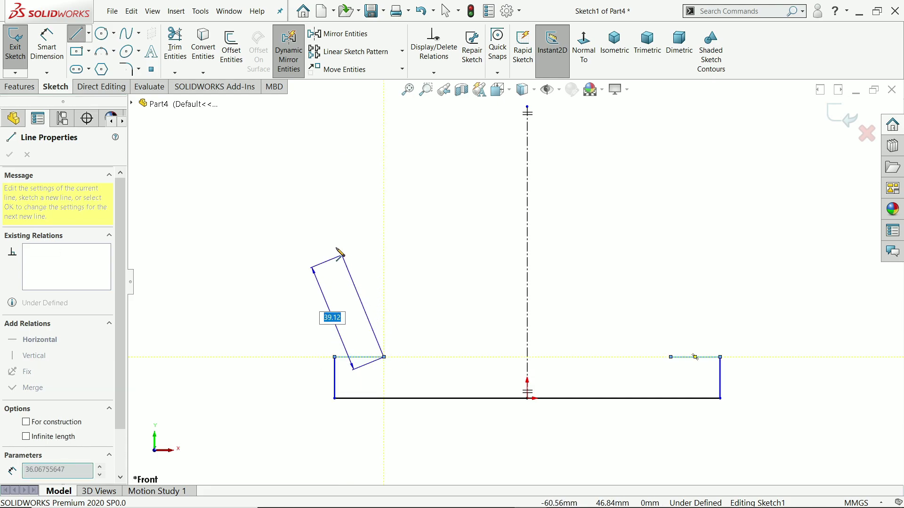
{"action": "left_click", "coordinate": [314, 222]}
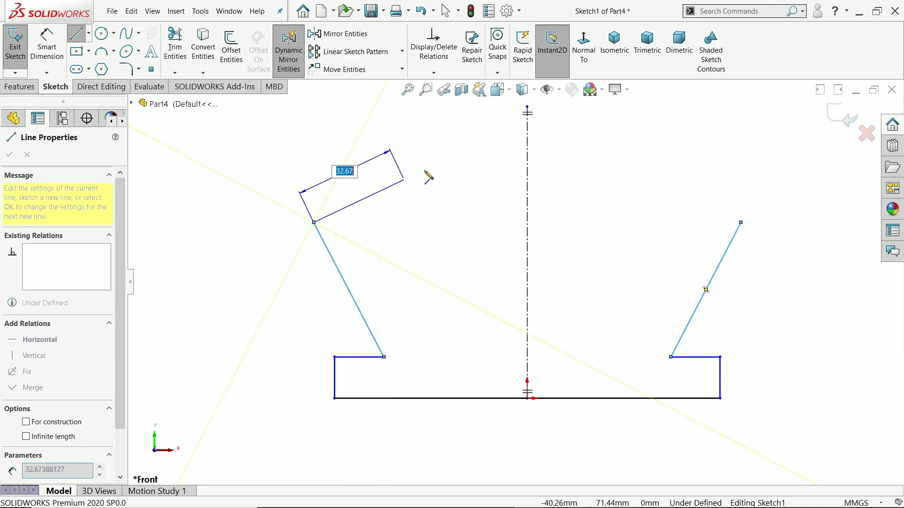
{"action": "left_click", "coordinate": [528, 109]}
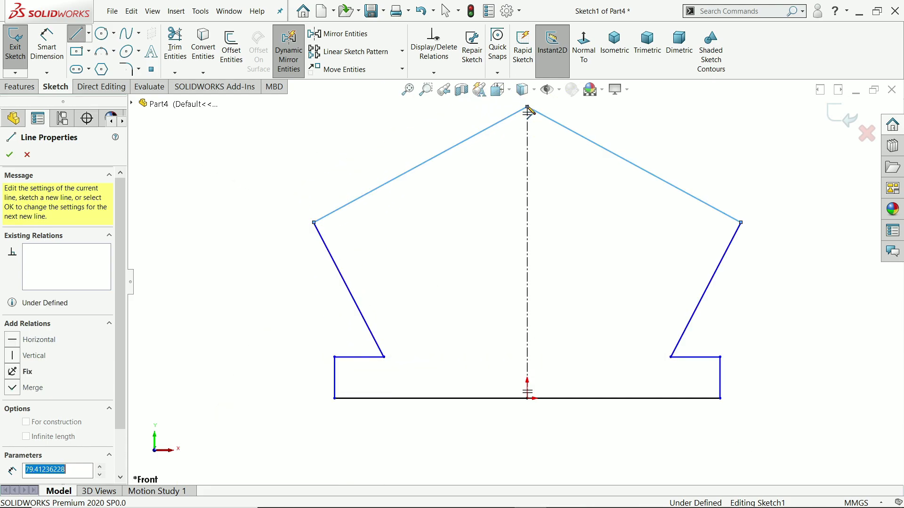
{"action": "left_click", "coordinate": [9, 154]}
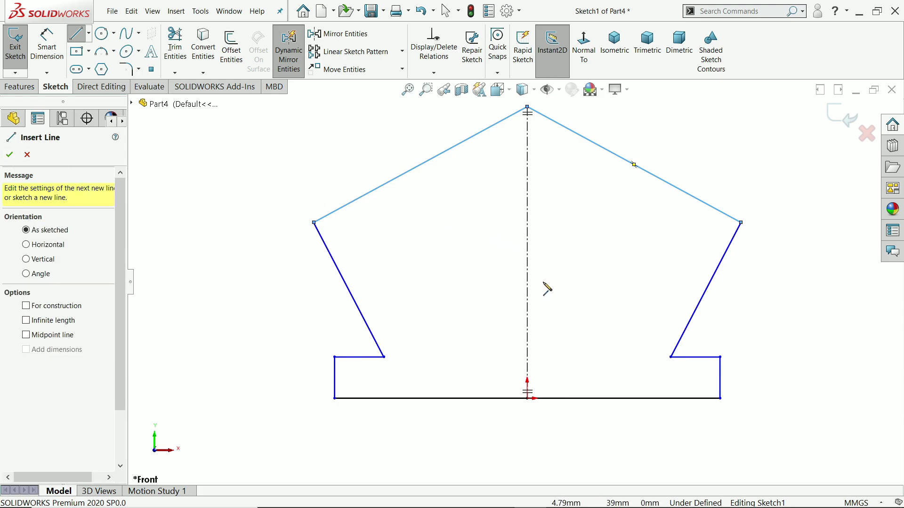
{"action": "scroll", "coordinate": [546, 306], "scroll_direction": "up", "scroll_amount": 1}
{"action": "scroll", "coordinate": [542, 311], "scroll_direction": "down", "scroll_amount": 1}
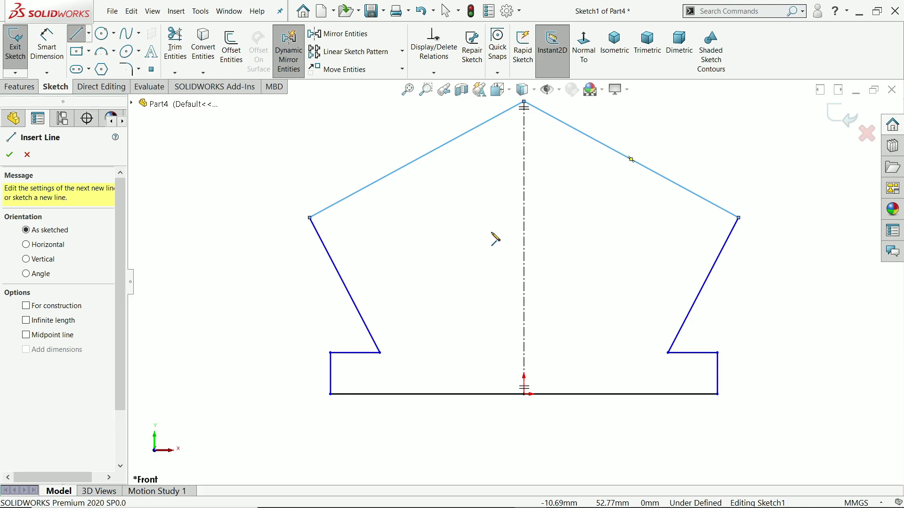
{"action": "key", "text": "Escape"}
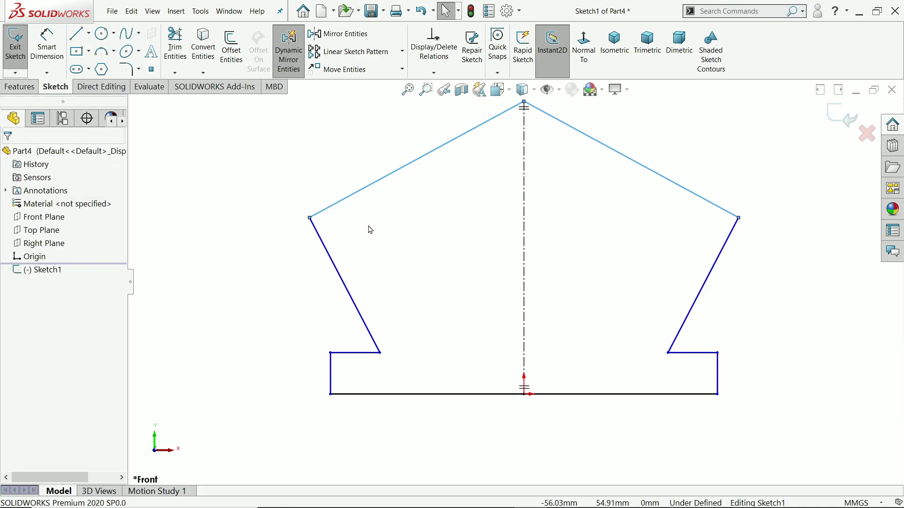
{"action": "left_click", "coordinate": [439, 226]}
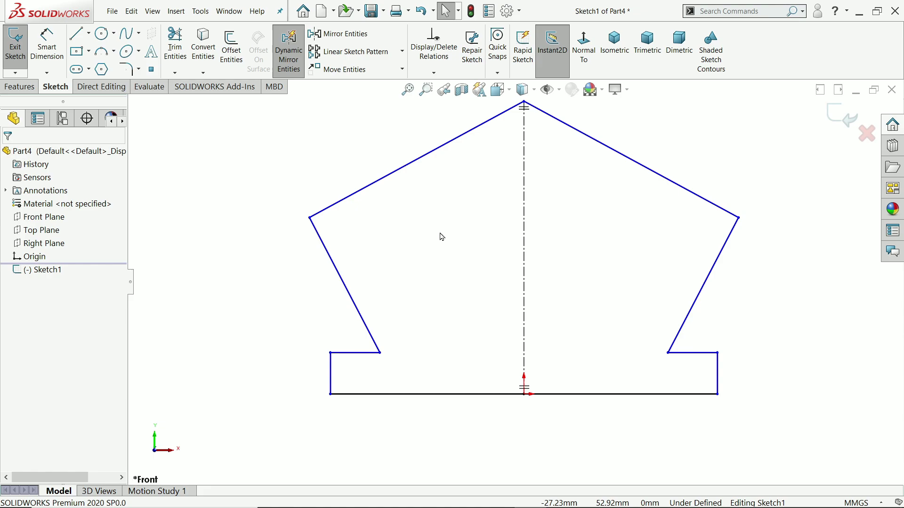
Dimension the base width to 22 mm and the foot step height to 3 mm.
{"action": "left_click", "coordinate": [47, 47]}
{"action": "left_click", "coordinate": [517, 394]}
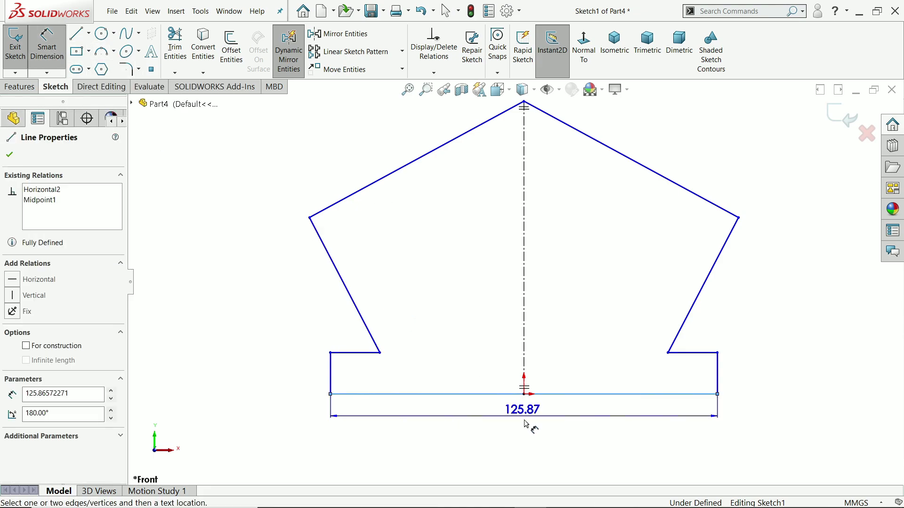
{"action": "left_click", "coordinate": [531, 431]}
{"action": "key", "text": "BackSpace"}
{"action": "type", "text": "22"}
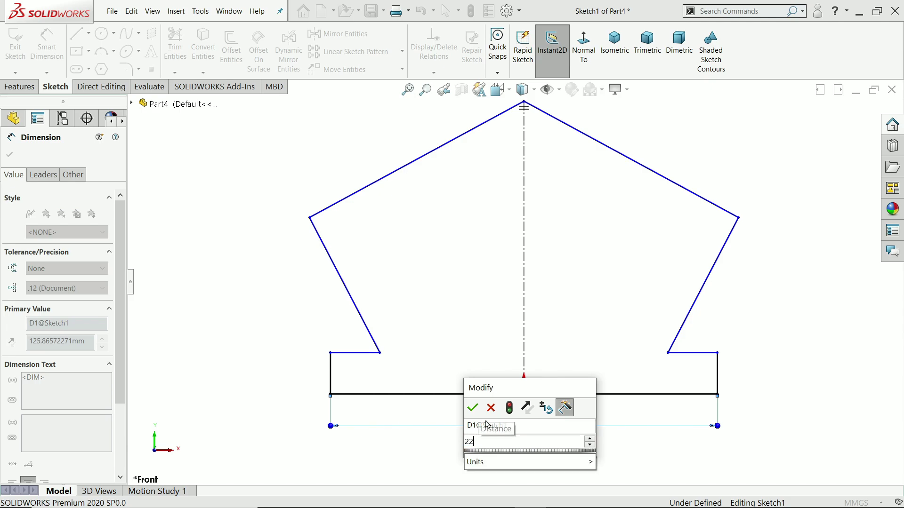
{"action": "left_click", "coordinate": [472, 411]}
{"action": "scroll", "coordinate": [446, 372], "scroll_direction": "down", "scroll_amount": 4}
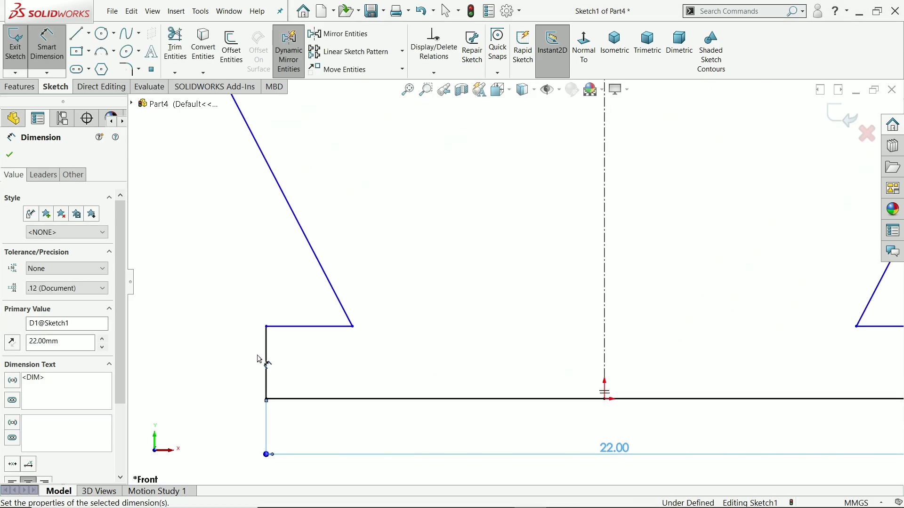
{"action": "left_click", "coordinate": [268, 365]}
{"action": "left_click", "coordinate": [210, 353]}
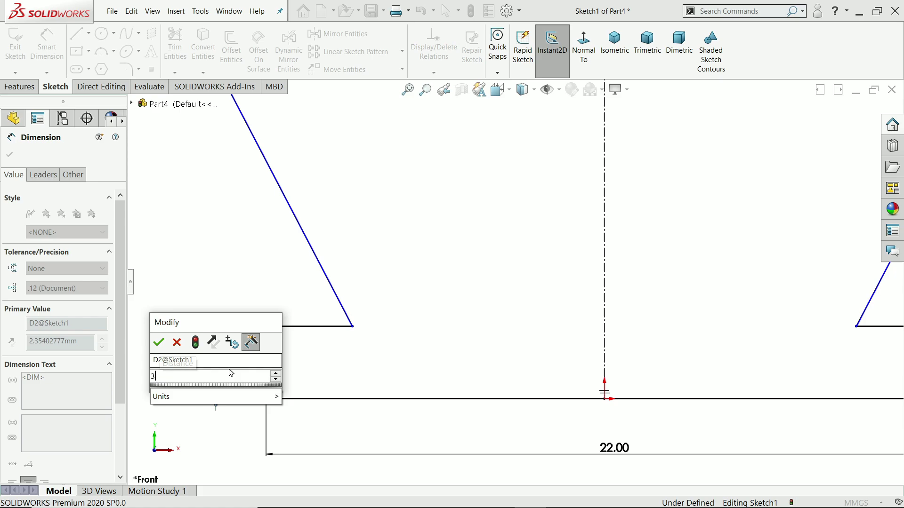
{"action": "type", "text": "3"}
{"action": "key", "text": "Return"}
Dimension the overall height to 17 mm and the upper-left roof edge to 12.70 mm.
{"action": "scroll", "coordinate": [487, 270], "scroll_direction": "up", "scroll_amount": 4}
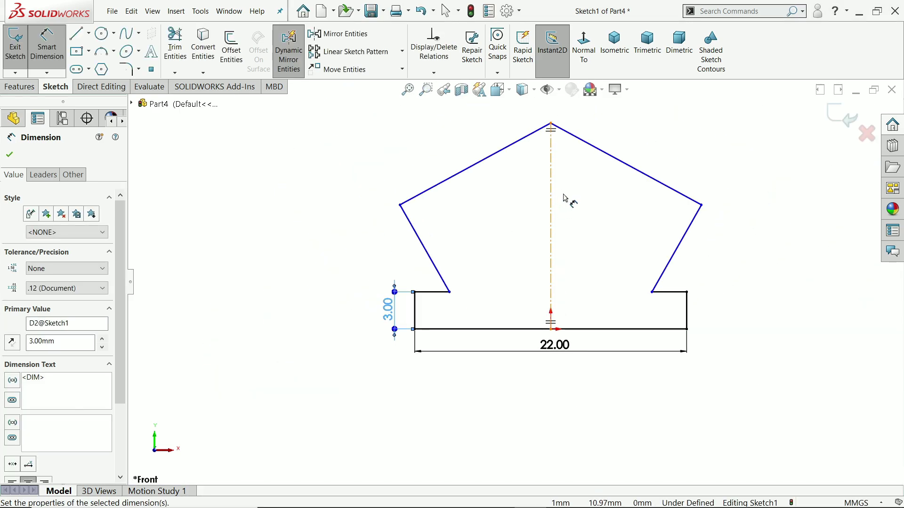
{"action": "scroll", "coordinate": [569, 198], "scroll_direction": "down", "scroll_amount": 2}
{"action": "left_click", "coordinate": [541, 108]}
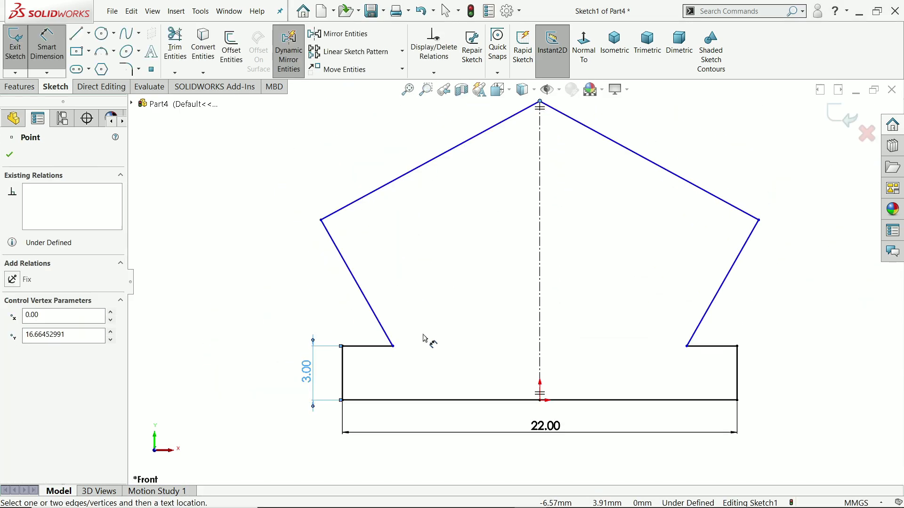
{"action": "left_click", "coordinate": [451, 401]}
{"action": "left_click", "coordinate": [222, 254]}
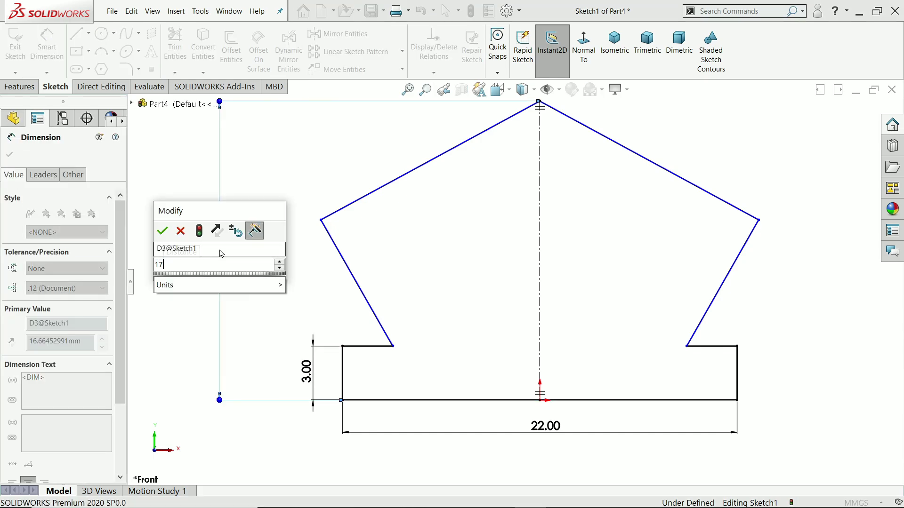
{"action": "key", "text": "Return"}
{"action": "left_click", "coordinate": [440, 150]}
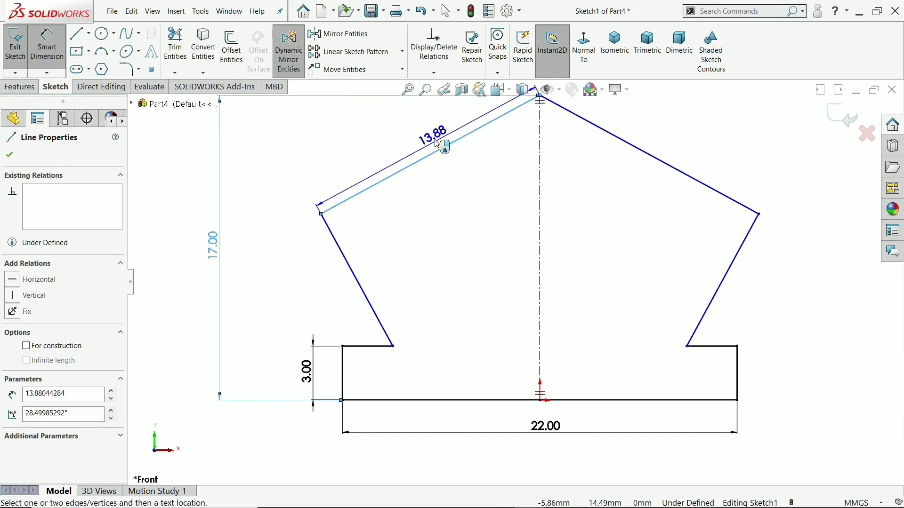
{"action": "left_click", "coordinate": [437, 143]}
{"action": "type", "text": "12.7"}
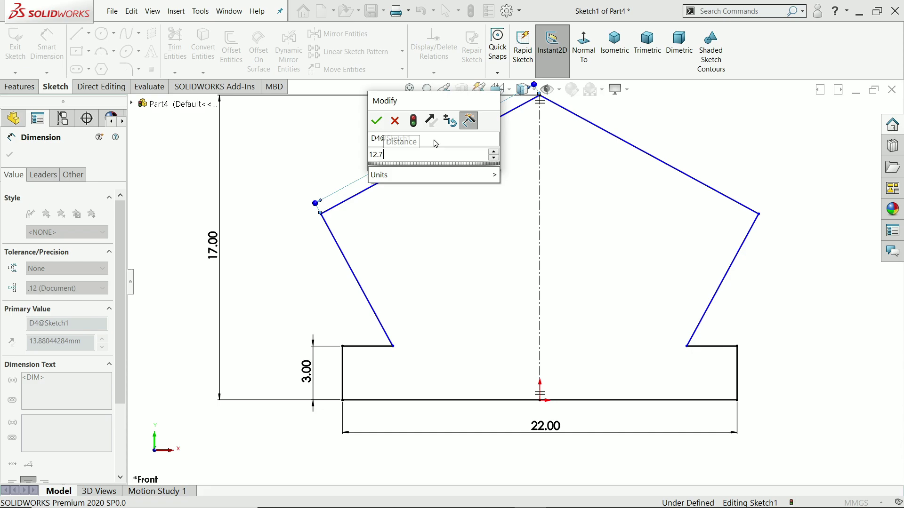
{"action": "key", "text": "Return"}
{"action": "scroll", "coordinate": [490, 196], "scroll_direction": "up", "scroll_amount": 2}
{"action": "scroll", "coordinate": [536, 175], "scroll_direction": "down", "scroll_amount": 5}
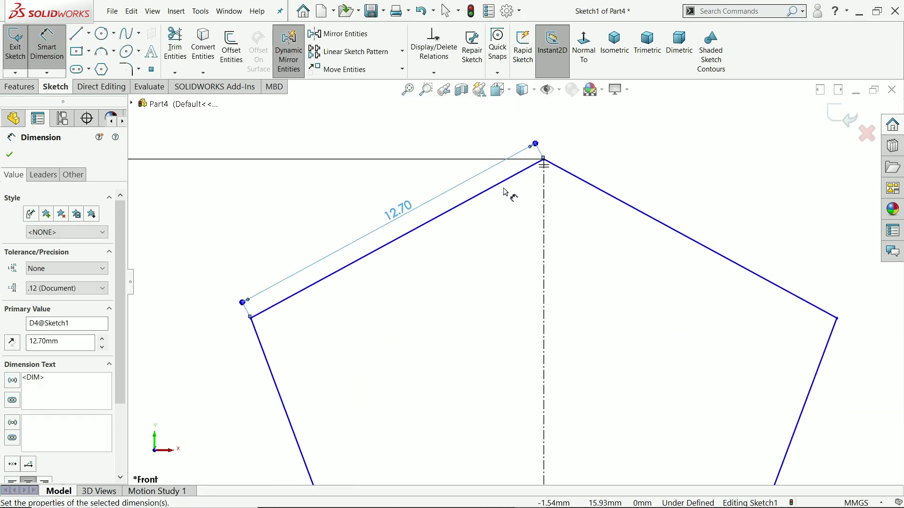
Set the roof edge angle to 30° against the horizontal line through the apex.
{"action": "left_click", "coordinate": [516, 184]}
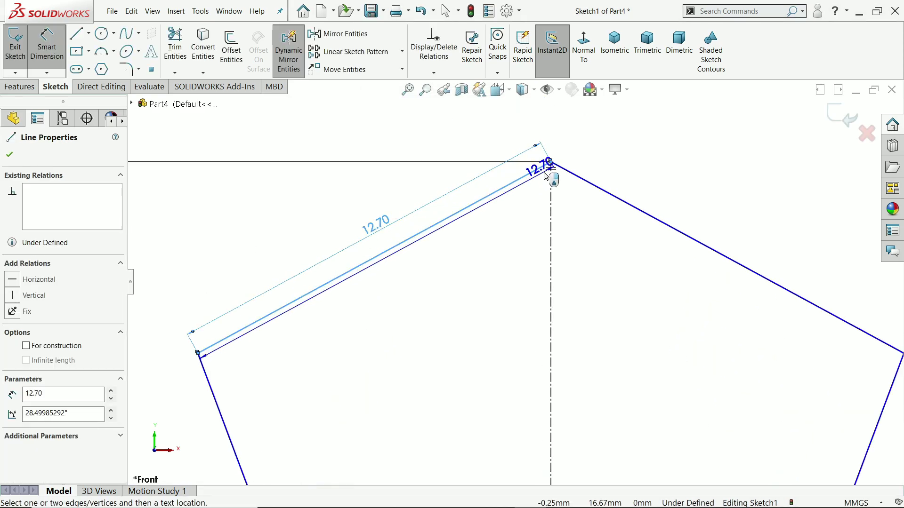
{"action": "scroll", "coordinate": [546, 169], "scroll_direction": "down", "scroll_amount": 2}
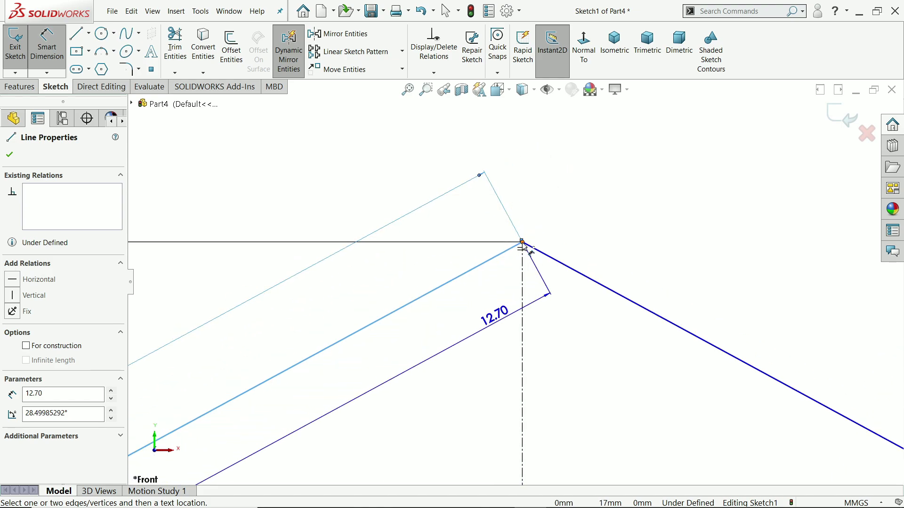
{"action": "left_click", "coordinate": [523, 243]}
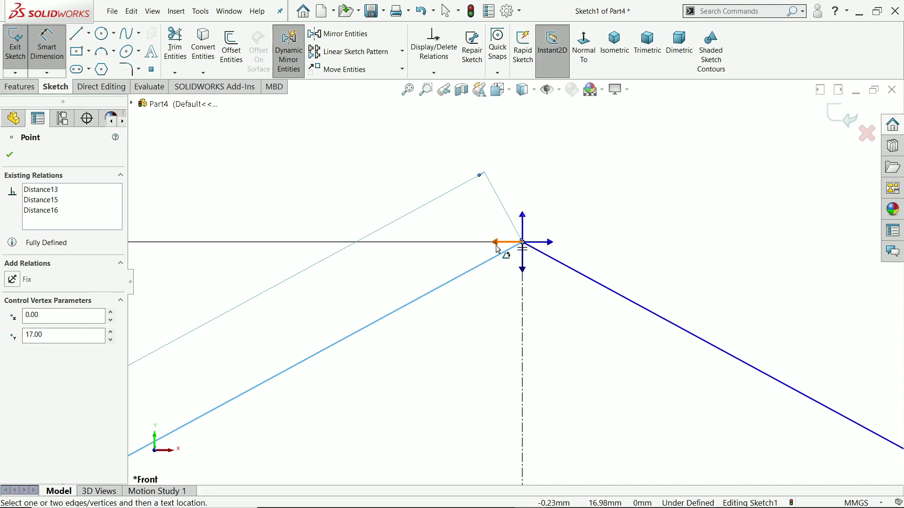
{"action": "left_click", "coordinate": [461, 242]}
{"action": "left_click", "coordinate": [344, 283]}
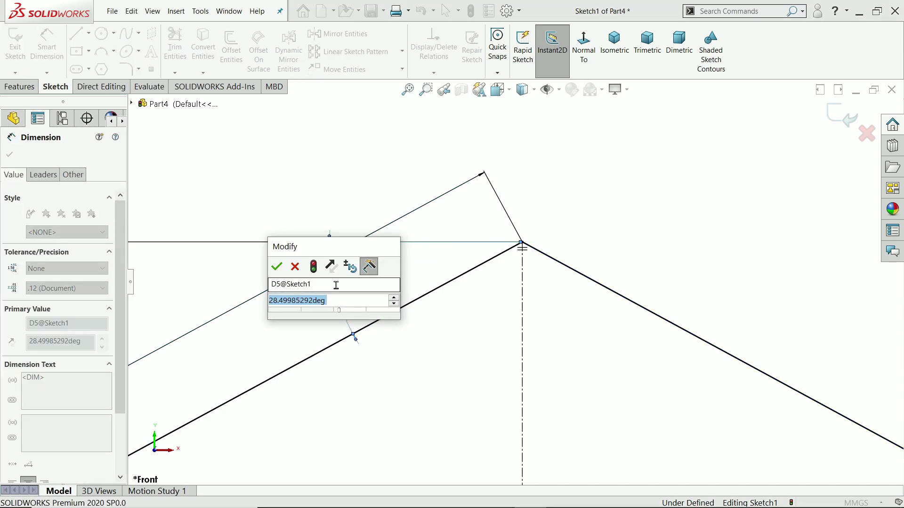
{"action": "type", "text": "30"}
{"action": "key", "text": "Return"}
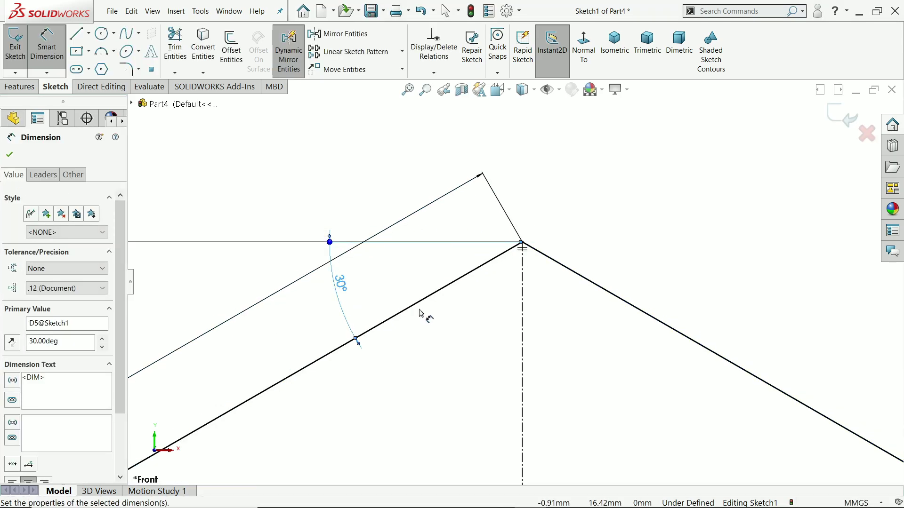
{"action": "key", "text": "f"}
{"action": "scroll", "coordinate": [518, 367], "scroll_direction": "down", "scroll_amount": 4}
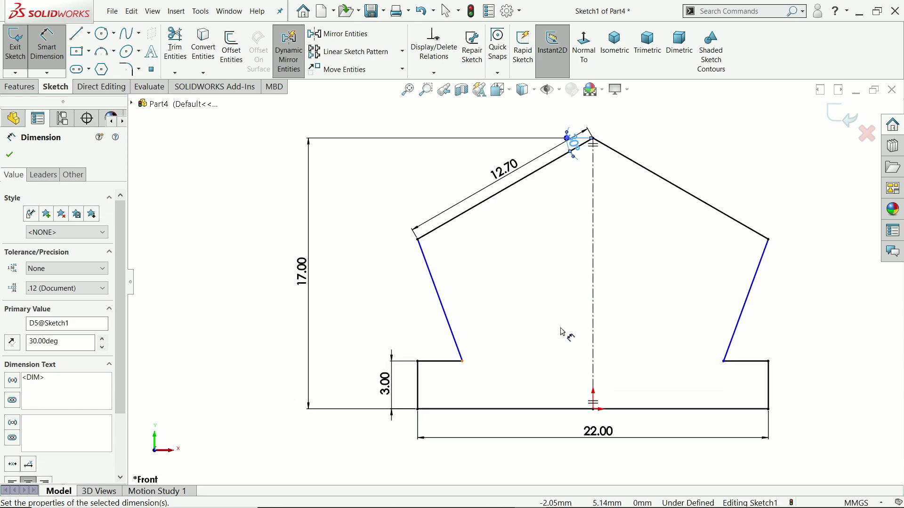
{"action": "scroll", "coordinate": [529, 361], "scroll_direction": "up", "scroll_amount": 1}
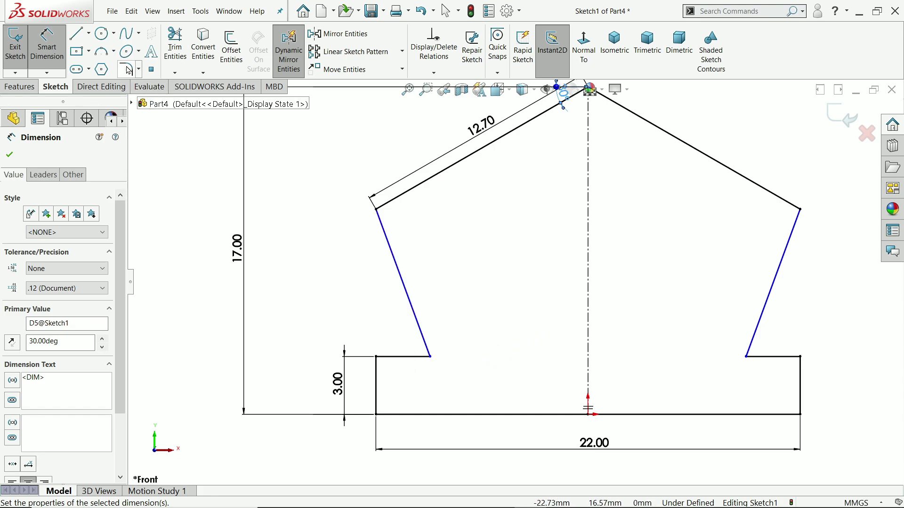
Attempt a 2 mm fillet on the lower-left corner, then drag the slanted edge's lower end rightward.
{"action": "left_click", "coordinate": [128, 70]}
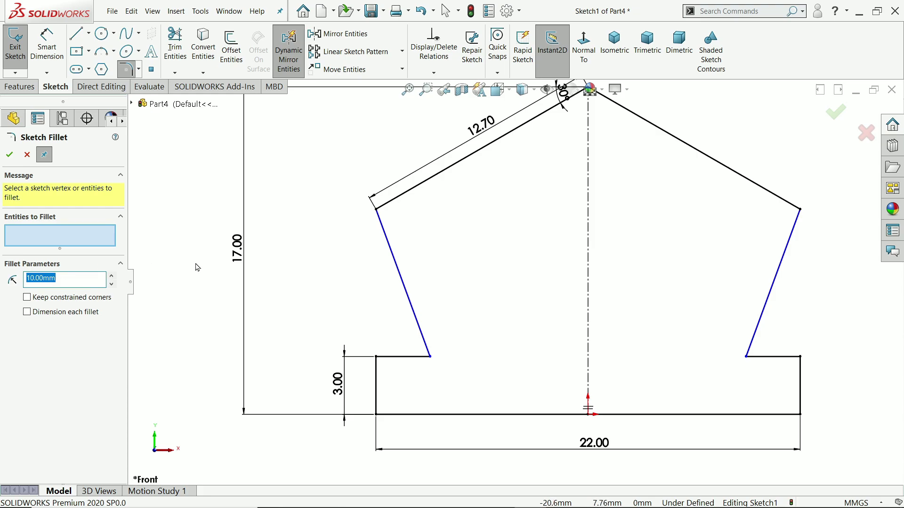
{"action": "type", "text": "2"}
{"action": "left_click", "coordinate": [431, 358]}
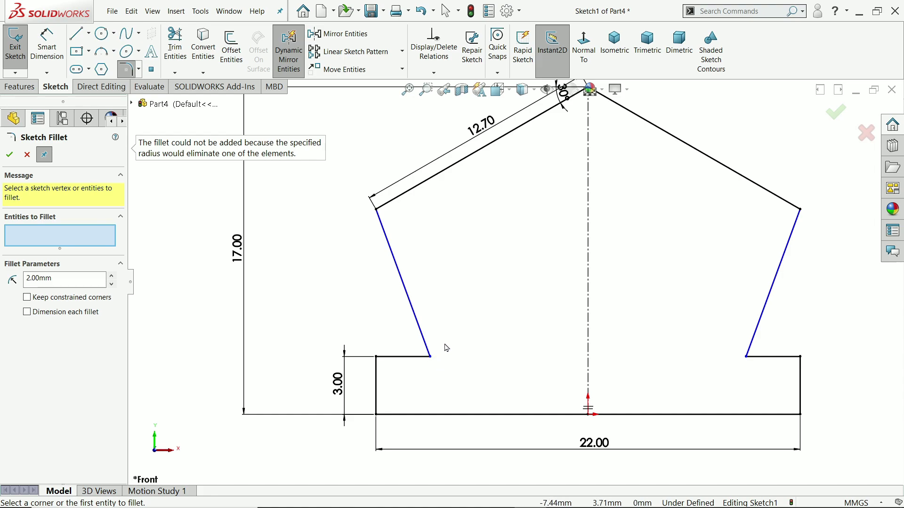
{"action": "left_click", "coordinate": [26, 158]}
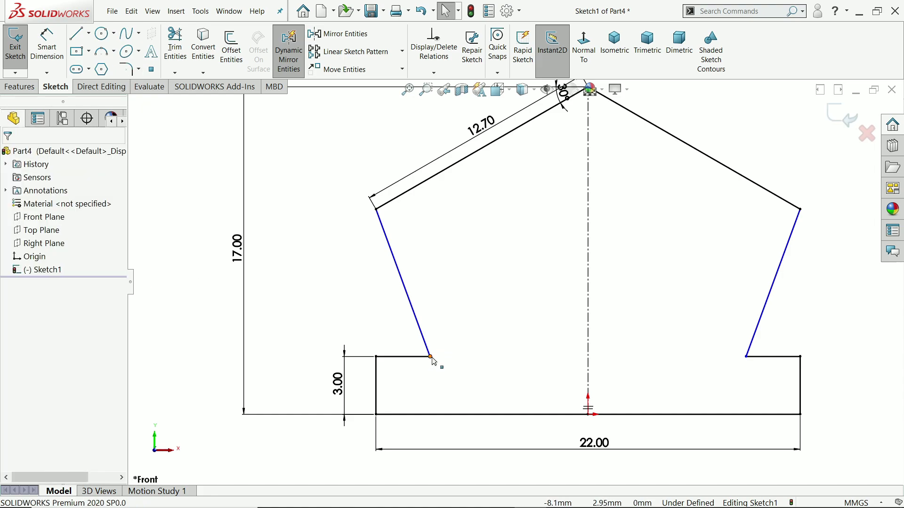
{"action": "left_click_drag", "start_coordinate": [431, 356], "coordinate": [461, 356]}
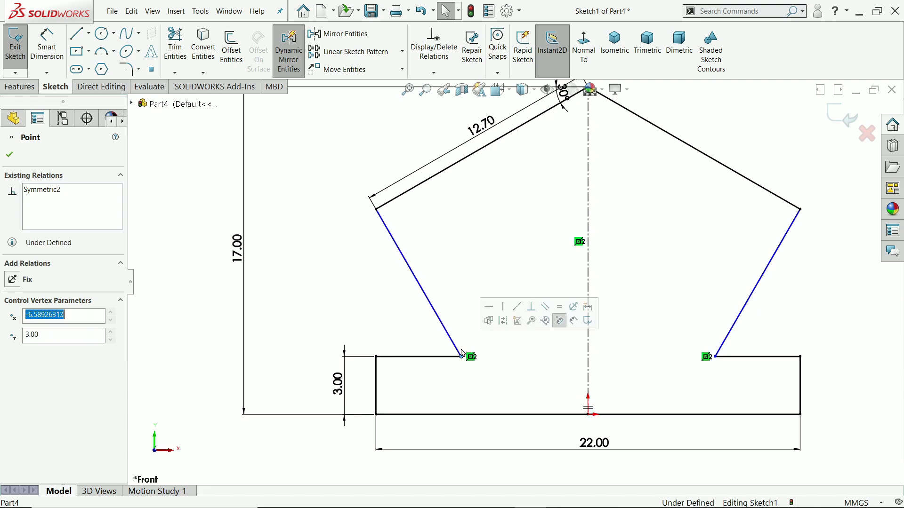
{"action": "left_click", "coordinate": [373, 304]}
Add R2.00 fillets to both lower inner corners, accepting deletion of the corner relations.
{"action": "left_click", "coordinate": [138, 74]}
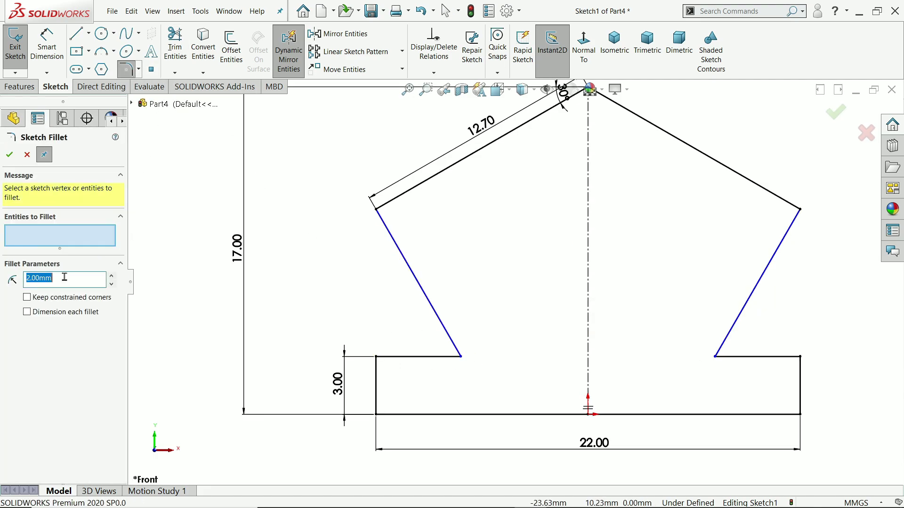
{"action": "left_click", "coordinate": [461, 356]}
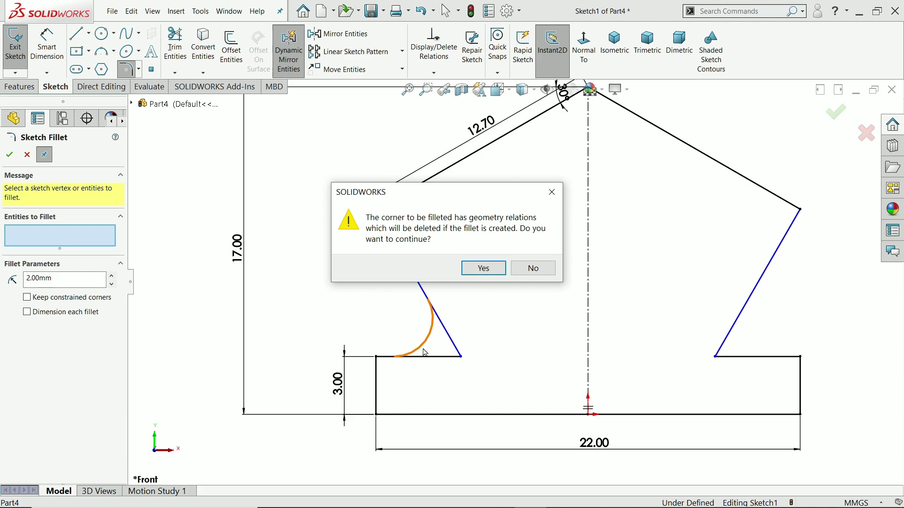
{"action": "left_click", "coordinate": [483, 269]}
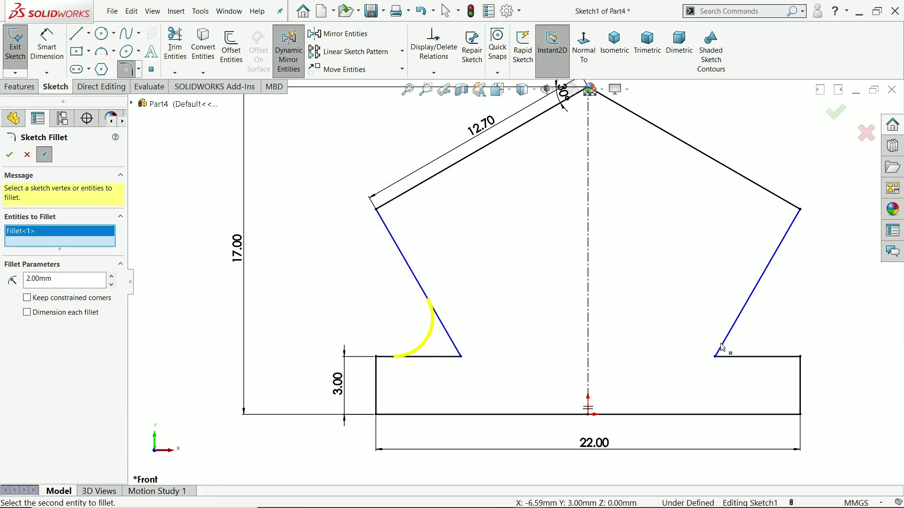
{"action": "left_click", "coordinate": [9, 156]}
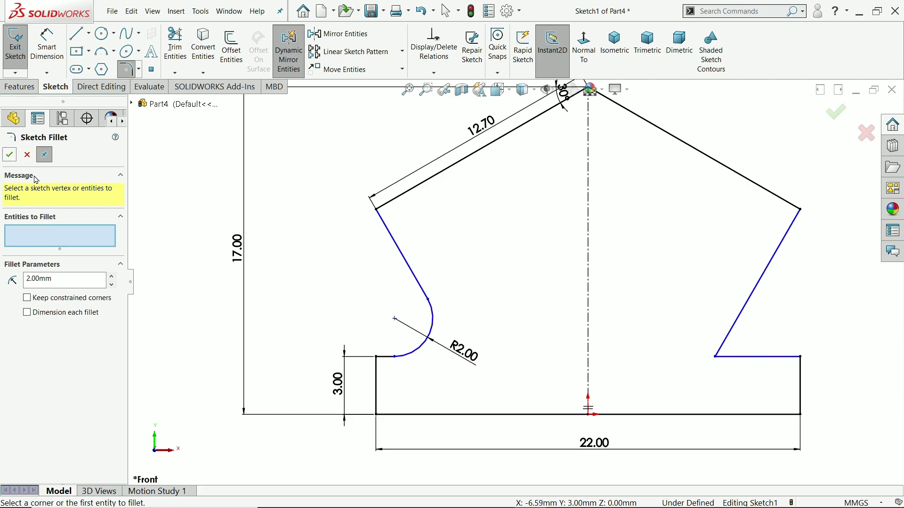
{"action": "left_click", "coordinate": [717, 358]}
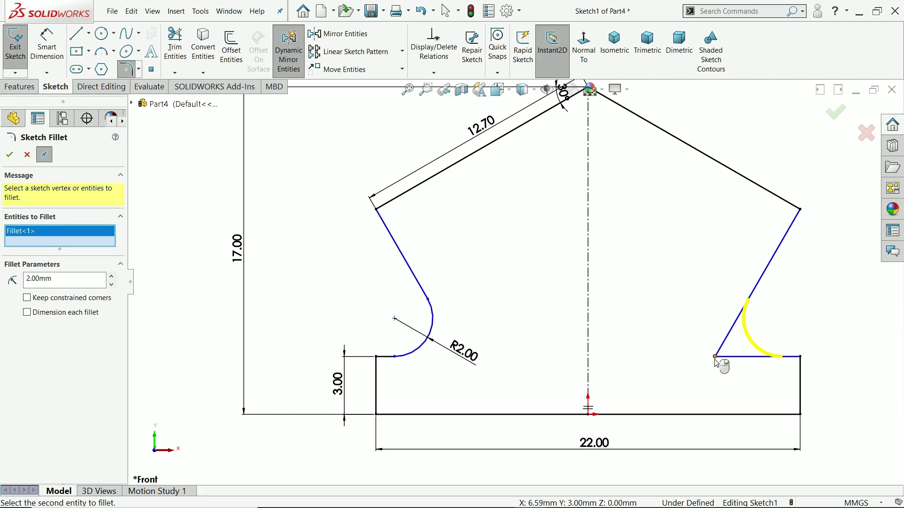
{"action": "left_click", "coordinate": [9, 155]}
{"action": "left_click", "coordinate": [9, 156]}
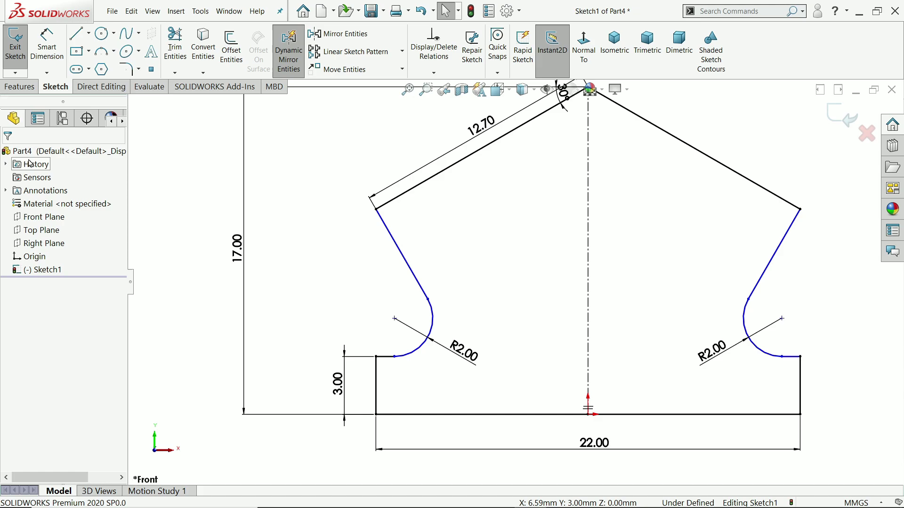
Dimension both fillet centres 1.00 mm horizontally from their adjacent side edges.
{"action": "left_click", "coordinate": [48, 47]}
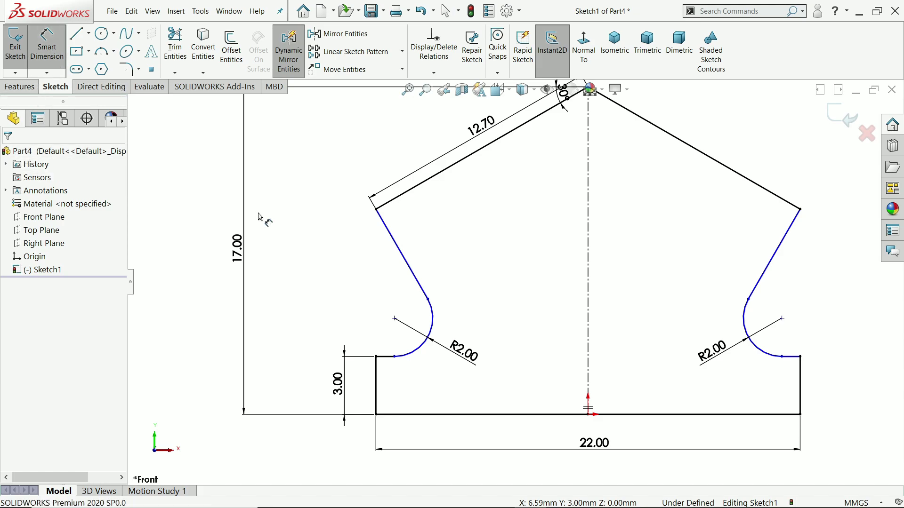
{"action": "left_click", "coordinate": [394, 319]}
{"action": "left_click", "coordinate": [377, 375]}
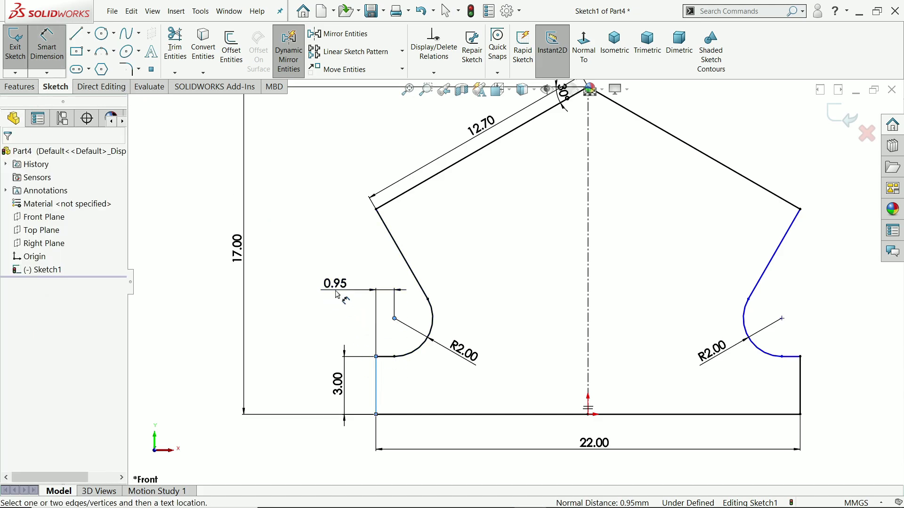
{"action": "left_click", "coordinate": [337, 295]}
{"action": "type", "text": "1"}
{"action": "key", "text": "Return"}
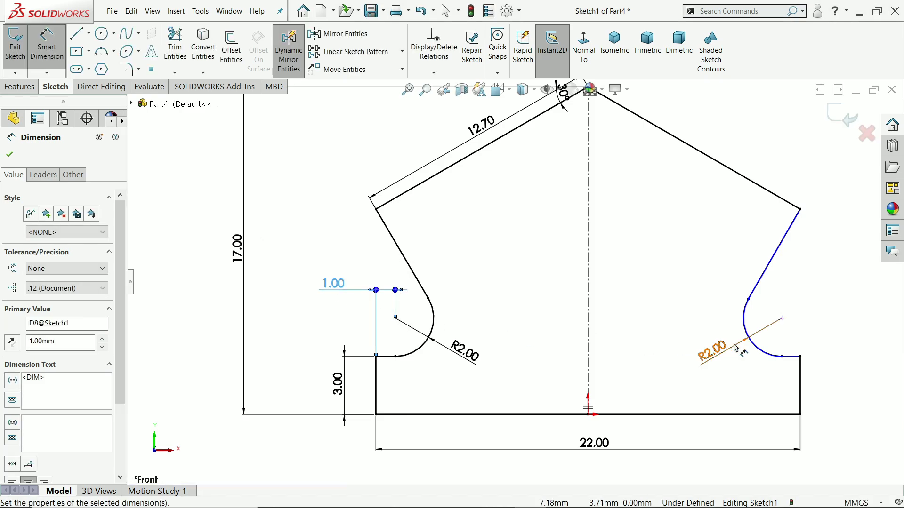
{"action": "left_click", "coordinate": [783, 319]}
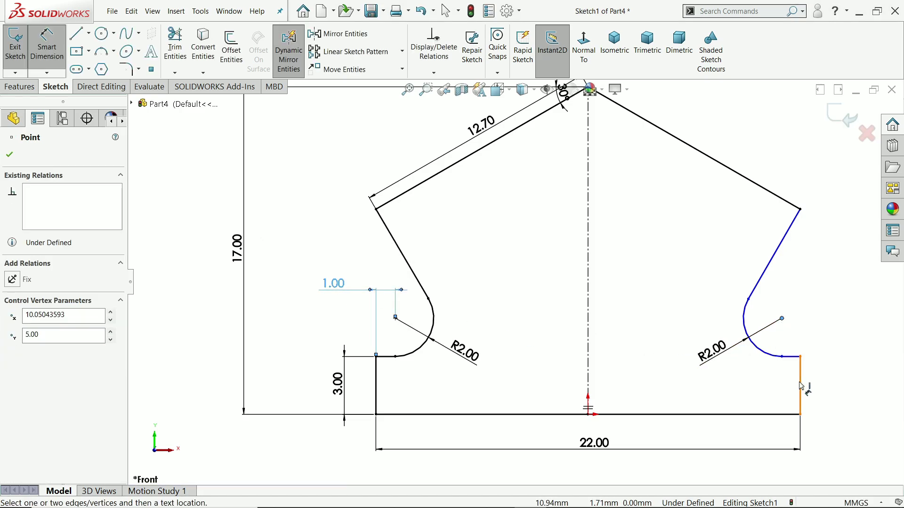
{"action": "left_click", "coordinate": [800, 382]}
{"action": "left_click", "coordinate": [822, 292]}
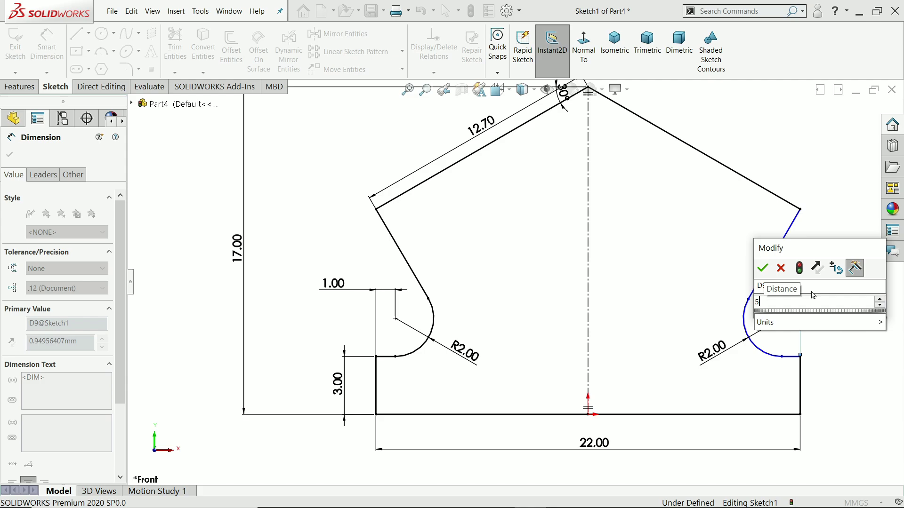
{"action": "key", "text": "BackSpace"}
{"action": "type", "text": "1"}
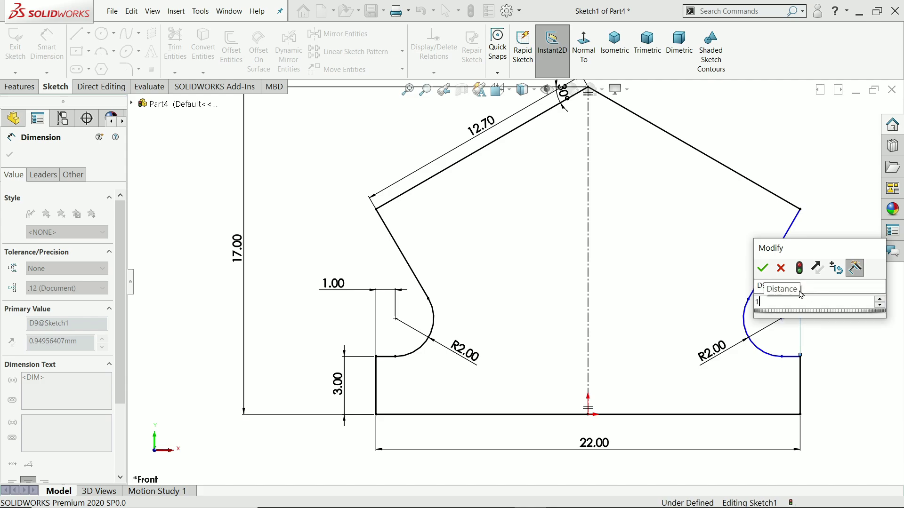
{"action": "key", "text": "Return"}
Dimension the left fillet centre 5.00 above the base, accepting the driven-dimension prompt.
{"action": "left_click", "coordinate": [396, 318]}
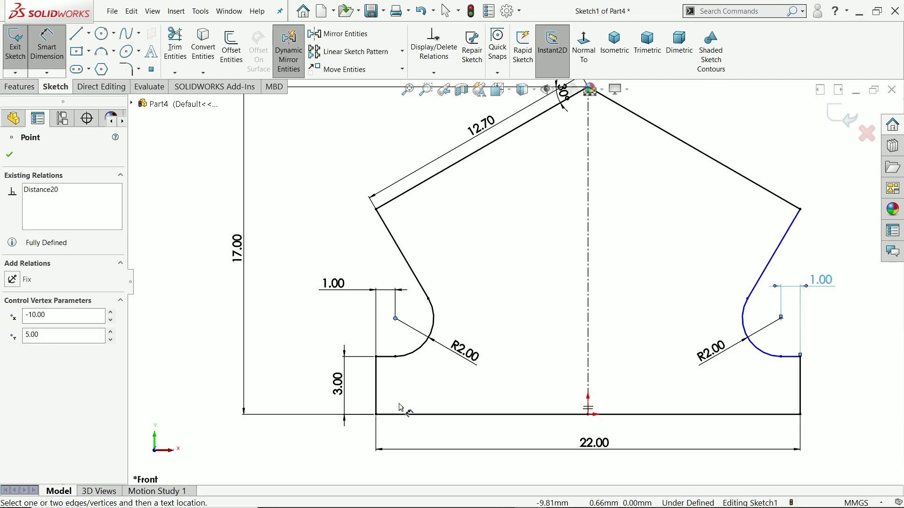
{"action": "left_click", "coordinate": [406, 415]}
{"action": "left_click", "coordinate": [299, 359]}
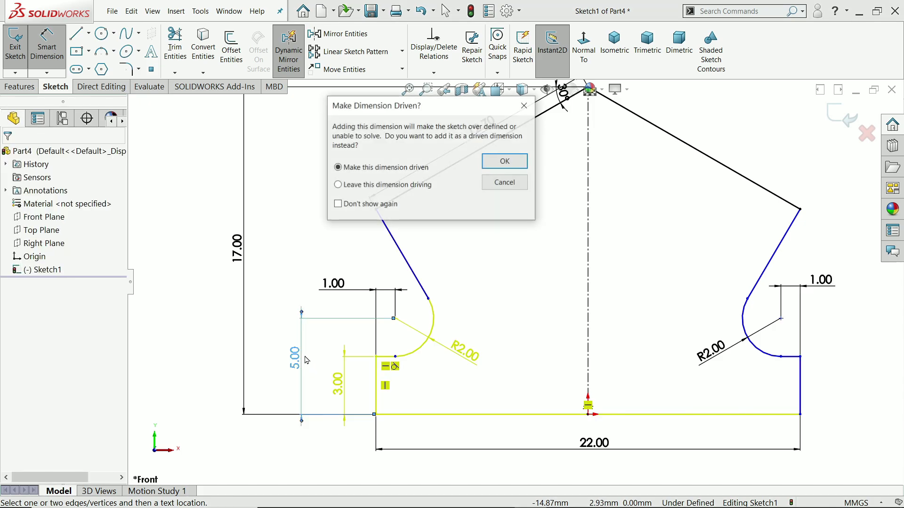
{"action": "left_click", "coordinate": [486, 162]}
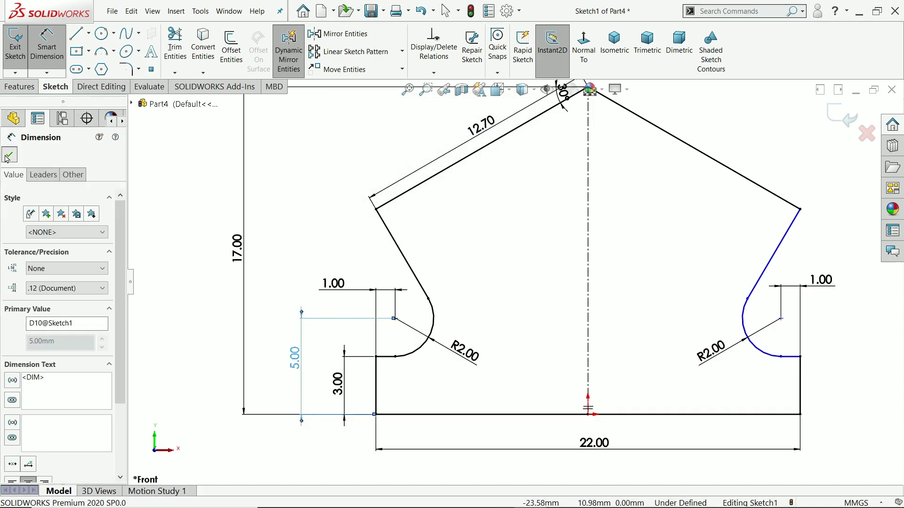
{"action": "left_click", "coordinate": [8, 155]}
{"action": "key", "text": "f"}
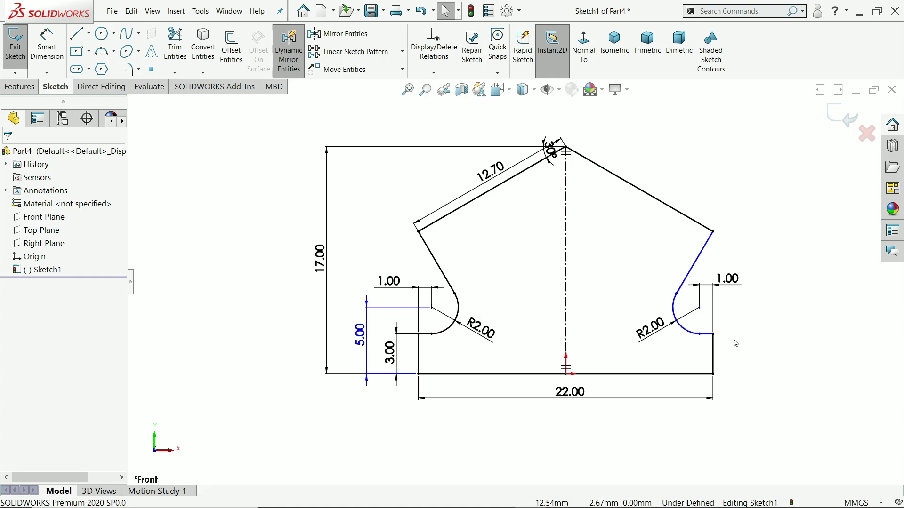
{"action": "scroll", "coordinate": [735, 341], "scroll_direction": "down", "scroll_amount": 2}
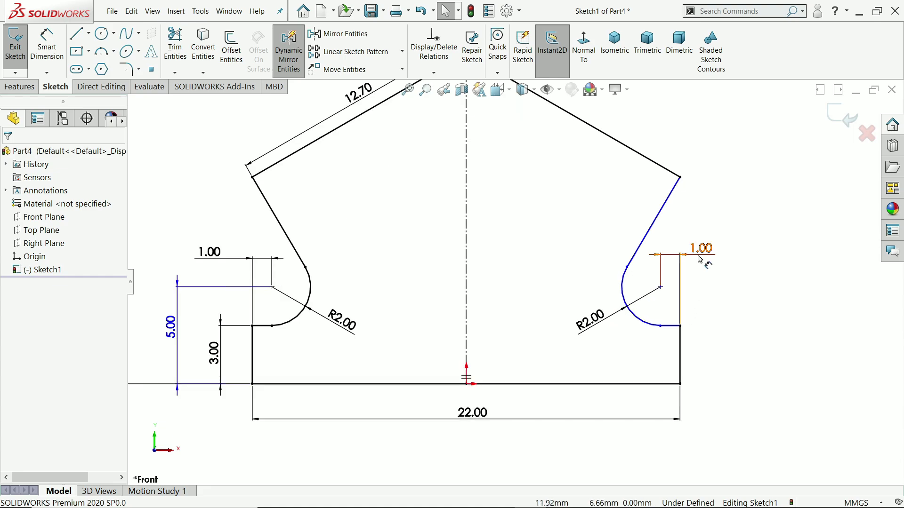
Dimension the right fillet centre 5.00 above the base, fully defining the sketch.
{"action": "left_click", "coordinate": [42, 58]}
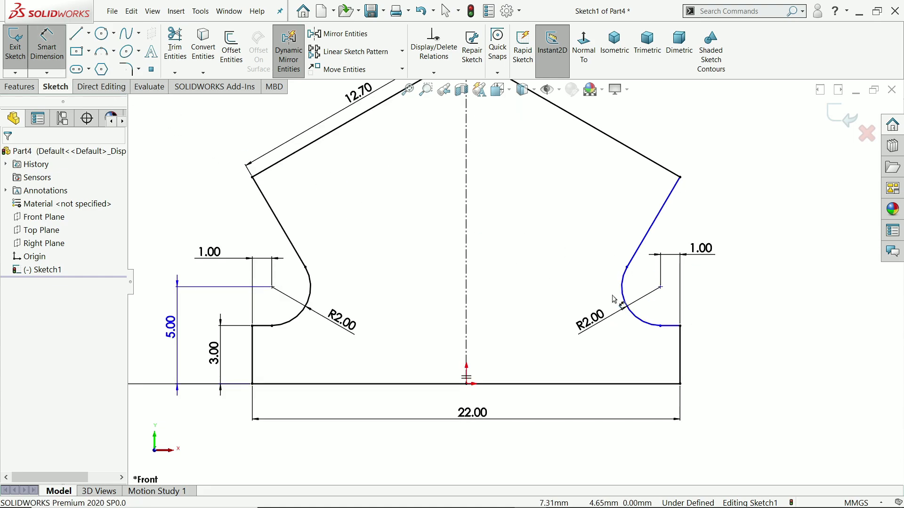
{"action": "left_click", "coordinate": [660, 287]}
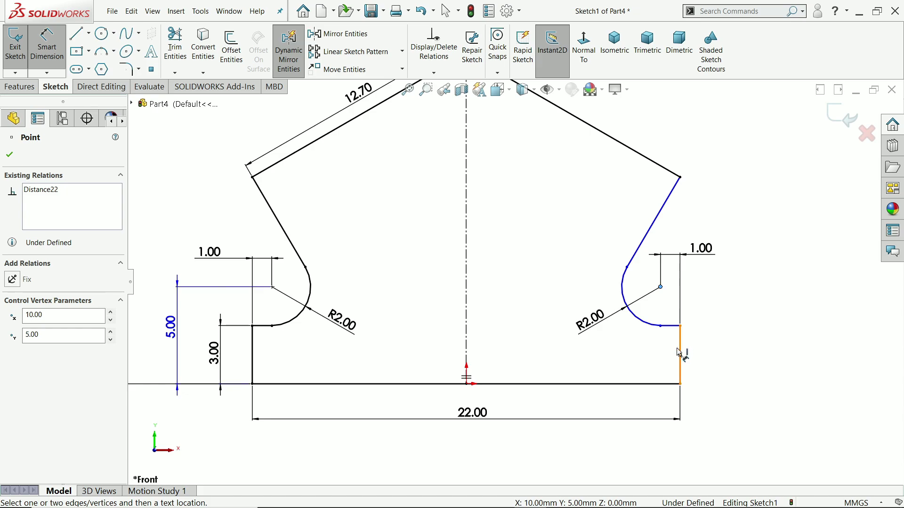
{"action": "left_click", "coordinate": [653, 384]}
{"action": "left_click", "coordinate": [727, 339]}
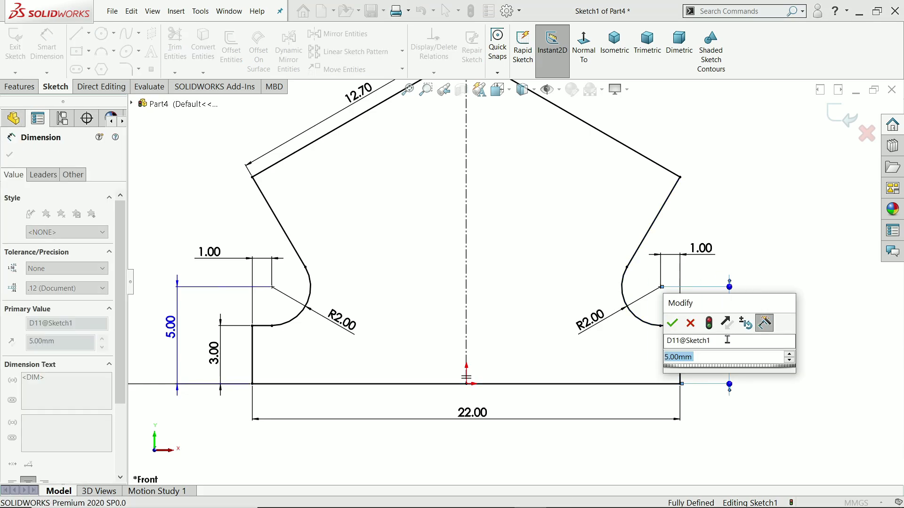
{"action": "left_click", "coordinate": [671, 323]}
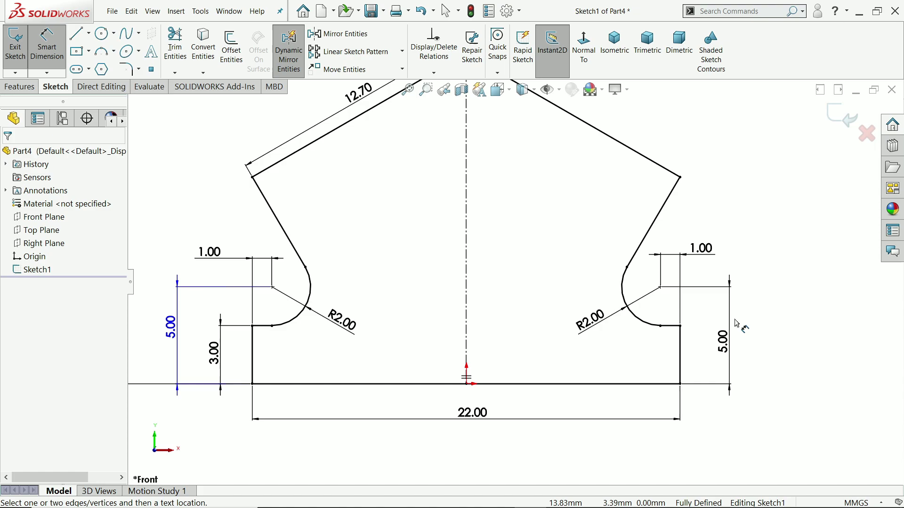
{"action": "scroll", "coordinate": [433, 252], "scroll_direction": "up", "scroll_amount": 2}
{"action": "scroll", "coordinate": [476, 234], "scroll_direction": "down", "scroll_amount": 2}
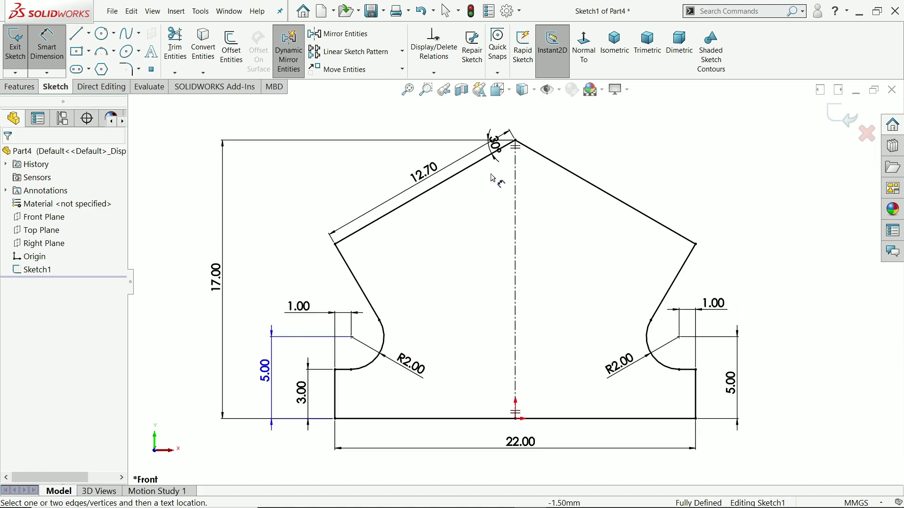
Extrude the profile 15 mm in the reversed direction as Boss-Extrude1.
{"action": "mouse_move", "coordinate": [494, 144]}
{"action": "left_mouse_down"}
{"action": "mouse_move", "coordinate": [444, 168]}
{"action": "mouse_move", "coordinate": [365, 113]}
{"action": "left_mouse_up"}
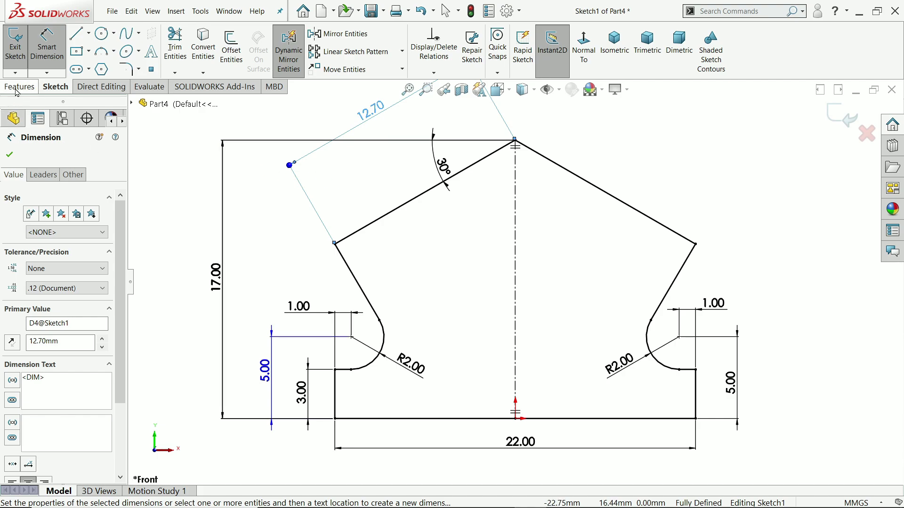
{"action": "left_click", "coordinate": [17, 89]}
{"action": "left_click", "coordinate": [21, 47]}
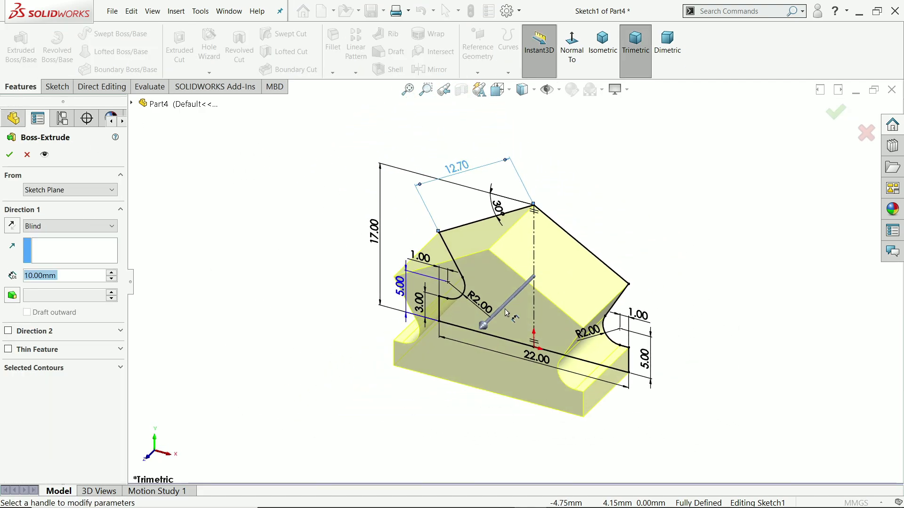
{"action": "left_click", "coordinate": [12, 226]}
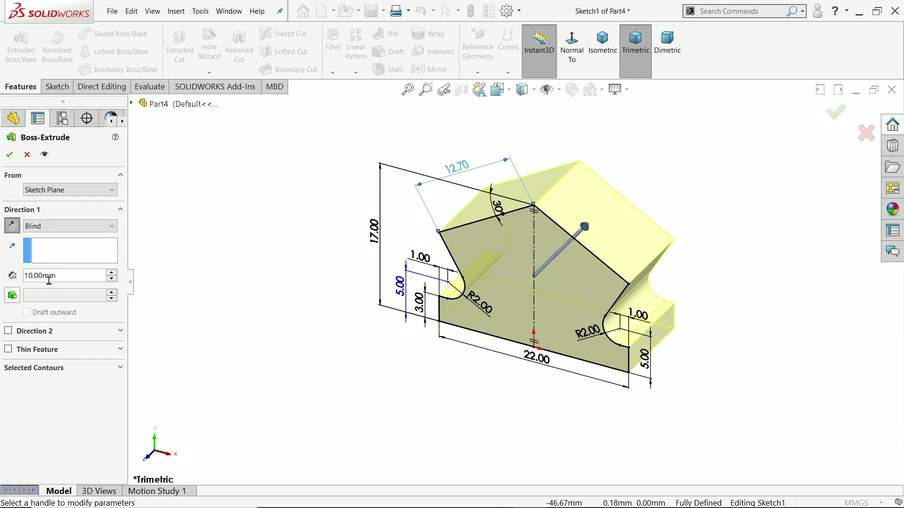
{"action": "double_click", "coordinate": [26, 275]}
{"action": "type", "text": "15"}
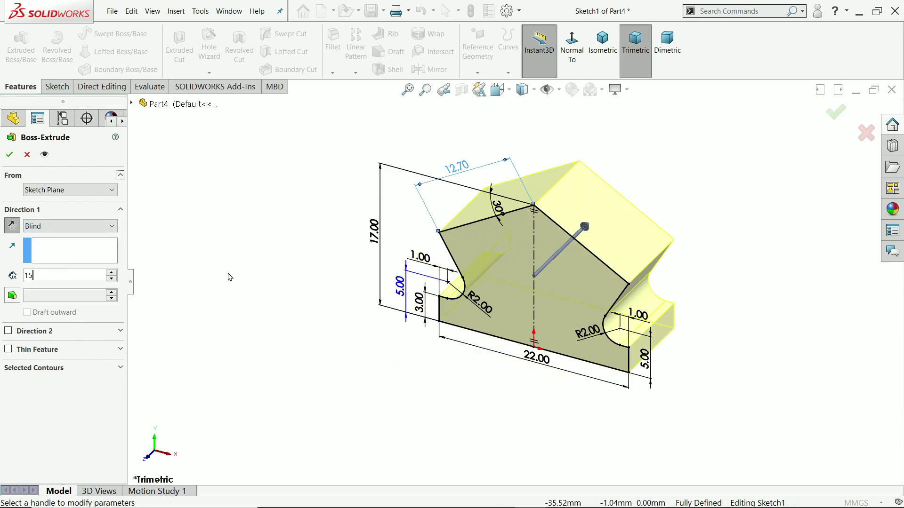
{"action": "key", "text": "Return"}
{"action": "scroll", "coordinate": [618, 245], "scroll_direction": "down", "scroll_amount": 2}
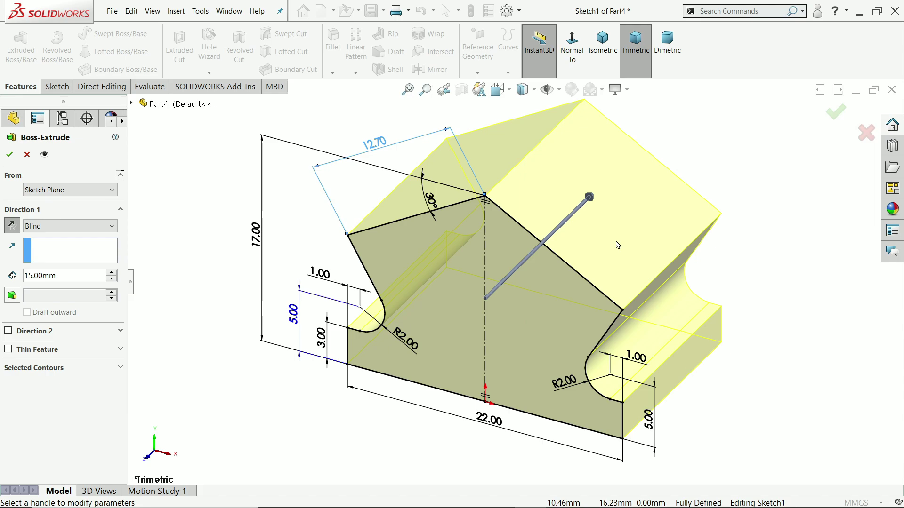
{"action": "left_click", "coordinate": [6, 161]}
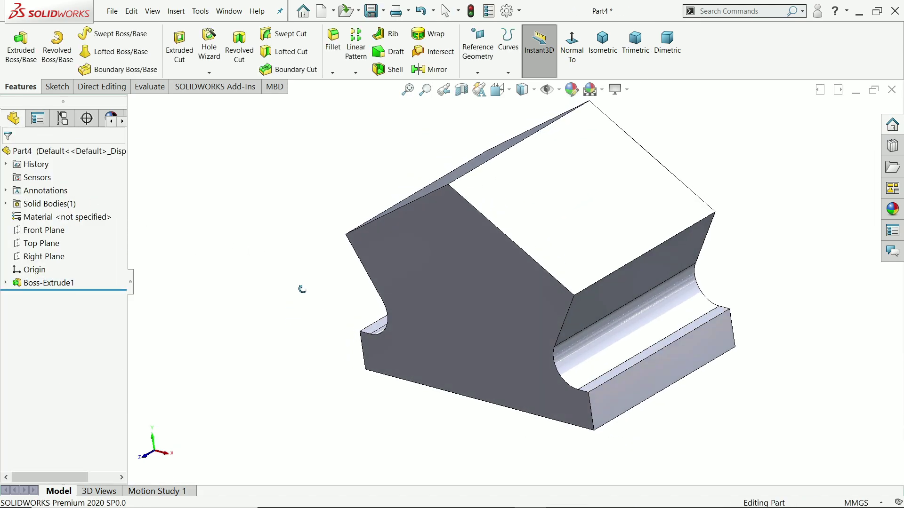
Toggle RealView Graphics and open Sketch2 on the block's front profile face.
{"action": "left_click", "coordinate": [626, 89]}
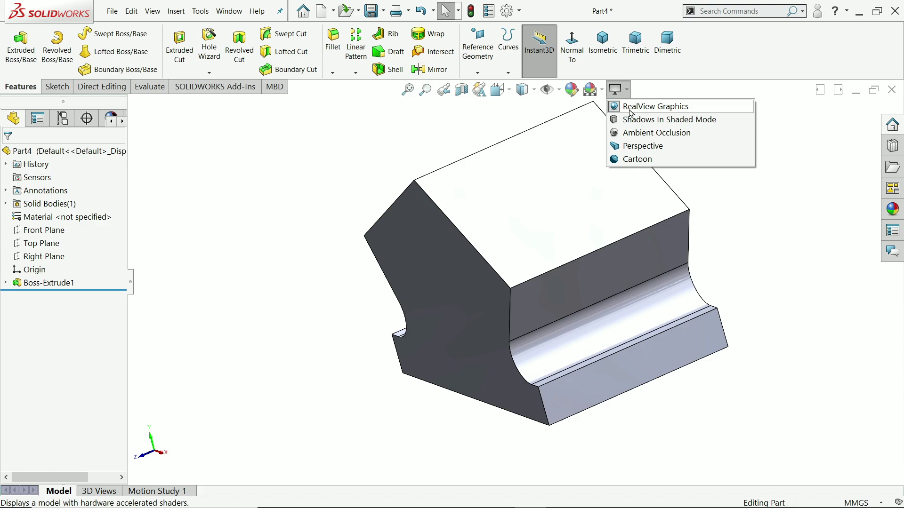
{"action": "left_click", "coordinate": [631, 113]}
{"action": "middle_click_drag", "start_coordinate": [706, 260], "coordinate": [591, 273]}
{"action": "left_click", "coordinate": [595, 263]}
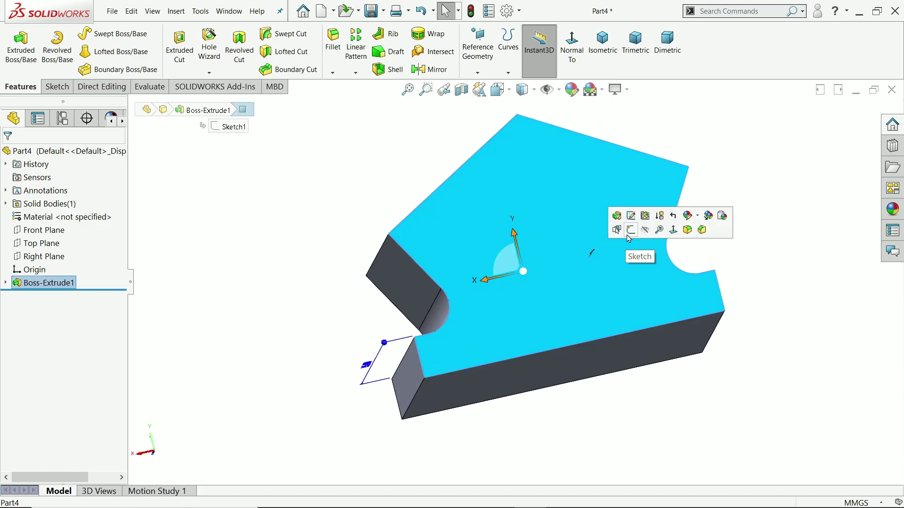
{"action": "left_click", "coordinate": [629, 233]}
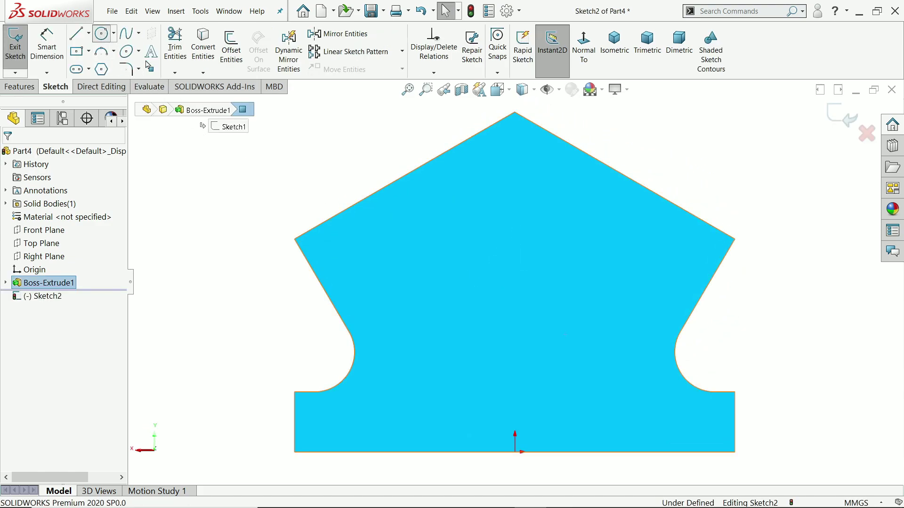
Draw a Ø9.50 circle at the centre of the face.
{"action": "left_click", "coordinate": [514, 303]}
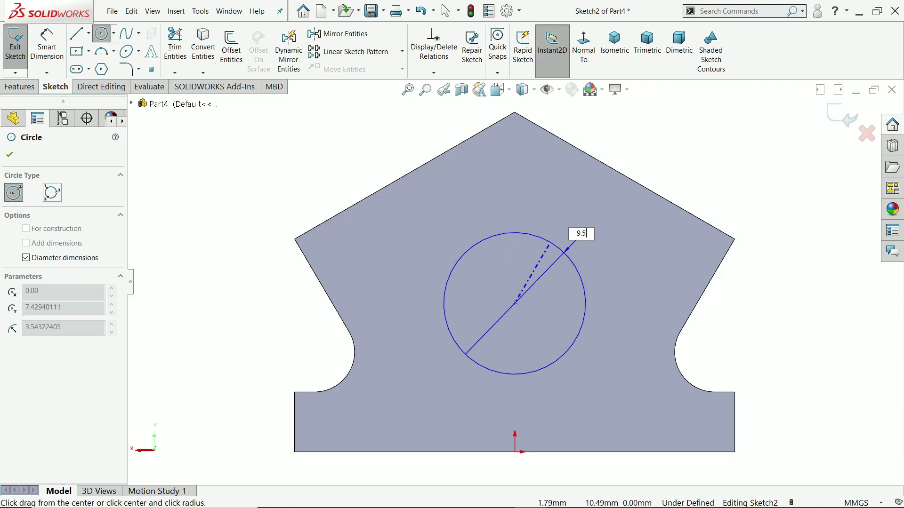
{"action": "key", "text": "Return"}
{"action": "left_click", "coordinate": [10, 156]}
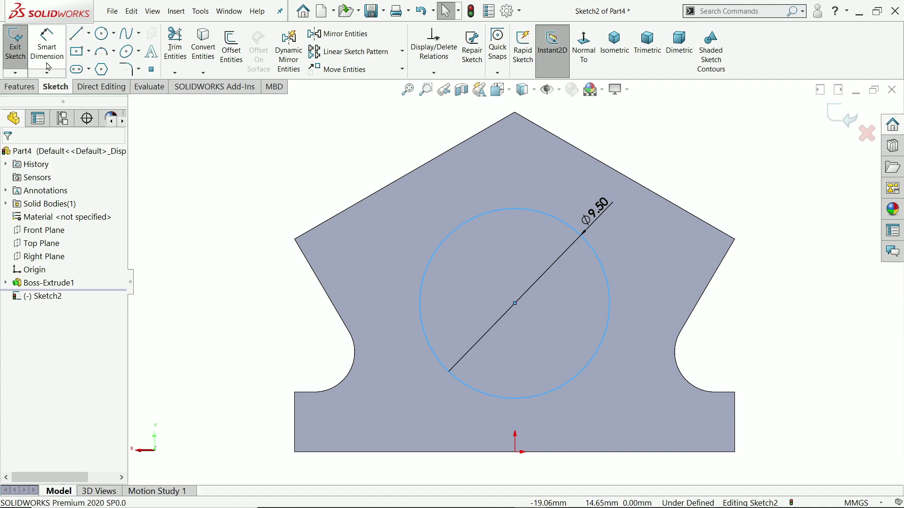
Dimension the circle's lower edge 2.75 above the origin.
{"action": "left_click", "coordinate": [47, 45]}
{"action": "scroll", "coordinate": [518, 400], "scroll_direction": "up", "scroll_amount": 1}
{"action": "scroll", "coordinate": [507, 385], "scroll_direction": "down", "scroll_amount": 3}
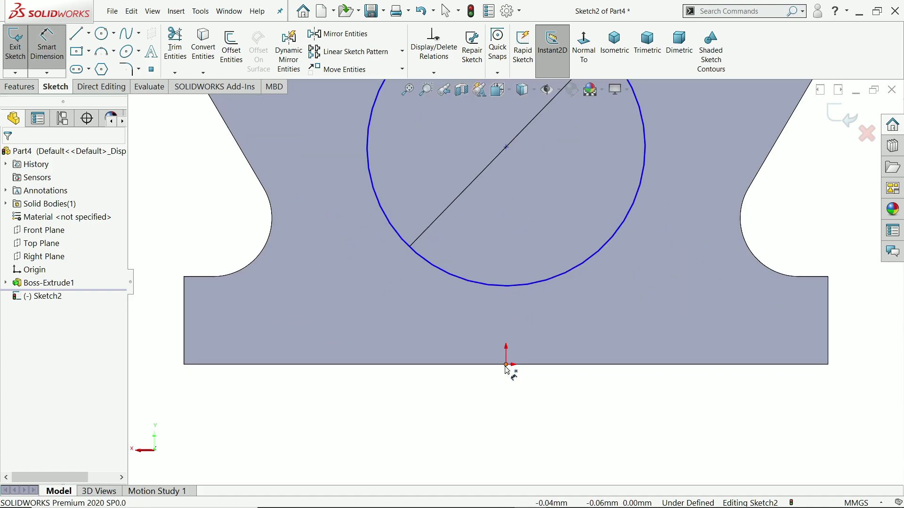
{"action": "left_click", "coordinate": [506, 366]}
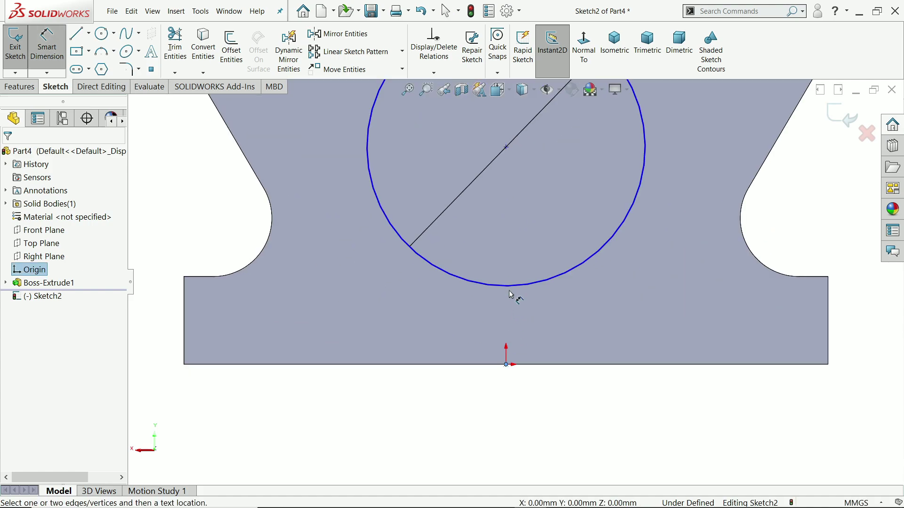
{"action": "left_click", "coordinate": [509, 293]}
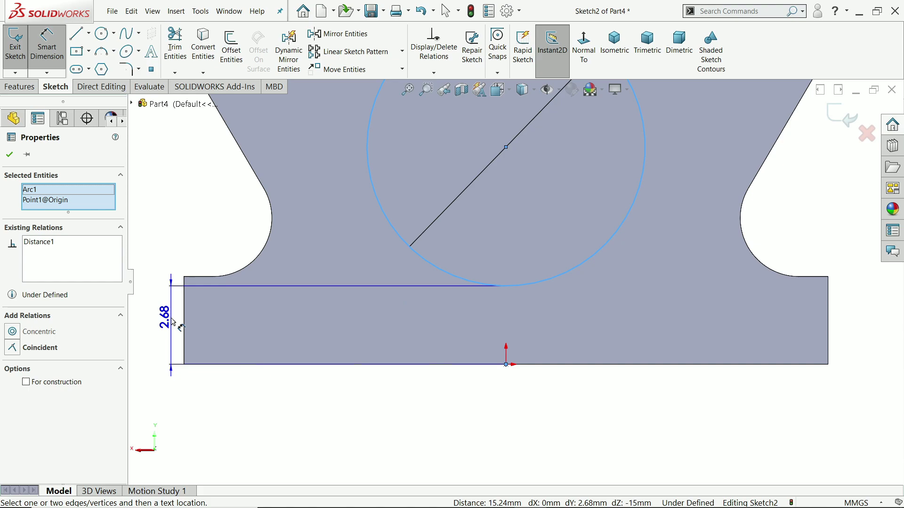
{"action": "left_click", "coordinate": [176, 323]}
{"action": "type", "text": "2.75"}
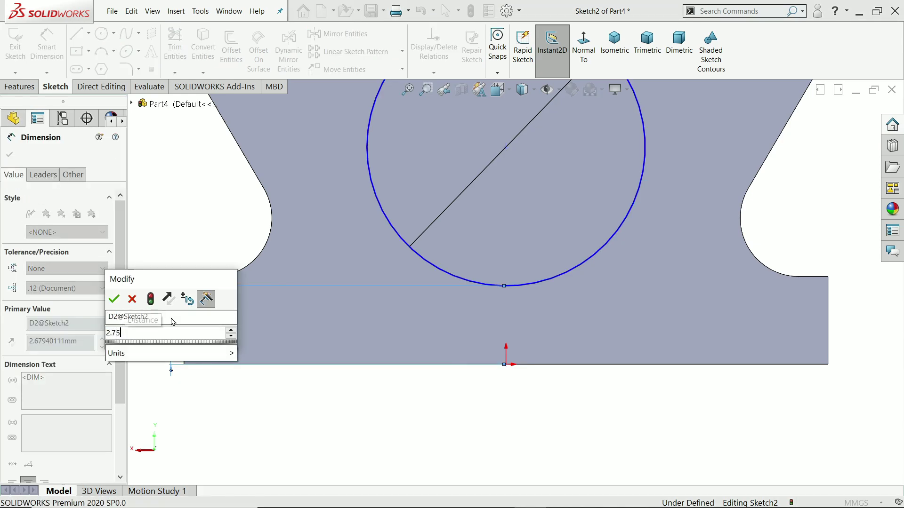
{"action": "key", "text": "Return"}
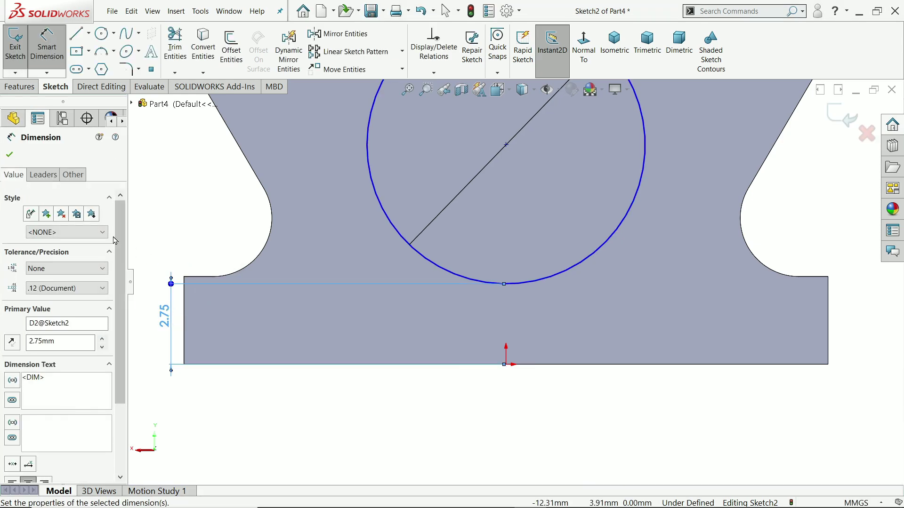
{"action": "left_click", "coordinate": [9, 155]}
Make the circle centre vertical with the origin, then orbit to a 3-D view.
{"action": "scroll", "coordinate": [443, 217], "scroll_direction": "up", "scroll_amount": 2}
{"action": "scroll", "coordinate": [513, 195], "scroll_direction": "down", "scroll_amount": 1}
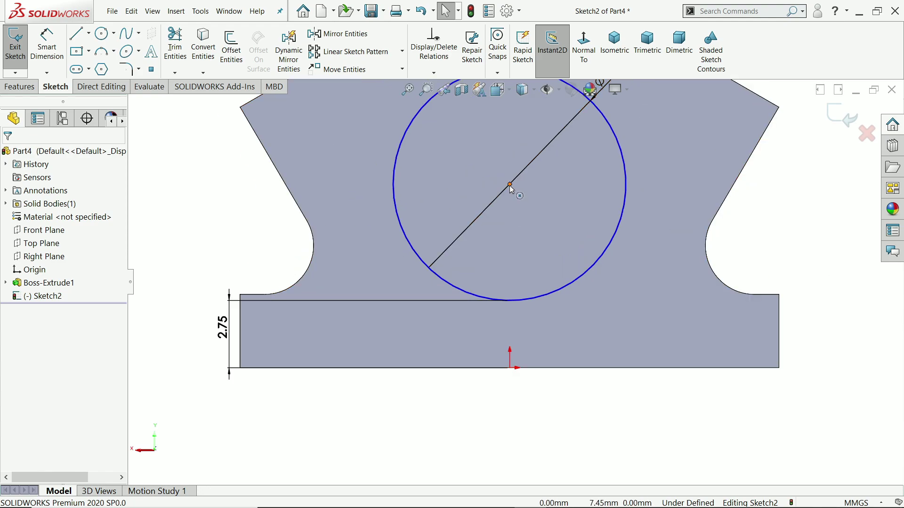
{"action": "left_click", "coordinate": [511, 186]}
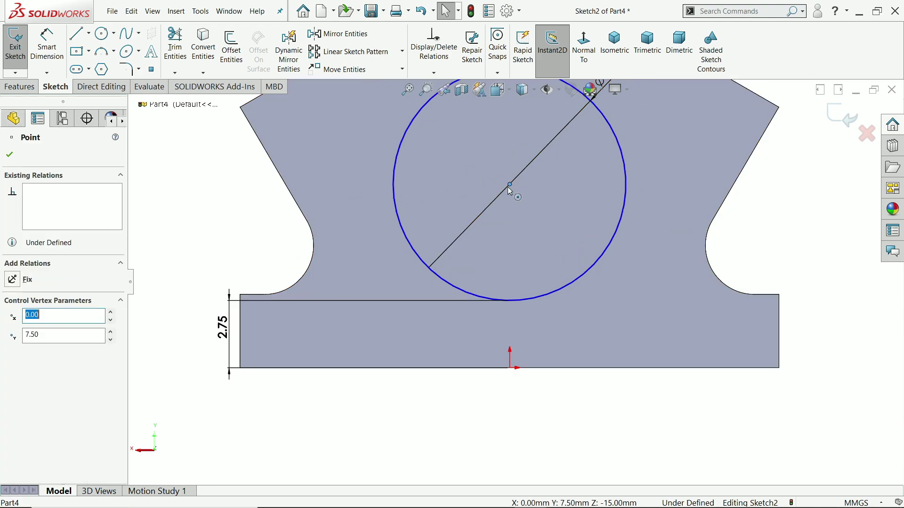
{"action": "left_click", "coordinate": [511, 370], "text": "ctrl"}
{"action": "left_click", "coordinate": [551, 327]}
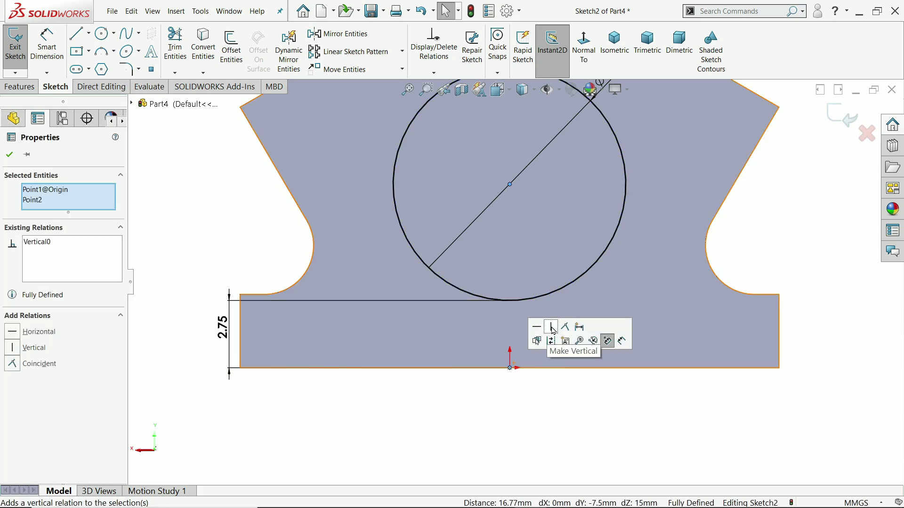
{"action": "left_click", "coordinate": [537, 404]}
{"action": "scroll", "coordinate": [534, 404], "scroll_direction": "up", "scroll_amount": 3}
{"action": "middle_click_drag", "start_coordinate": [504, 394], "coordinate": [562, 423]}
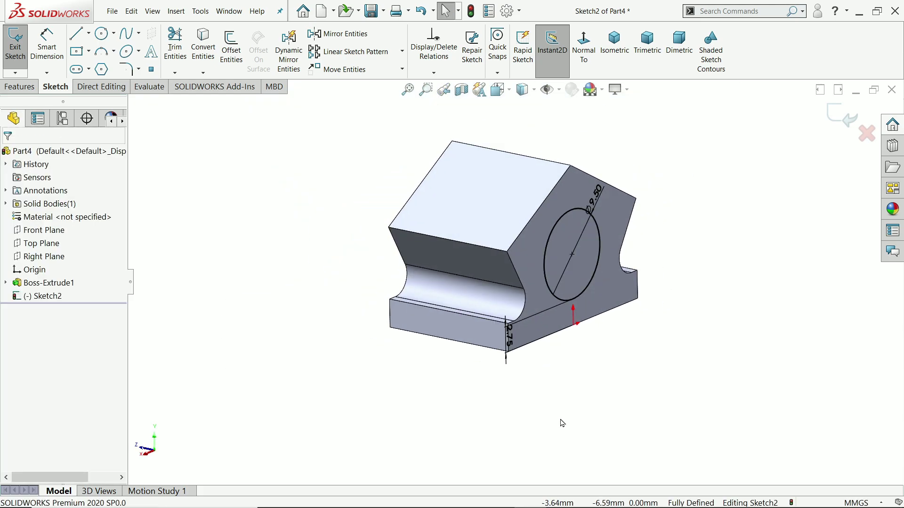
{"action": "scroll", "coordinate": [574, 252], "scroll_direction": "down", "scroll_amount": 5}
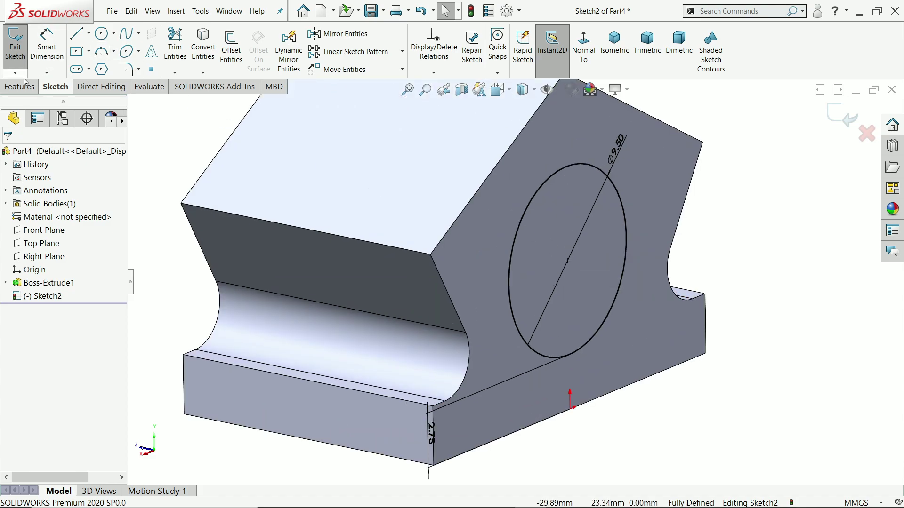
Extrude the circle into a 6.50 mm blind cylindrical boss.
{"action": "left_click", "coordinate": [20, 86]}
{"action": "left_click", "coordinate": [21, 47]}
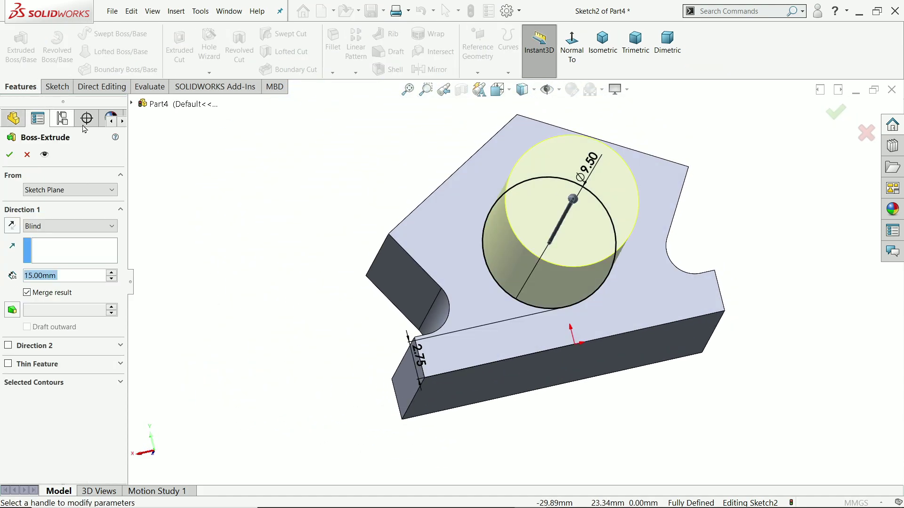
{"action": "middle_click_drag", "start_coordinate": [258, 178], "coordinate": [40, 272]}
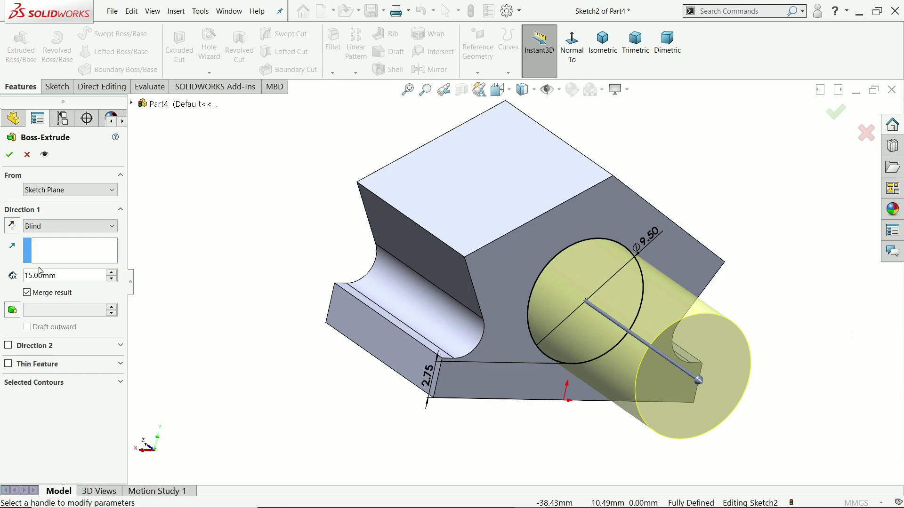
{"action": "double_click", "coordinate": [65, 275]}
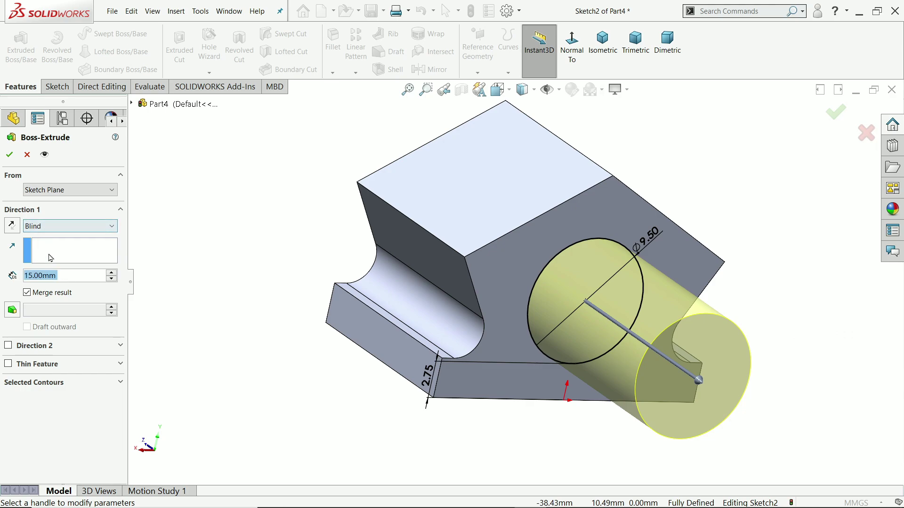
{"action": "type", "text": "6.5"}
{"action": "key", "text": "Return"}
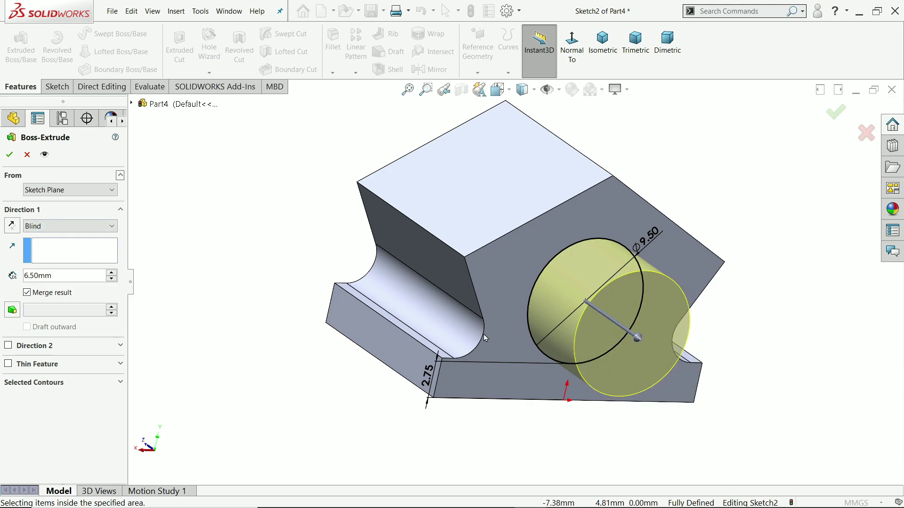
{"action": "middle_click_drag", "start_coordinate": [486, 338], "coordinate": [494, 369]}
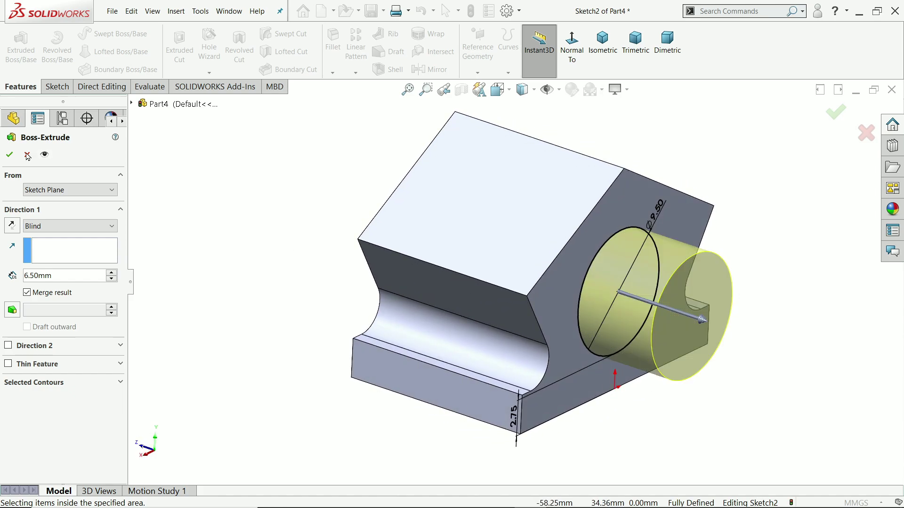
{"action": "left_click", "coordinate": [9, 155]}
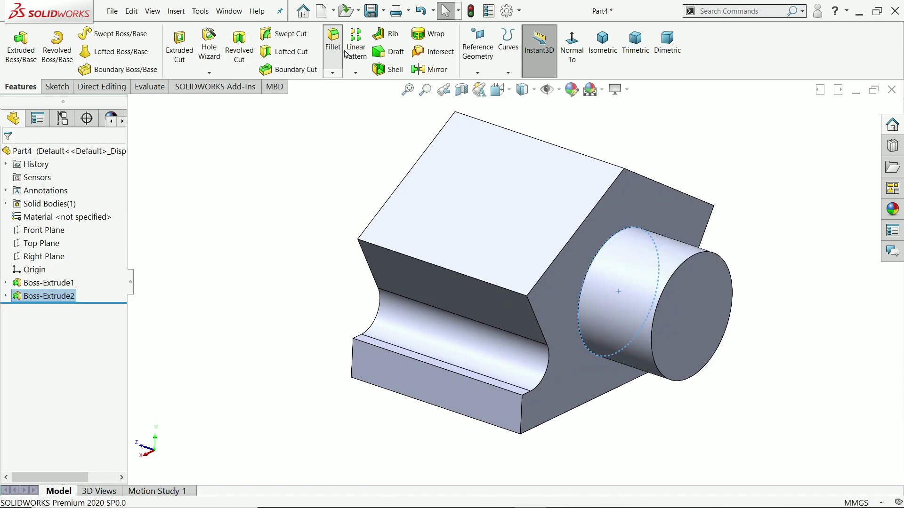
Fillet the edge where the boss meets the body at 1.00 mm radius.
{"action": "left_click", "coordinate": [339, 49]}
{"action": "type", "text": "1"}
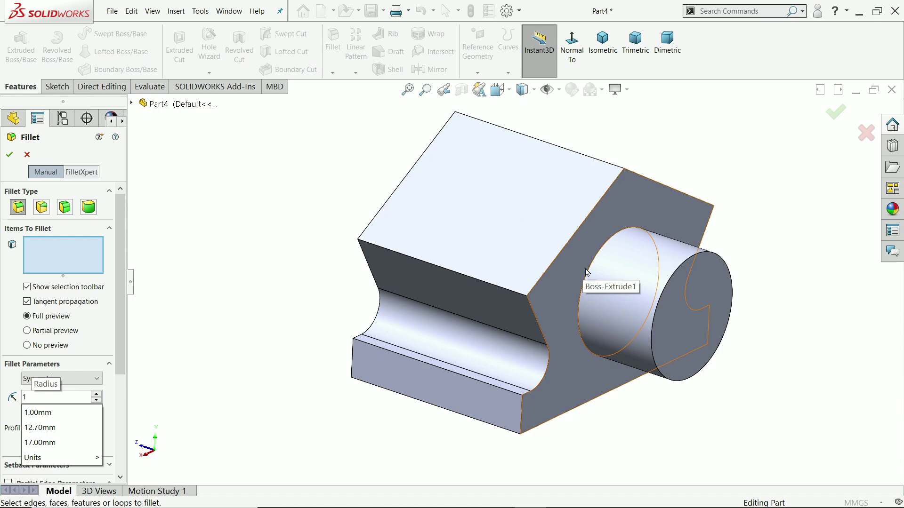
{"action": "left_click", "coordinate": [587, 272]}
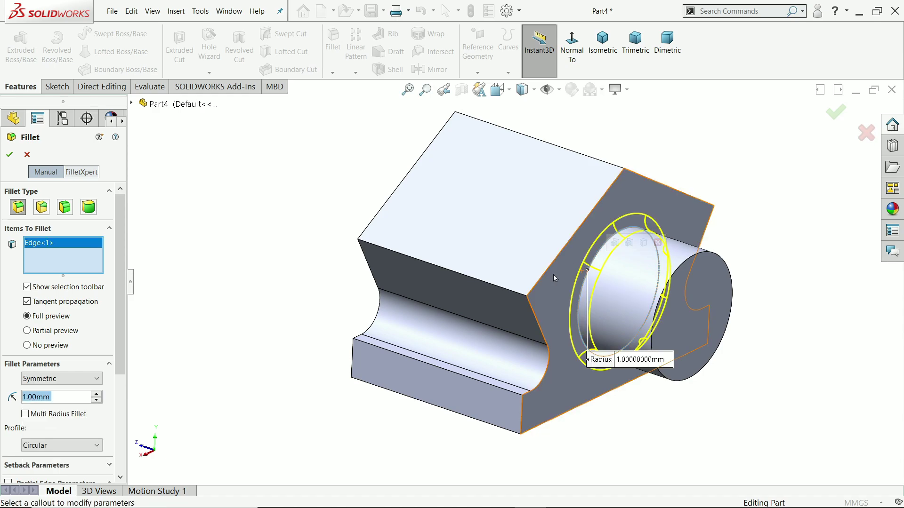
{"action": "left_click", "coordinate": [9, 154]}
{"action": "mouse_move", "coordinate": [230, 208]}
{"action": "middle_mouse_down"}
{"action": "mouse_move", "coordinate": [324, 240]}
{"action": "mouse_move", "coordinate": [316, 232]}
{"action": "mouse_move", "coordinate": [317, 258]}
{"action": "middle_mouse_up"}
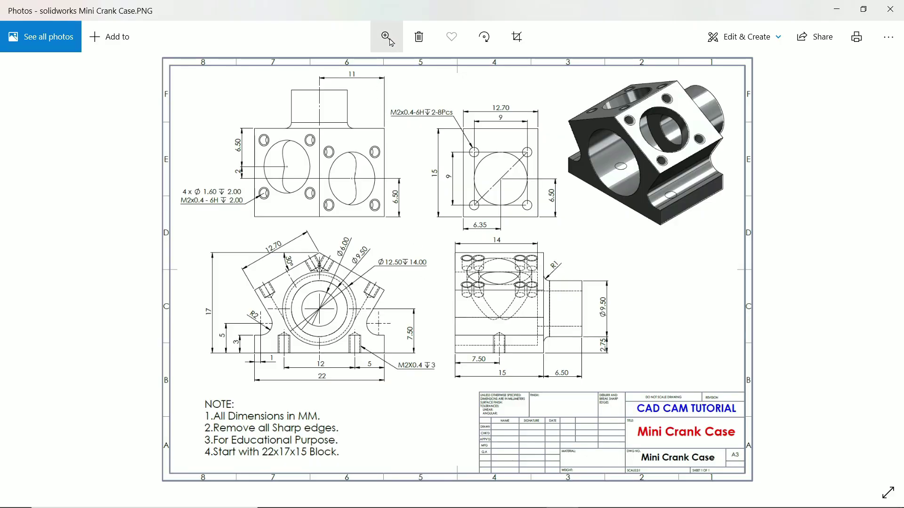
Zoom into the Mini Crank Case drawing and pan around to read its dimensions.
{"action": "left_click", "coordinate": [388, 41]}
{"action": "left_click_drag", "start_coordinate": [325, 71], "coordinate": [376, 71]}
{"action": "scroll", "coordinate": [489, 297], "scroll_direction": "right", "scroll_amount": 3}
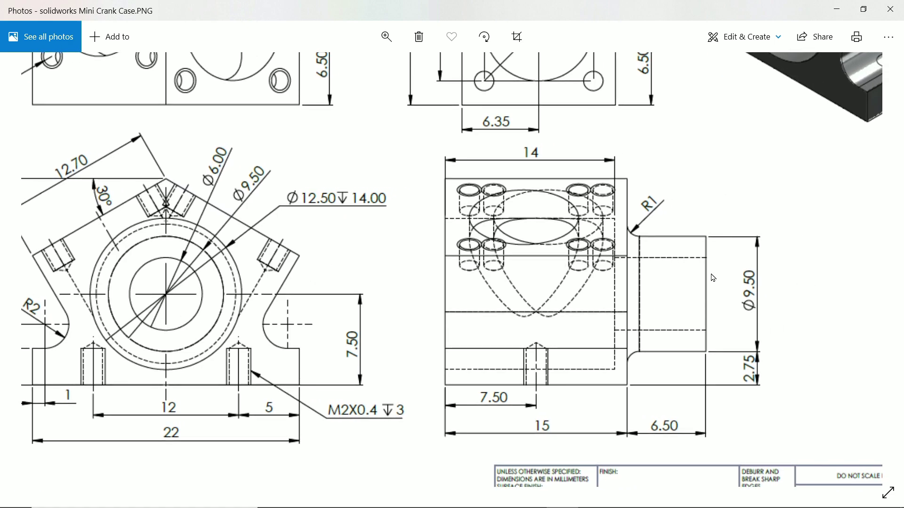
{"action": "scroll", "coordinate": [579, 317], "scroll_direction": "left", "scroll_amount": 1}
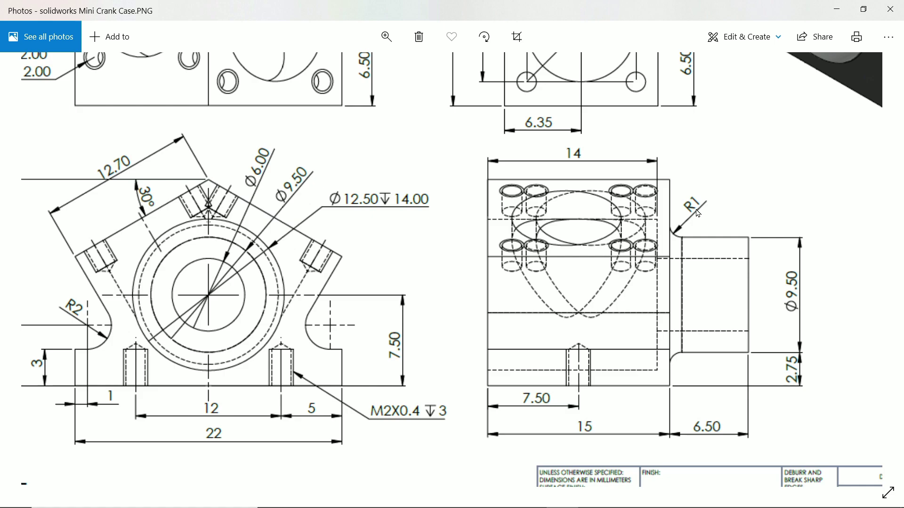
{"action": "scroll", "coordinate": [650, 344], "scroll_direction": "left", "scroll_amount": 3}
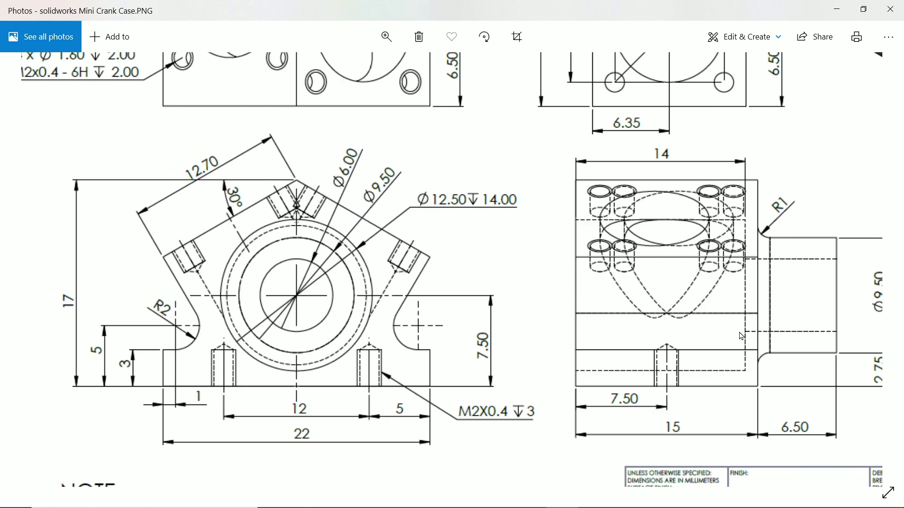
{"action": "scroll", "coordinate": [617, 226], "scroll_direction": "up", "scroll_amount": 5}
{"action": "scroll", "coordinate": [616, 226], "scroll_direction": "right", "scroll_amount": 3}
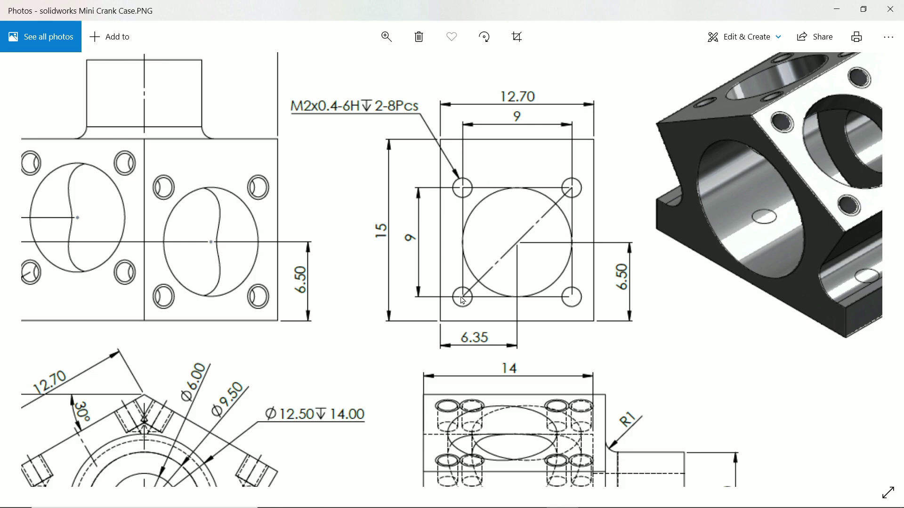
{"action": "left_click_drag", "start_coordinate": [451, 252], "coordinate": [464, 252]}
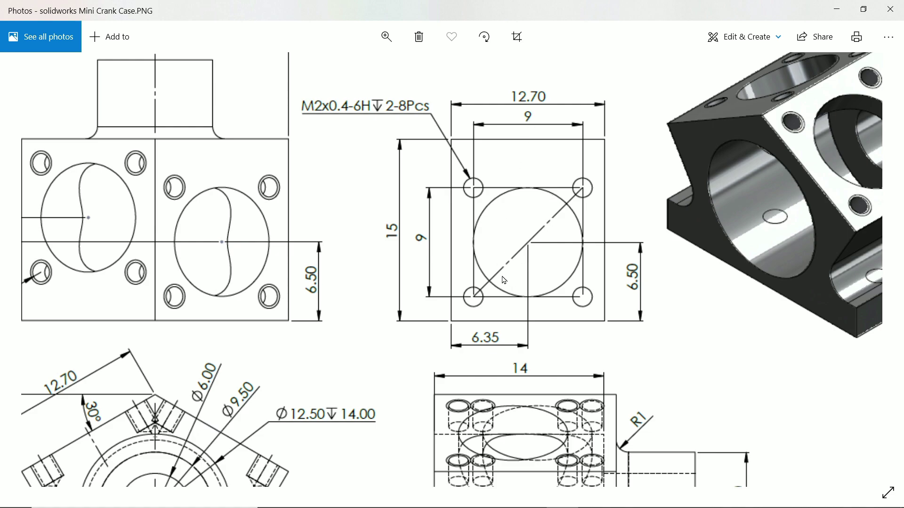
{"action": "scroll", "coordinate": [504, 280], "scroll_direction": "down", "scroll_amount": 3}
{"action": "scroll", "coordinate": [197, 364], "scroll_direction": "up", "scroll_amount": 3}
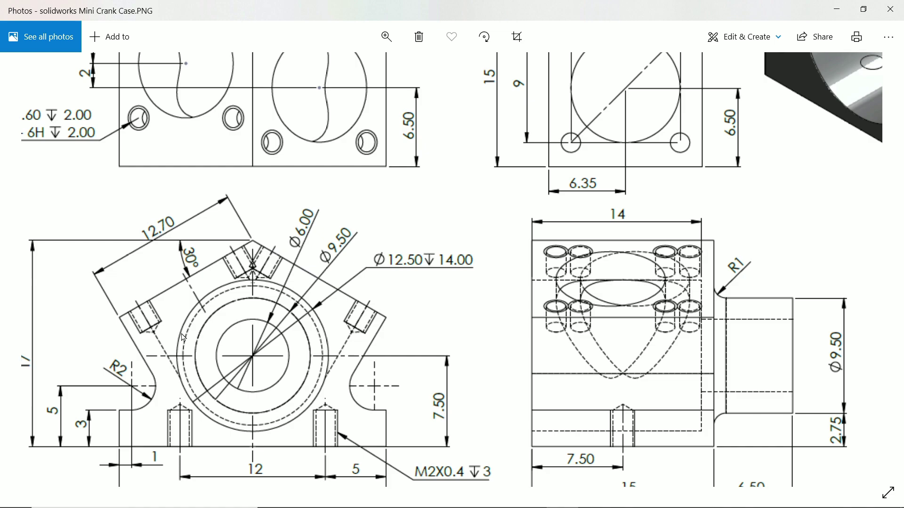
{"action": "scroll", "coordinate": [503, 193], "scroll_direction": "up", "scroll_amount": 3}
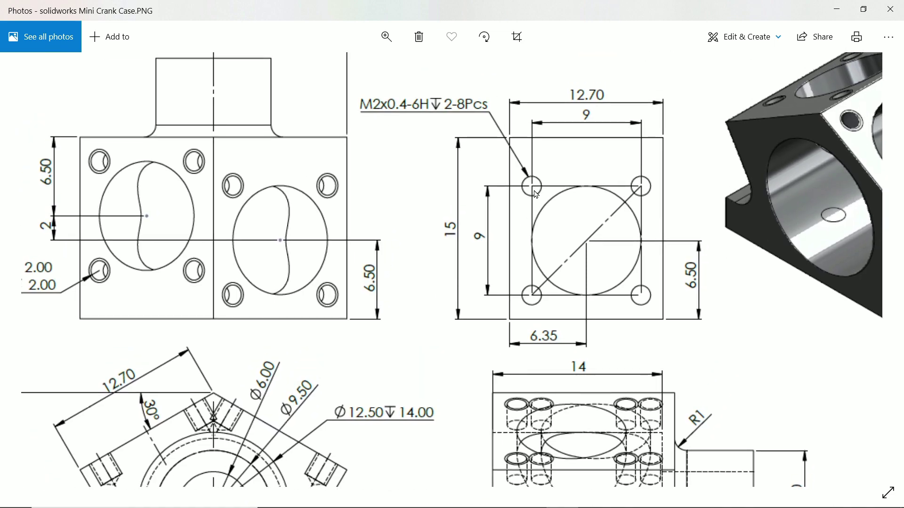
{"action": "scroll", "coordinate": [496, 250], "scroll_direction": "down", "scroll_amount": 3}
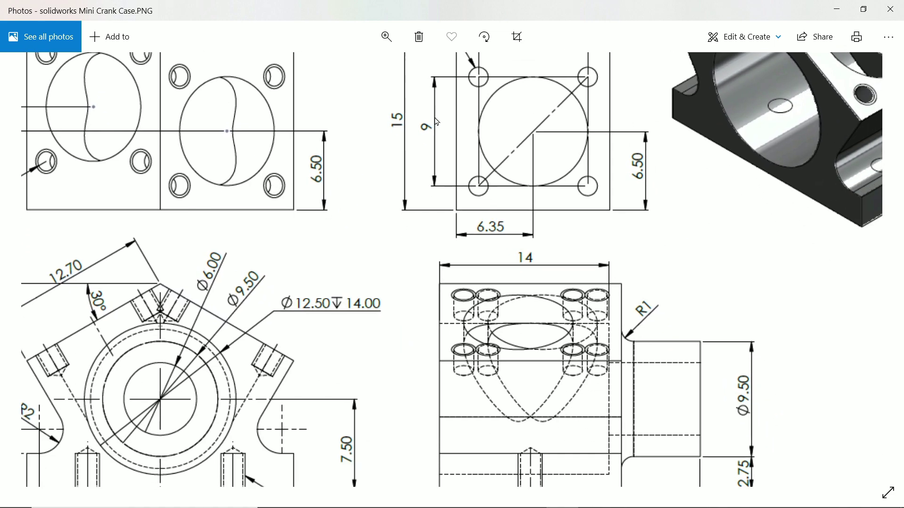
Sketch concentric Ø12.70 and Ø6.00 circles on the block's front face.
{"action": "left_click", "coordinate": [836, 10]}
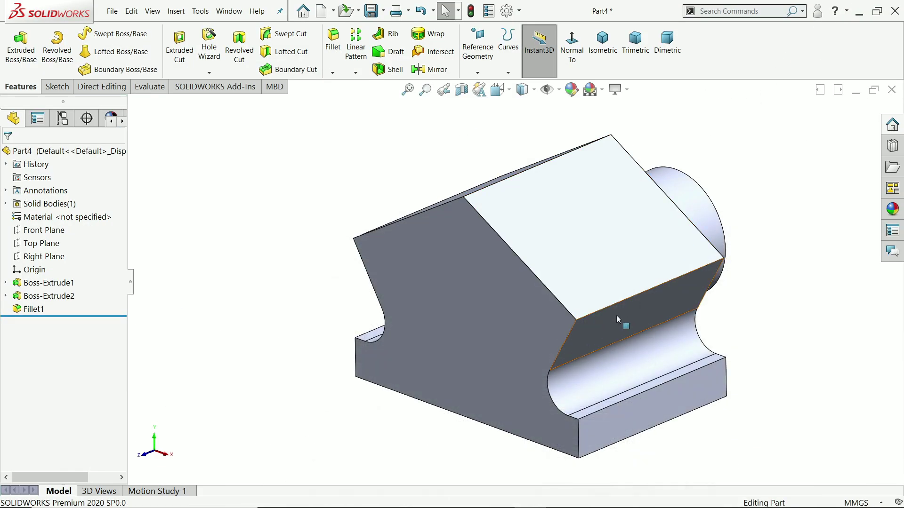
{"action": "left_click", "coordinate": [508, 302]}
{"action": "left_click", "coordinate": [524, 289]}
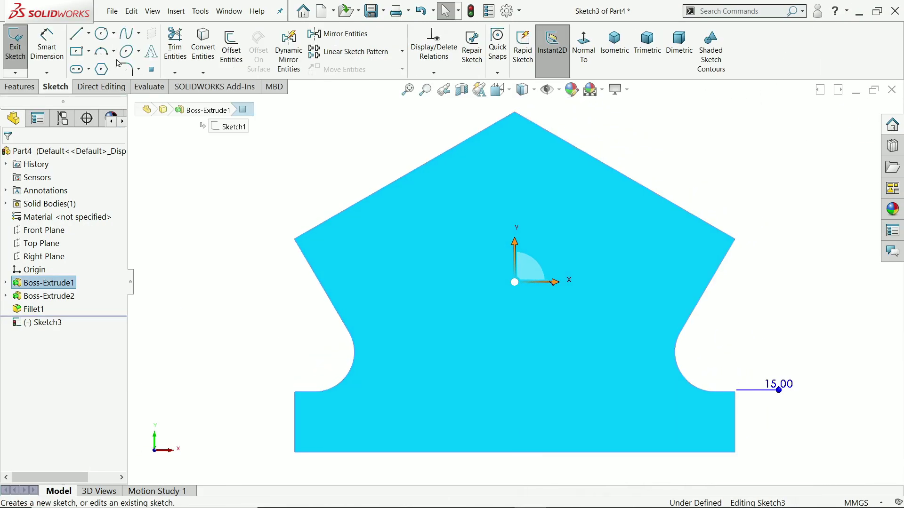
{"action": "left_click", "coordinate": [101, 33]}
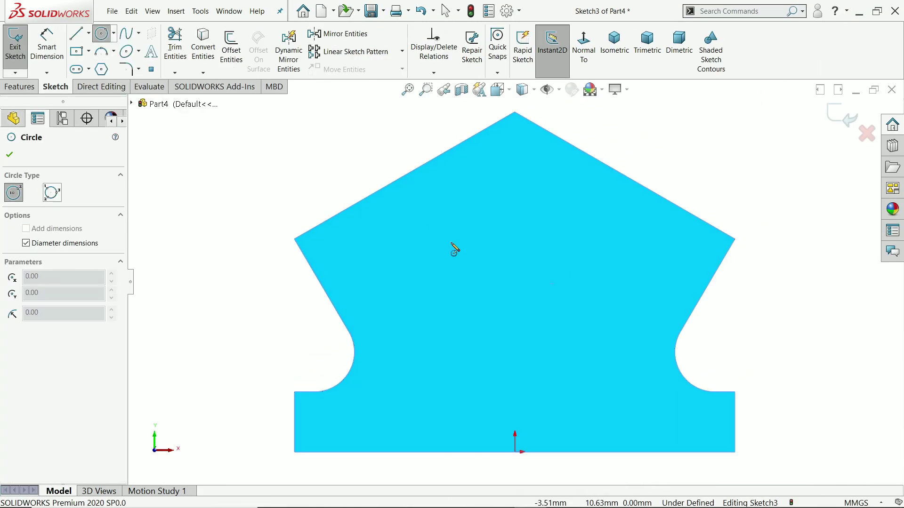
{"action": "left_click", "coordinate": [508, 294]}
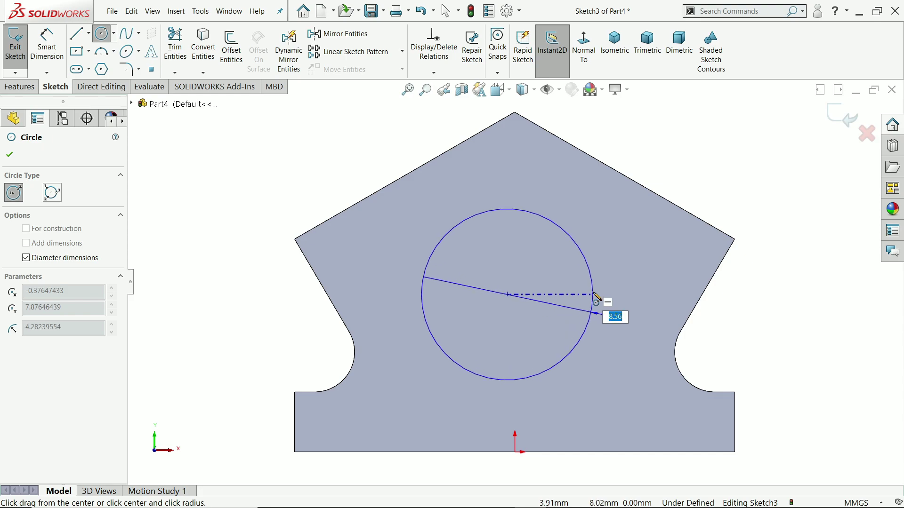
{"action": "type", "text": "12.7"}
{"action": "key", "text": "Return"}
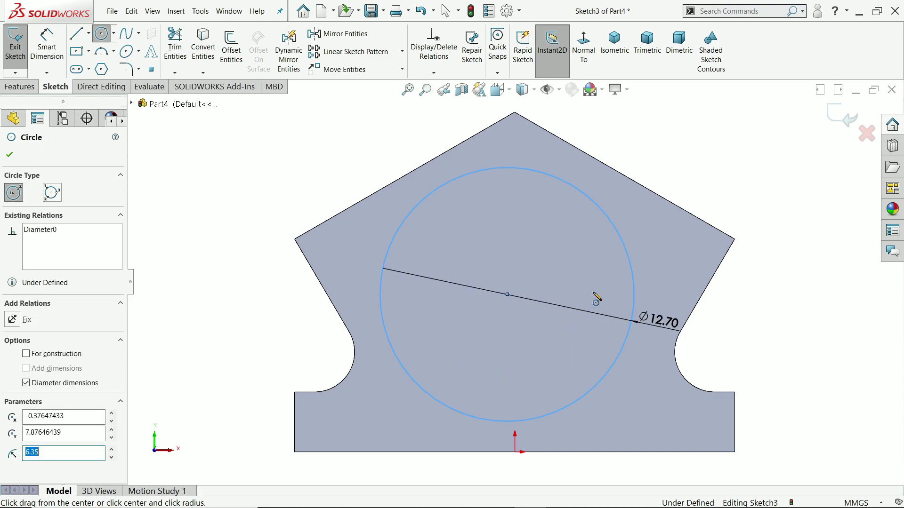
{"action": "left_click", "coordinate": [507, 296]}
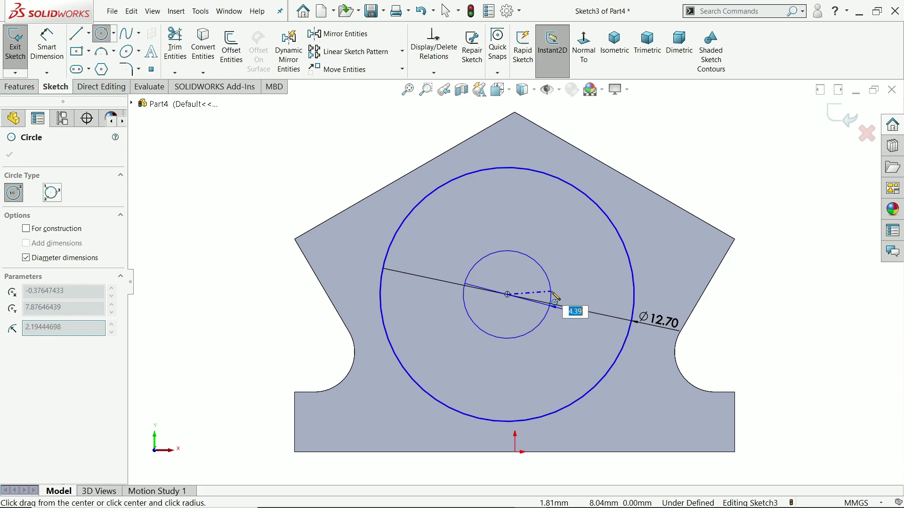
{"action": "type", "text": "6"}
{"action": "key", "text": "Return"}
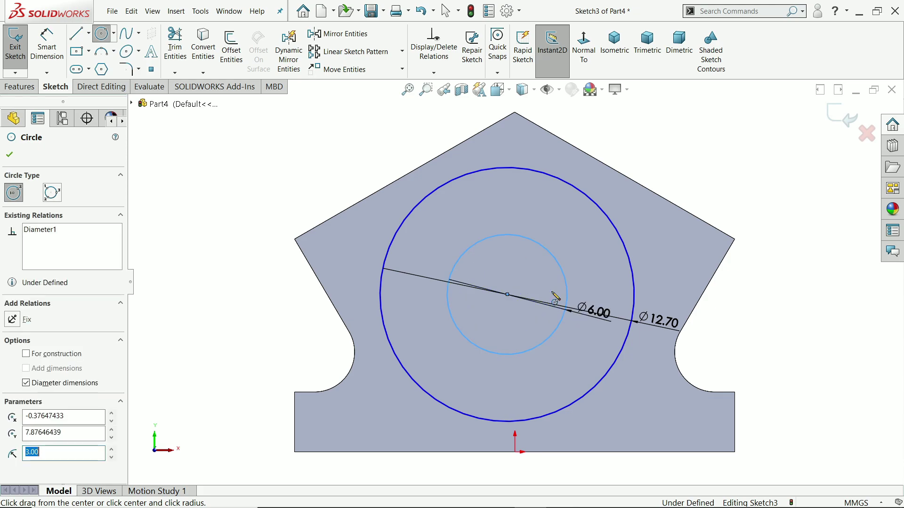
{"action": "left_click", "coordinate": [10, 155]}
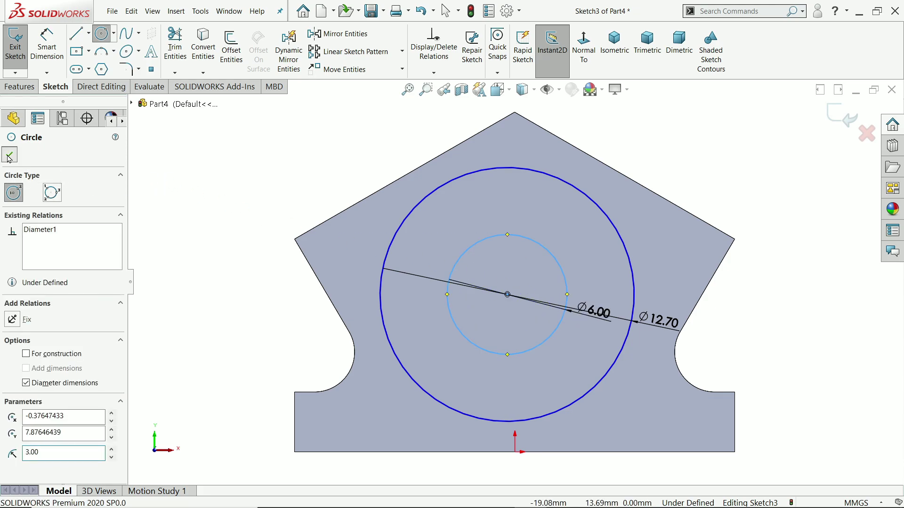
Dimension the circles' shared centre 7.50 above the origin.
{"action": "left_click", "coordinate": [47, 47]}
{"action": "left_click", "coordinate": [508, 296]}
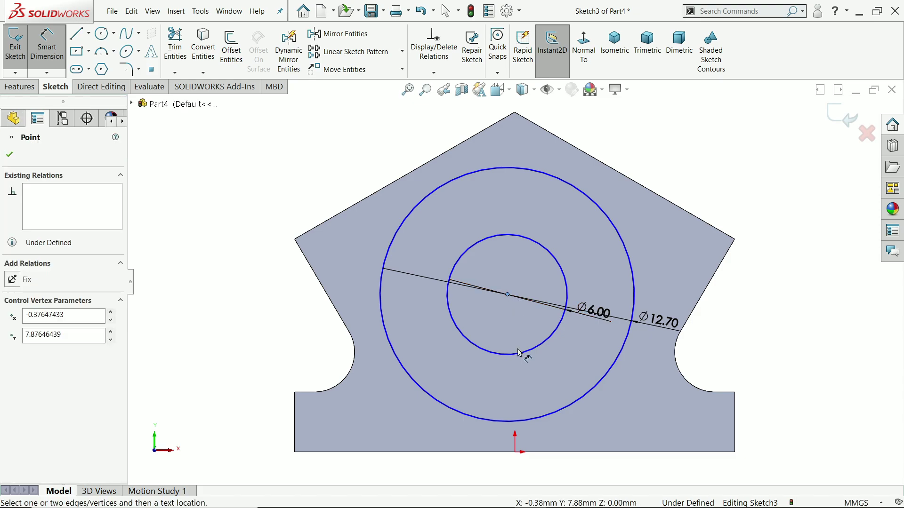
{"action": "left_click", "coordinate": [515, 452]}
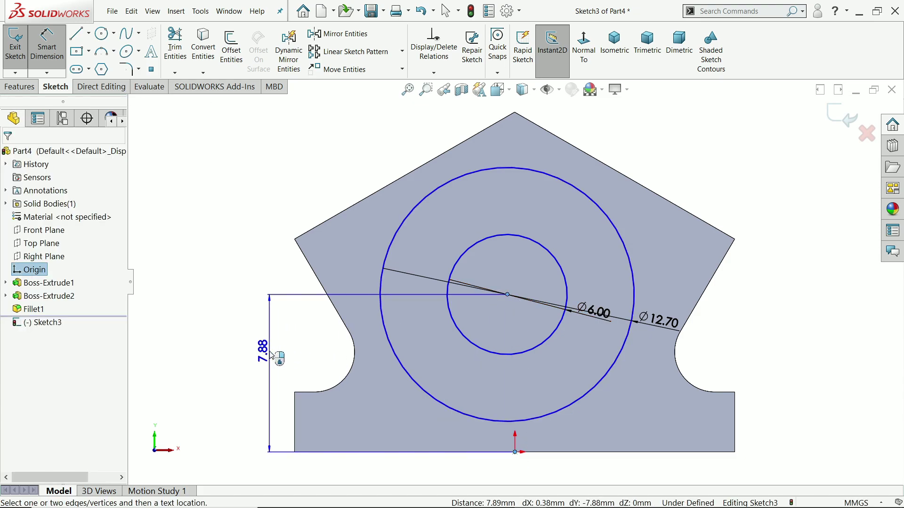
{"action": "left_click", "coordinate": [269, 352]}
{"action": "type", "text": "7.5"}
{"action": "key", "text": "Return"}
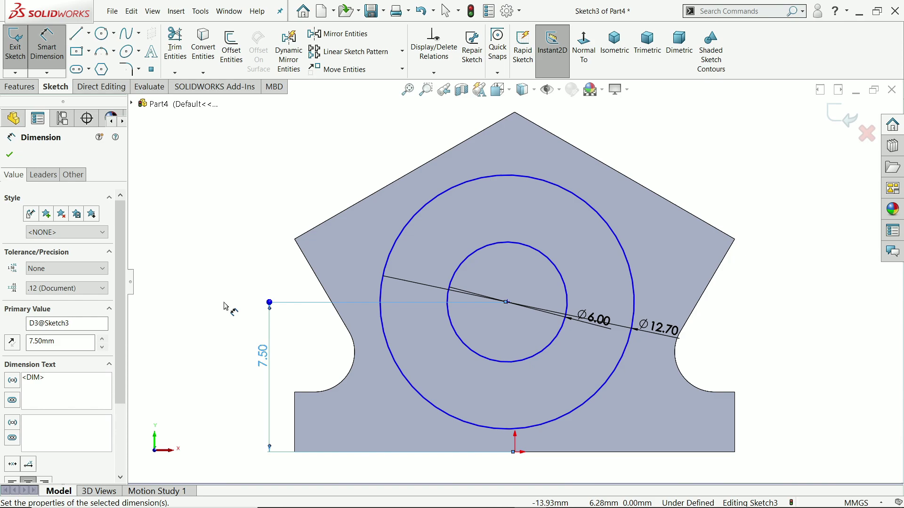
{"action": "key", "text": "Escape"}
Make the circles' centre vertical with the origin, then orbit to a 3-D view.
{"action": "scroll", "coordinate": [560, 447], "scroll_direction": "down", "scroll_amount": 1}
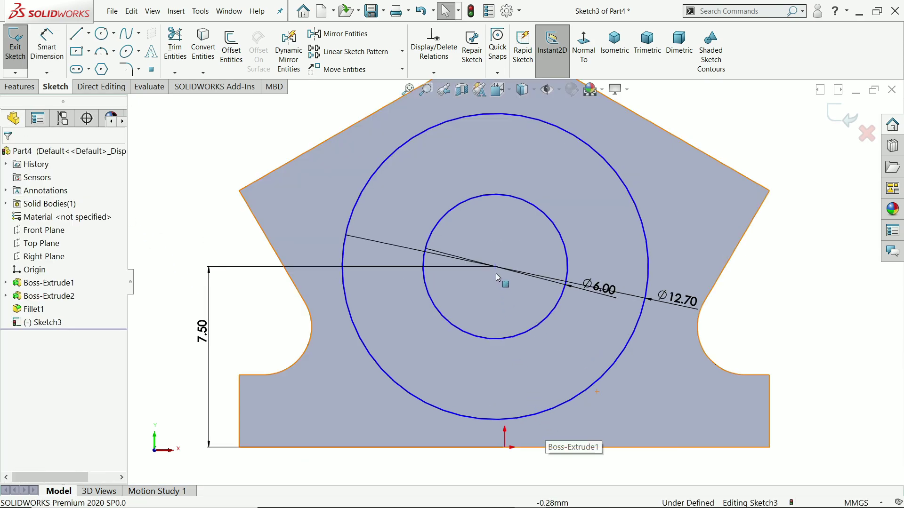
{"action": "left_click", "coordinate": [494, 267]}
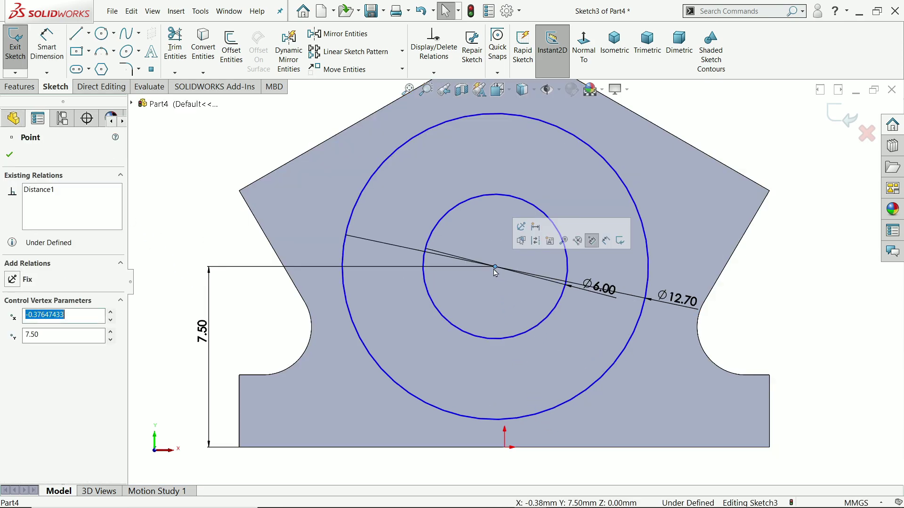
{"action": "left_click", "coordinate": [505, 447], "text": "ctrl"}
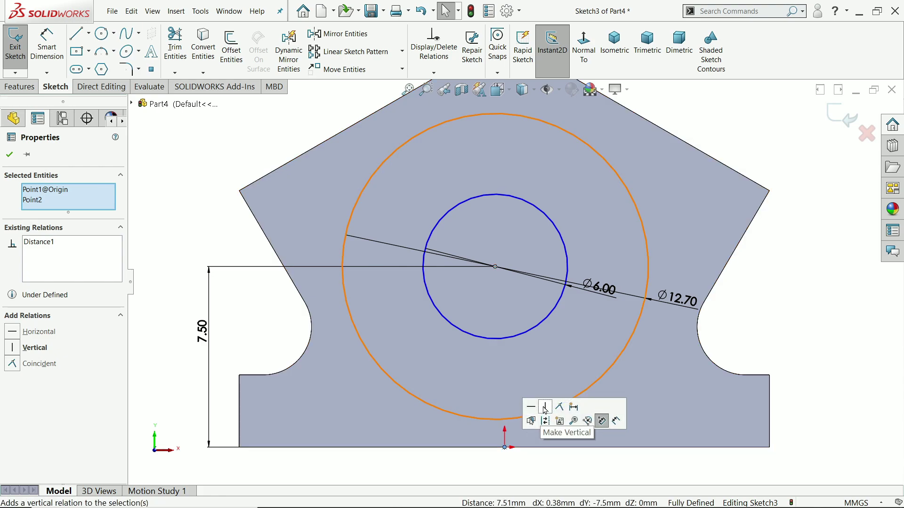
{"action": "left_click", "coordinate": [522, 420]}
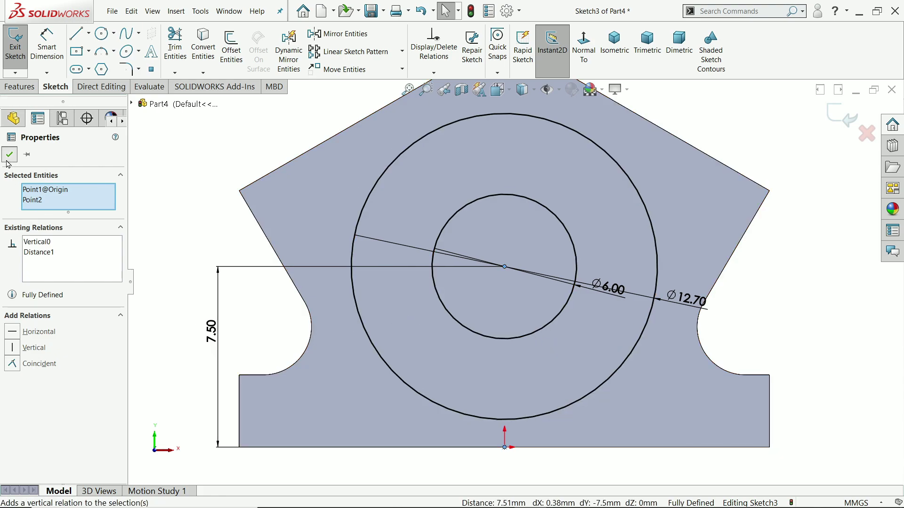
{"action": "key", "text": "Escape"}
{"action": "middle_click_drag", "start_coordinate": [323, 238], "coordinate": [358, 250]}
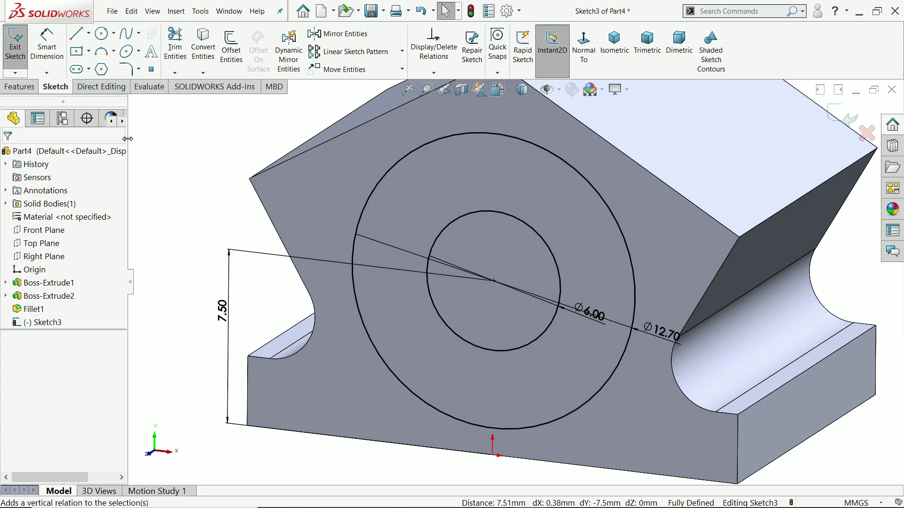
Cut the outer Ø12.70 circle 14 mm deep as a blind extruded cut.
{"action": "left_click", "coordinate": [20, 87]}
{"action": "left_click", "coordinate": [178, 49]}
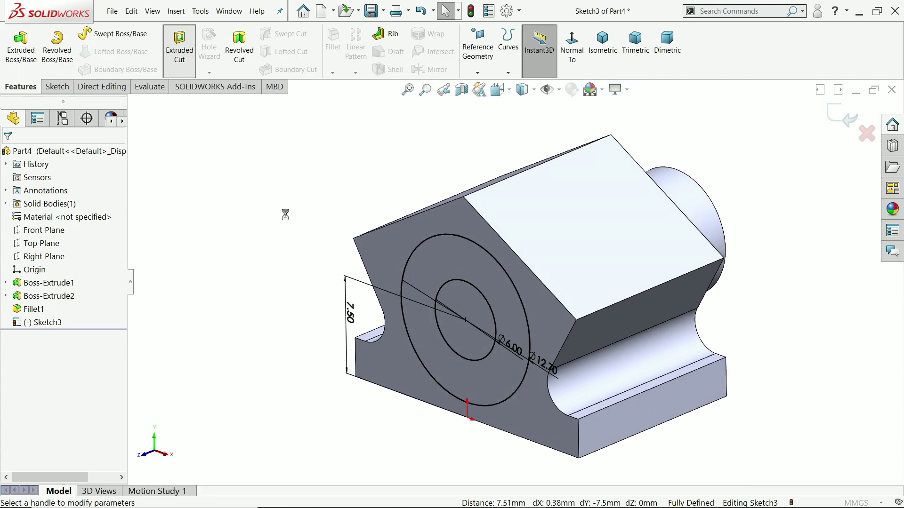
{"action": "left_click", "coordinate": [33, 382]}
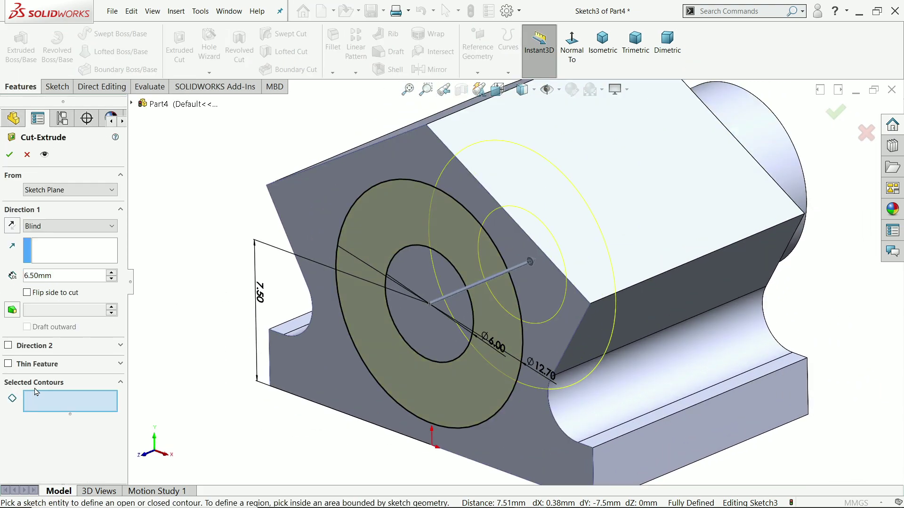
{"action": "left_click", "coordinate": [509, 401]}
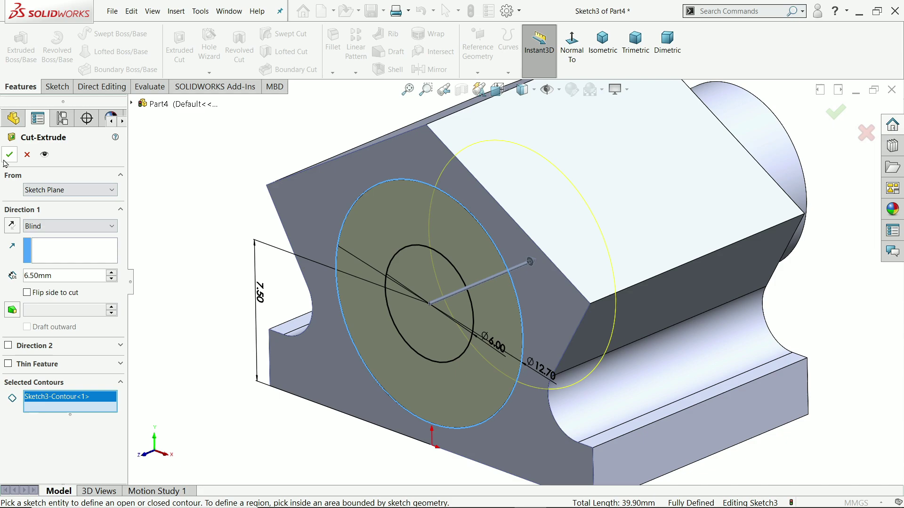
{"action": "left_click_drag", "start_coordinate": [56, 276], "coordinate": [1, 274]}
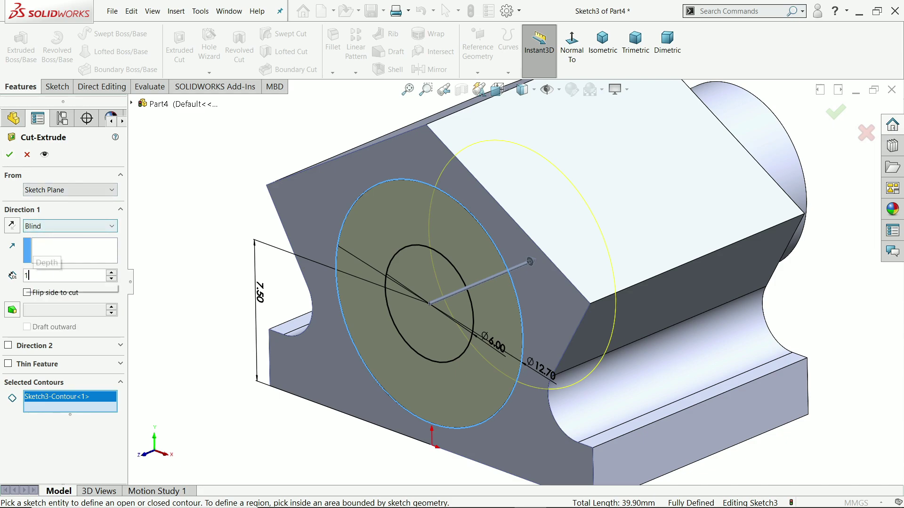
{"action": "type", "text": "14"}
{"action": "key", "text": "Return"}
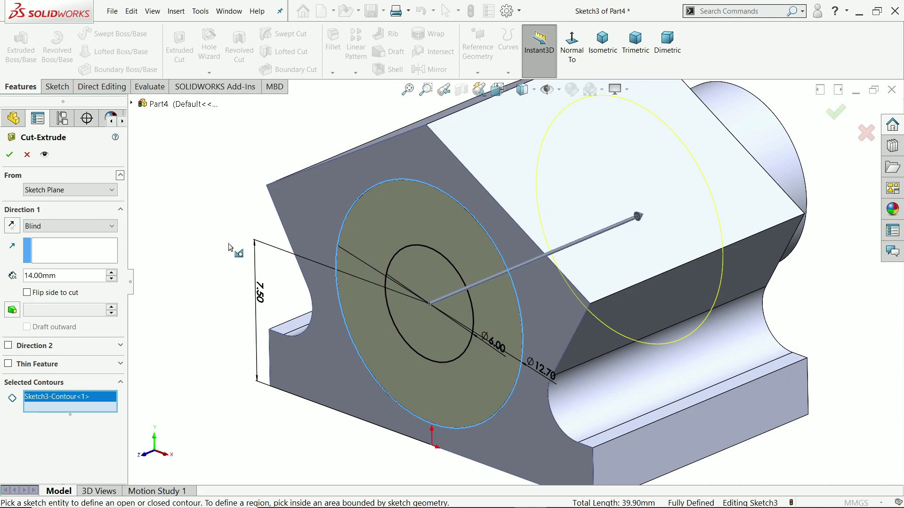
{"action": "left_click", "coordinate": [9, 155]}
{"action": "mouse_move", "coordinate": [245, 253]}
{"action": "middle_mouse_down"}
{"action": "mouse_move", "coordinate": [295, 200]}
{"action": "mouse_move", "coordinate": [245, 248]}
{"action": "middle_mouse_up"}
{"action": "left_click", "coordinate": [241, 250]}
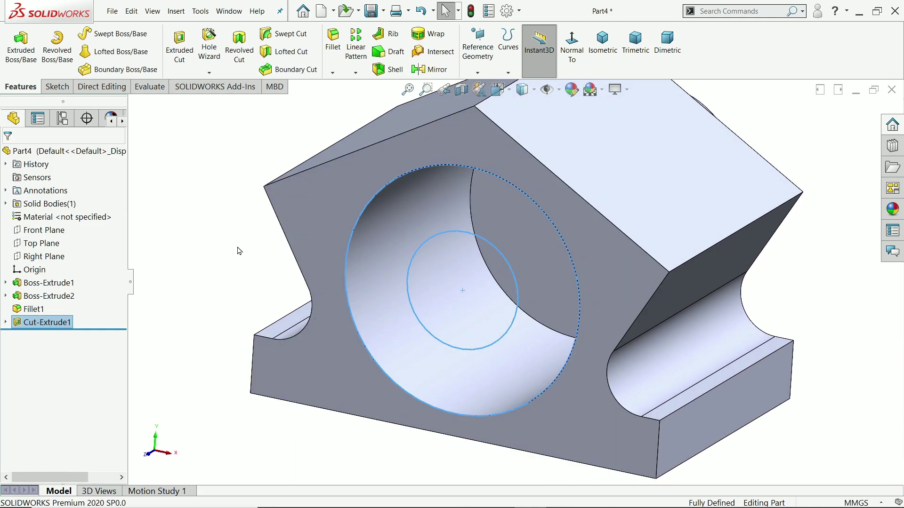
{"action": "left_click", "coordinate": [5, 323]}
Cut Sketch3's inner Ø6.00 circle Through All to carry the hole through the part.
{"action": "left_click", "coordinate": [33, 335]}
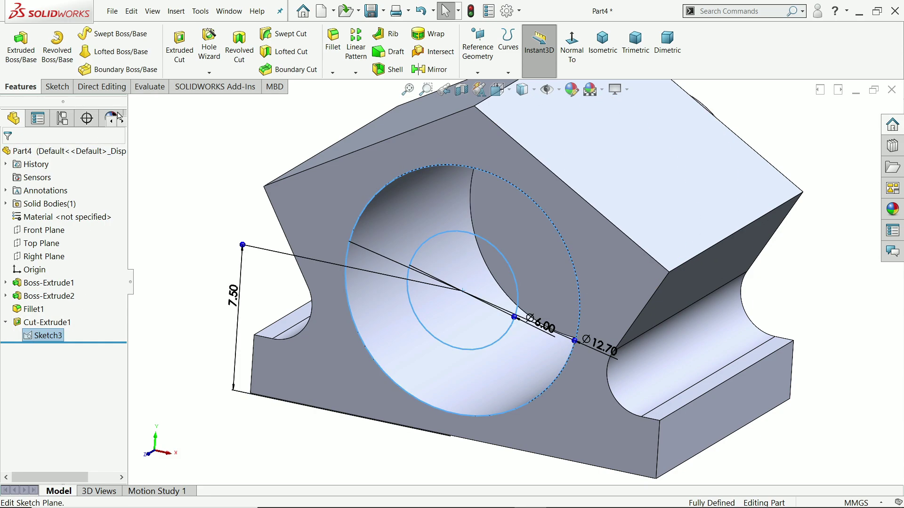
{"action": "left_click", "coordinate": [179, 47]}
{"action": "left_click", "coordinate": [45, 382]}
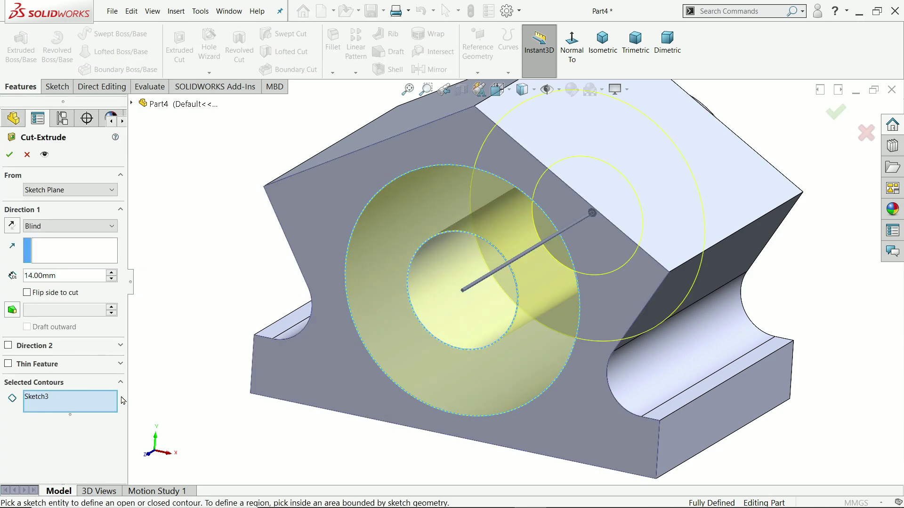
{"action": "left_click", "coordinate": [466, 351]}
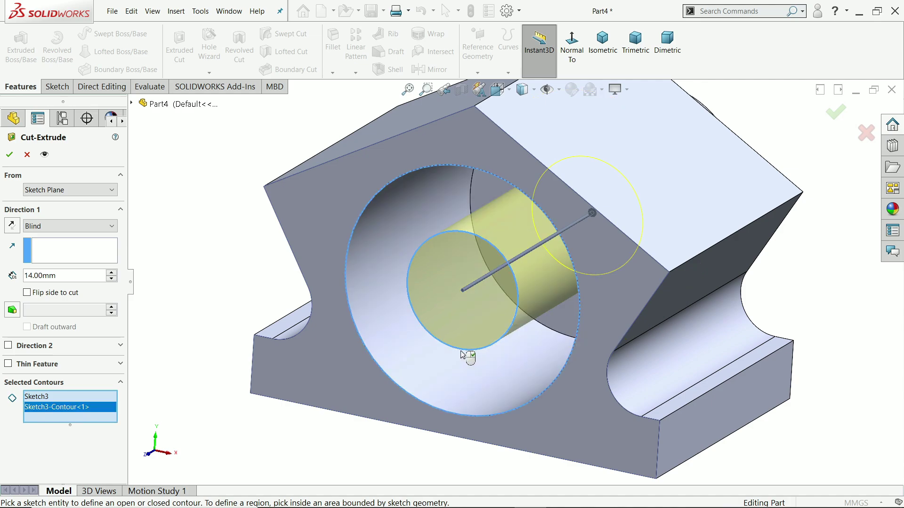
{"action": "left_click", "coordinate": [57, 226]}
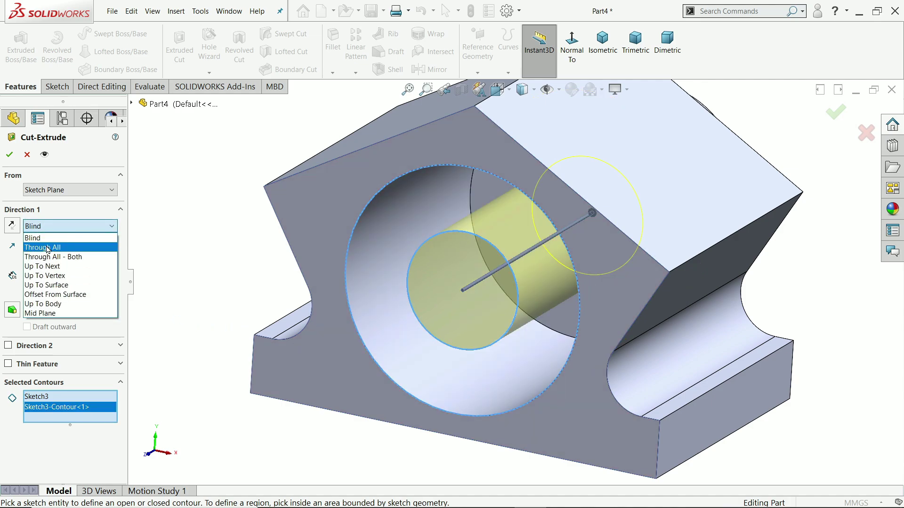
{"action": "left_click", "coordinate": [48, 248]}
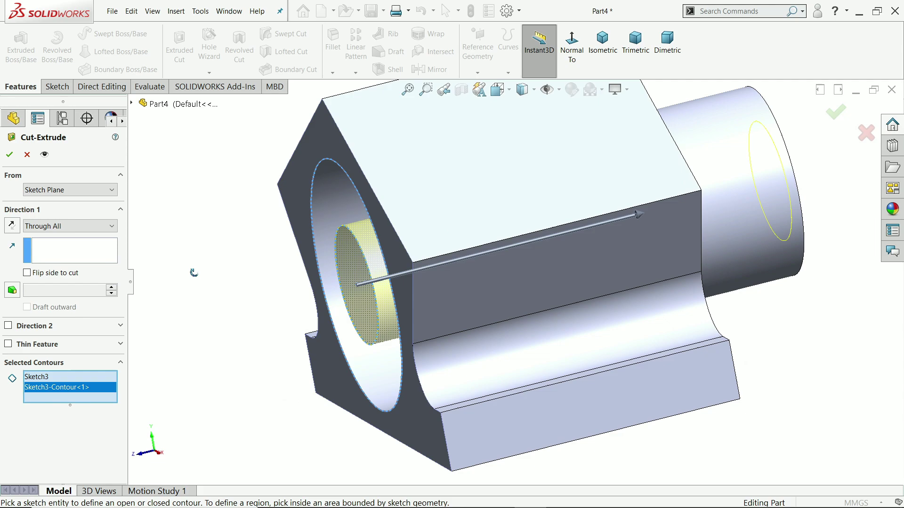
{"action": "middle_click_drag", "start_coordinate": [193, 272], "coordinate": [1, 208]}
{"action": "left_click", "coordinate": [9, 155]}
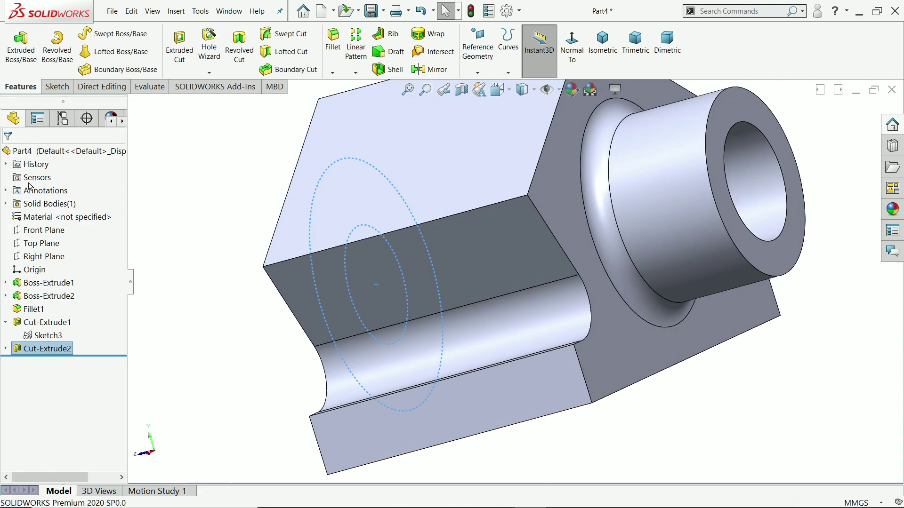
{"action": "middle_click_drag", "start_coordinate": [196, 244], "coordinate": [428, 317]}
Start a new sketch on the block's flat top face.
{"action": "scroll", "coordinate": [432, 258], "scroll_direction": "down", "scroll_amount": 3}
{"action": "scroll", "coordinate": [436, 305], "scroll_direction": "up", "scroll_amount": 3}
{"action": "left_click", "coordinate": [520, 221]}
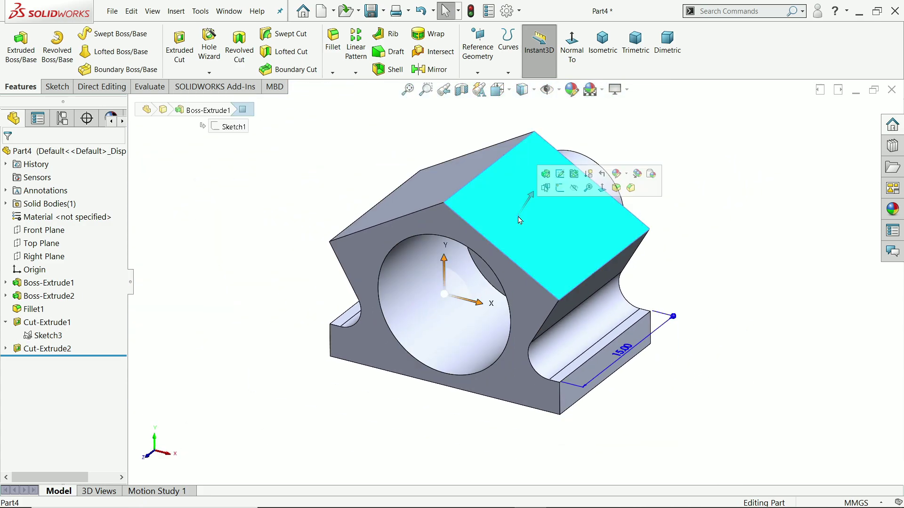
{"action": "left_click", "coordinate": [560, 188]}
{"action": "scroll", "coordinate": [583, 349], "scroll_direction": "down", "scroll_amount": 3}
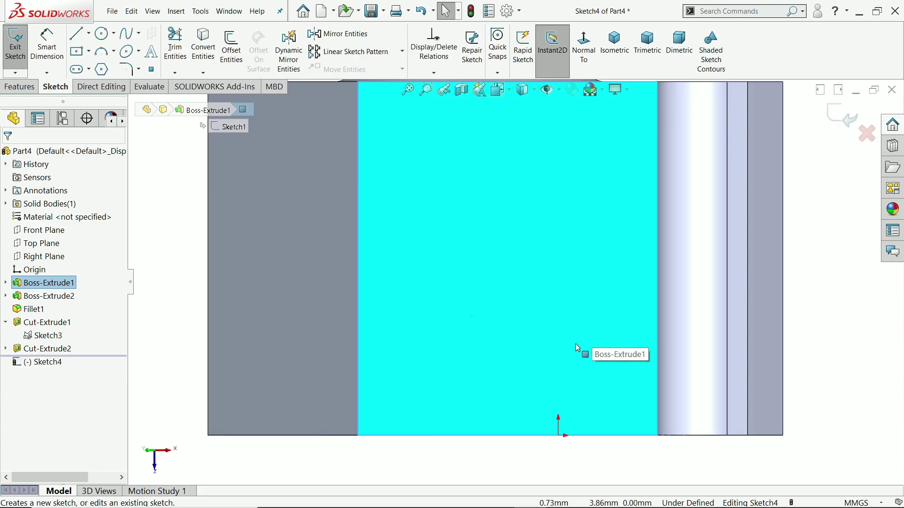
{"action": "scroll", "coordinate": [595, 309], "scroll_direction": "up", "scroll_amount": 2}
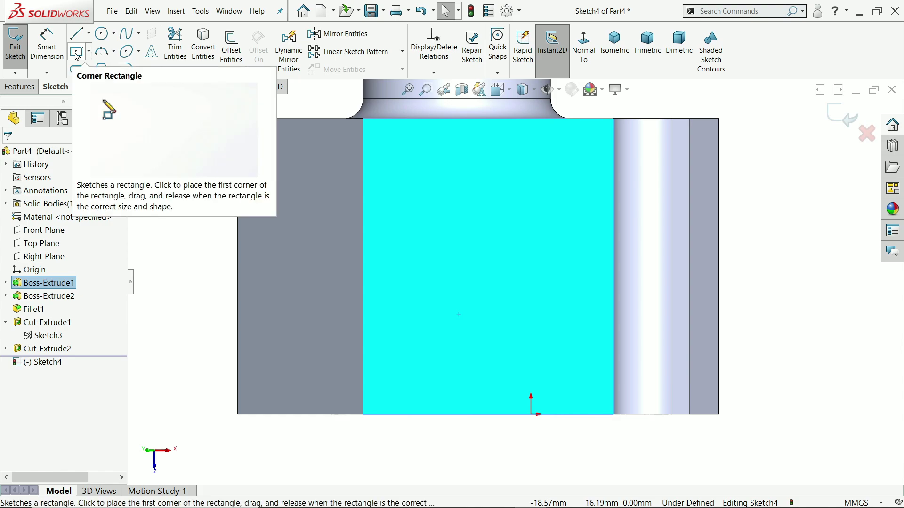
Draw a 9 × 9 centre rectangle and make it construction geometry.
{"action": "left_click", "coordinate": [80, 58]}
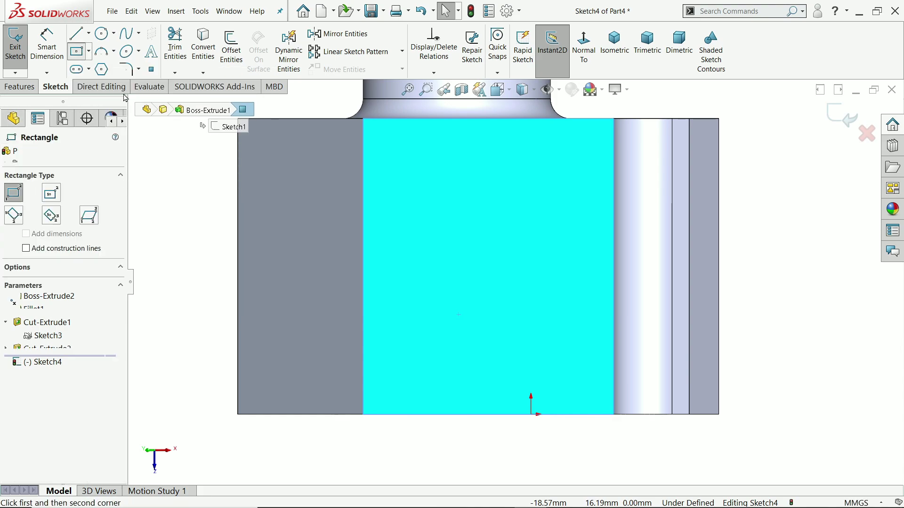
{"action": "left_click", "coordinate": [496, 288]}
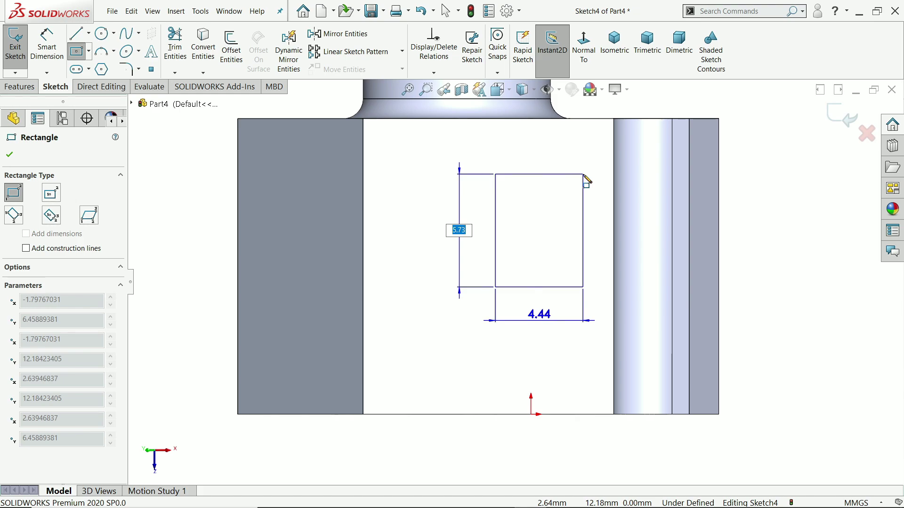
{"action": "key", "text": "Escape"}
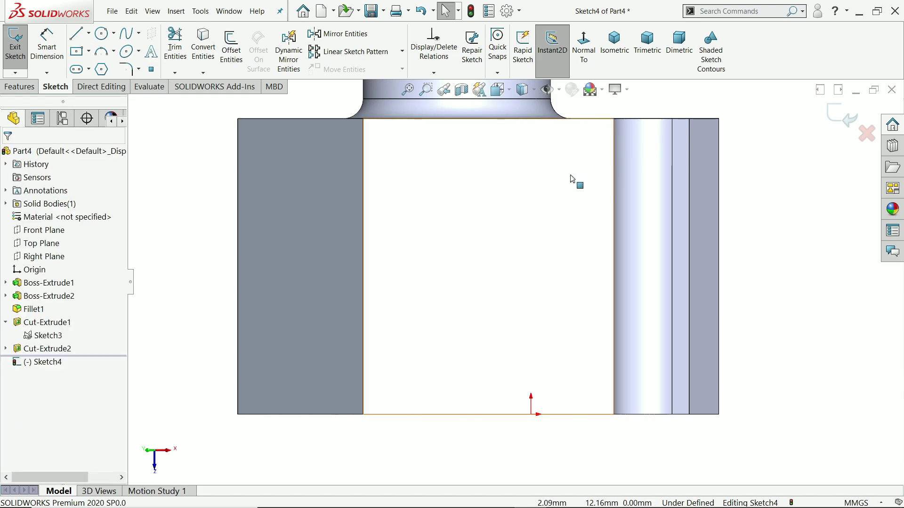
{"action": "left_click", "coordinate": [90, 55]}
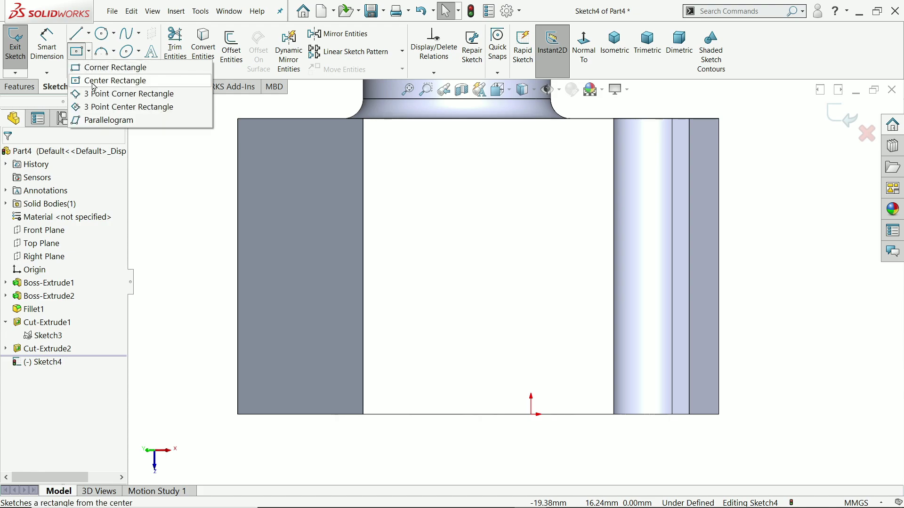
{"action": "left_click", "coordinate": [104, 81]}
{"action": "left_click", "coordinate": [476, 272]}
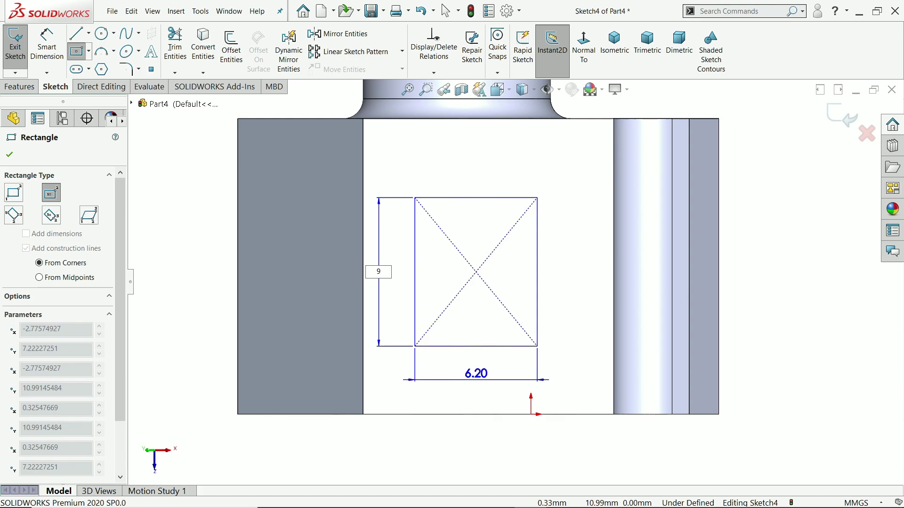
{"action": "key", "text": "Tab"}
{"action": "key", "text": "Return"}
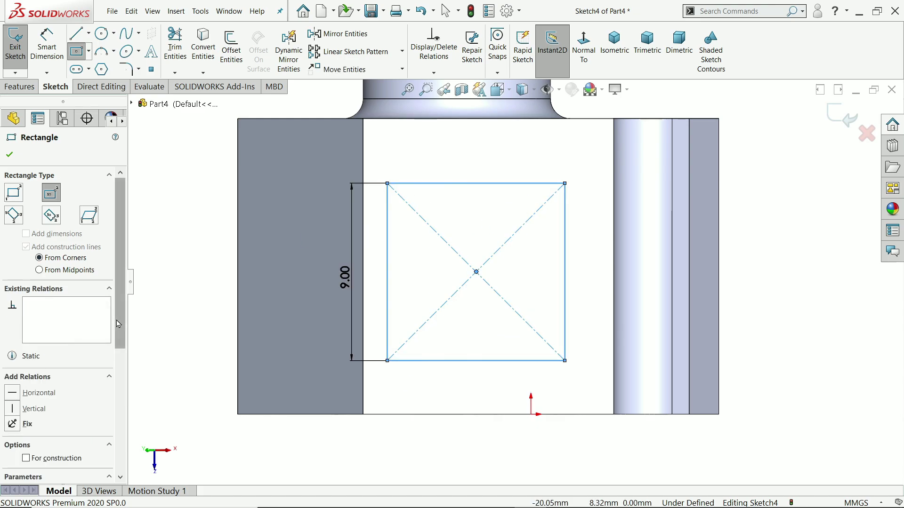
{"action": "scroll", "coordinate": [71, 329], "scroll_direction": "down", "scroll_amount": 5}
{"action": "left_click", "coordinate": [35, 306]}
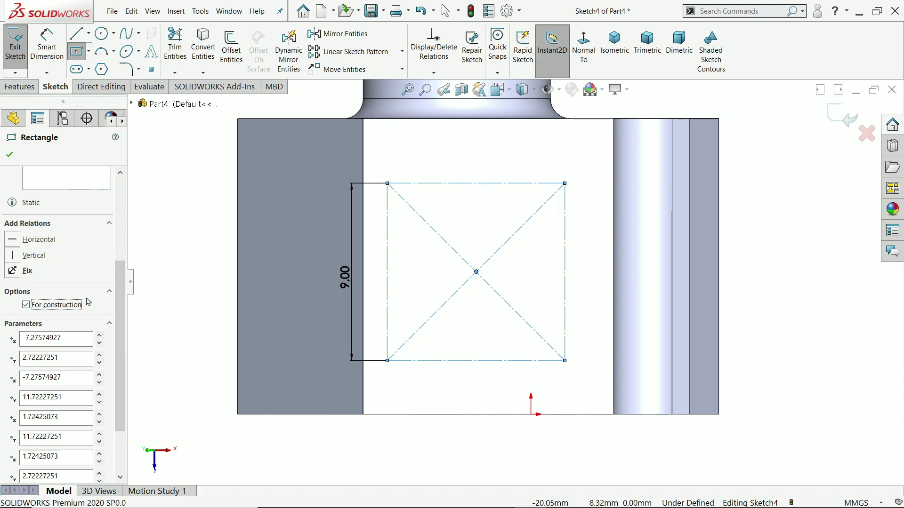
Draw a Ø9 circle centred where the square's diagonals cross.
{"action": "left_click", "coordinate": [11, 155]}
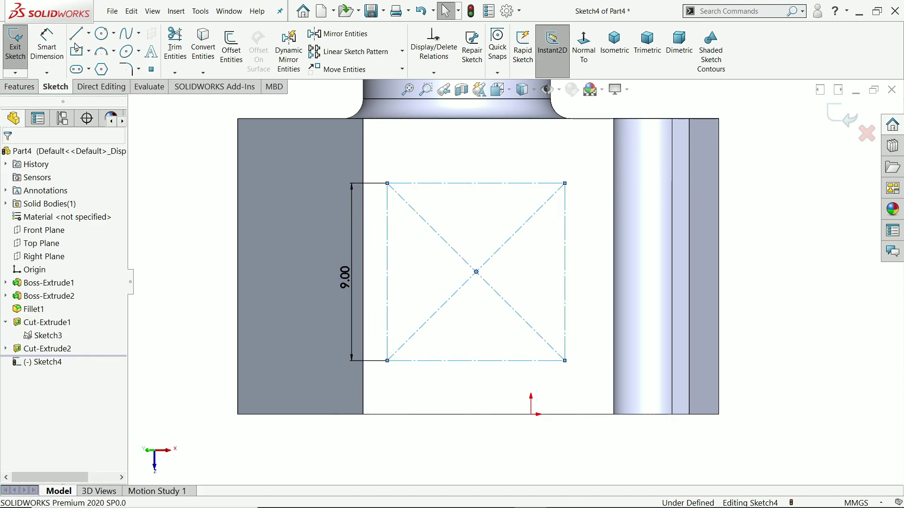
{"action": "left_click", "coordinate": [101, 34]}
{"action": "left_click", "coordinate": [477, 272]}
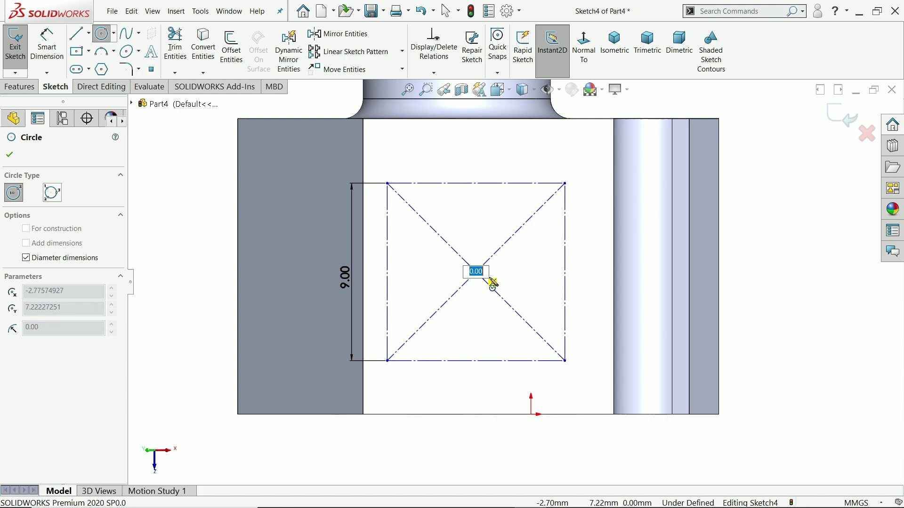
{"action": "type", "text": "9"}
{"action": "key", "text": "Return"}
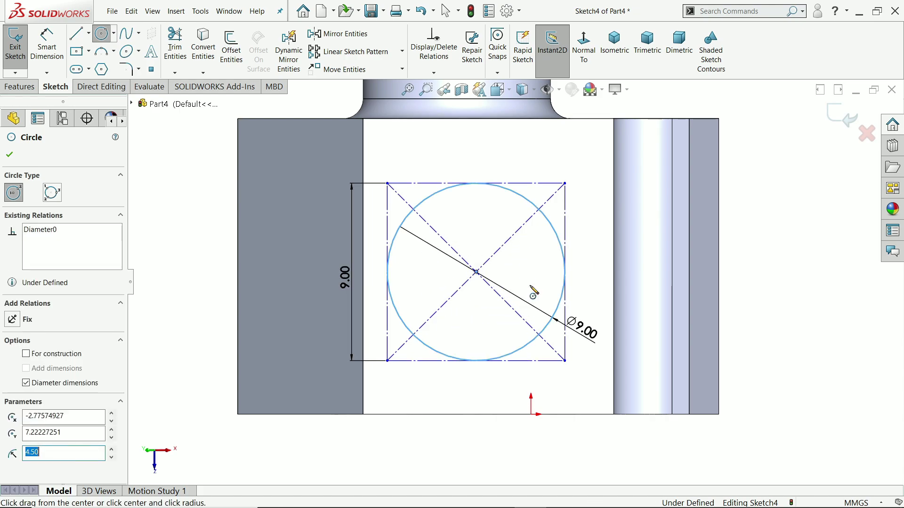
{"action": "left_click", "coordinate": [9, 156]}
Dimension the circle centre 6.5 mm above the origin.
{"action": "left_click", "coordinate": [47, 45]}
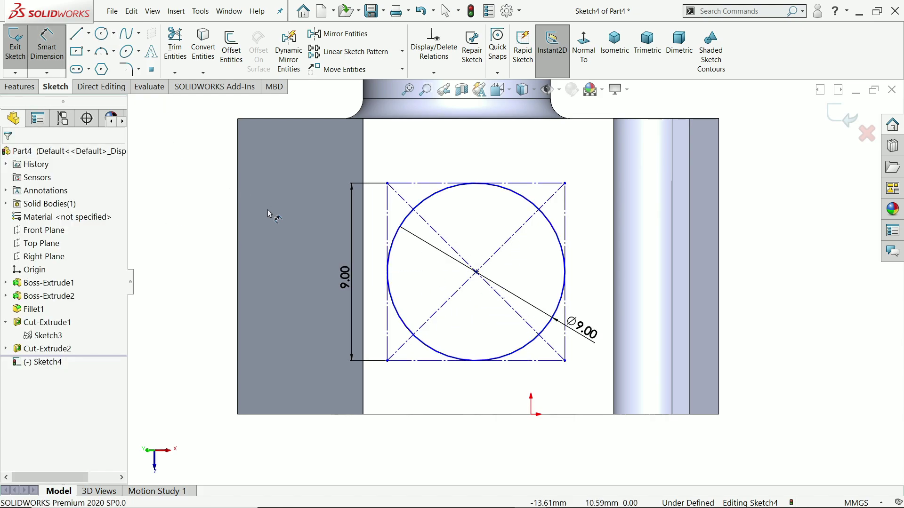
{"action": "left_click", "coordinate": [476, 273]}
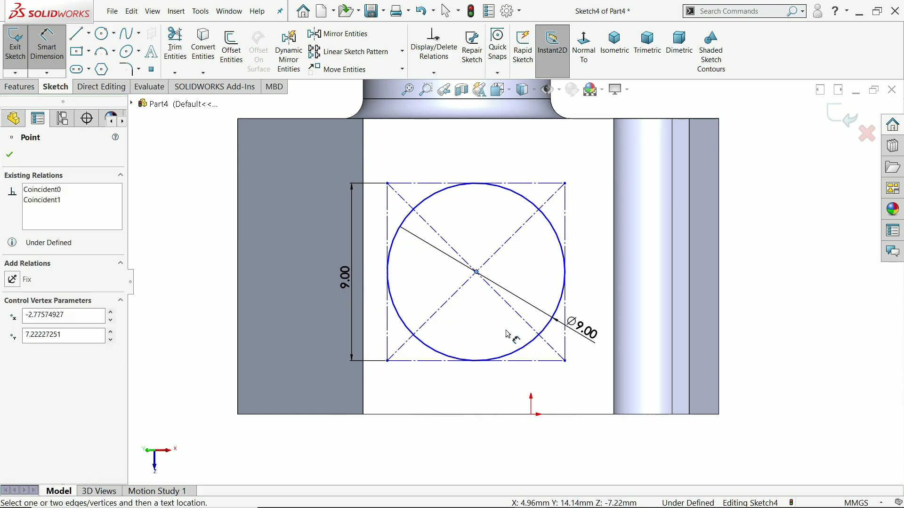
{"action": "left_click", "coordinate": [533, 415]}
{"action": "left_click", "coordinate": [760, 348]}
{"action": "type", "text": "6"}
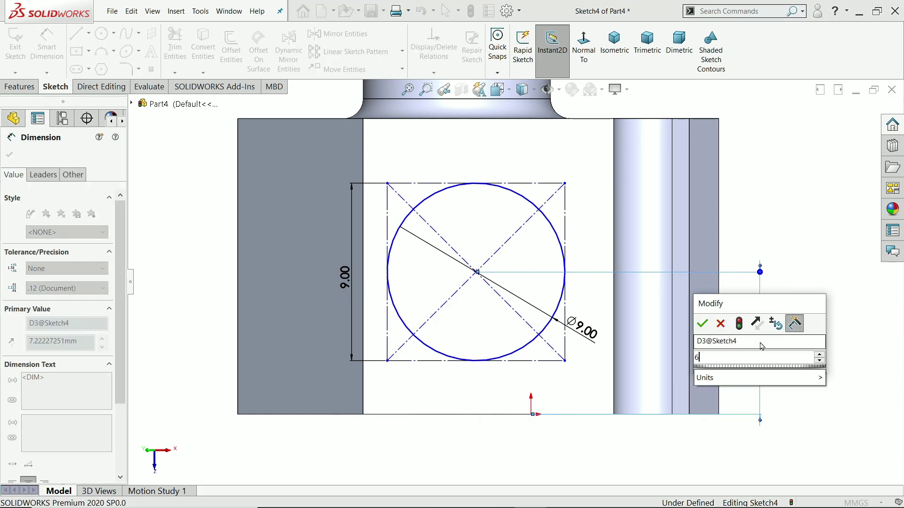
{"action": "type", "text": ".5"}
{"action": "key", "text": "Return"}
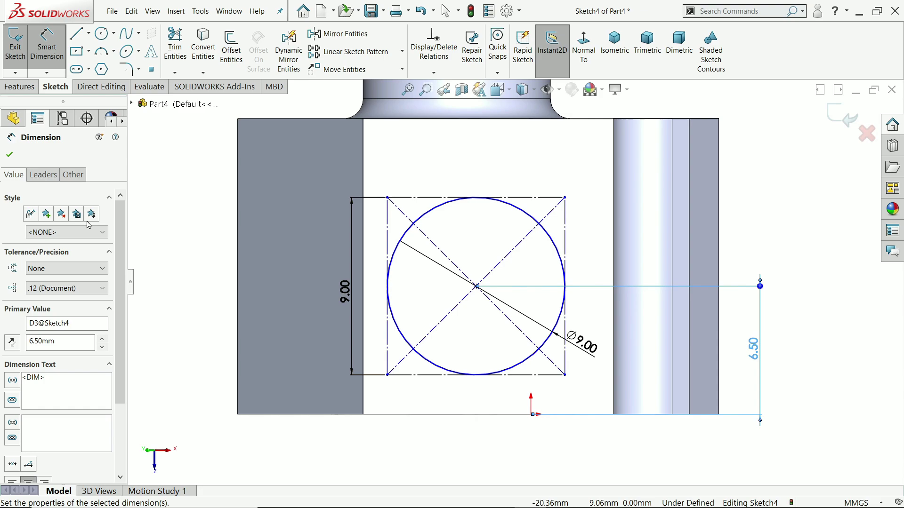
{"action": "left_click", "coordinate": [10, 155]}
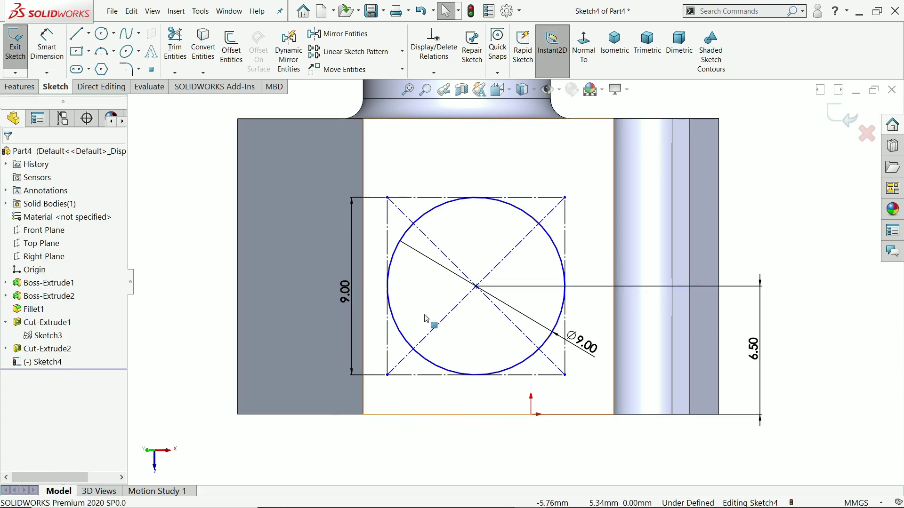
Select the part's bottom edge and open its options, then dismiss them.
{"action": "scroll", "coordinate": [497, 409], "scroll_direction": "down", "scroll_amount": 2}
{"action": "left_click", "coordinate": [489, 404]}
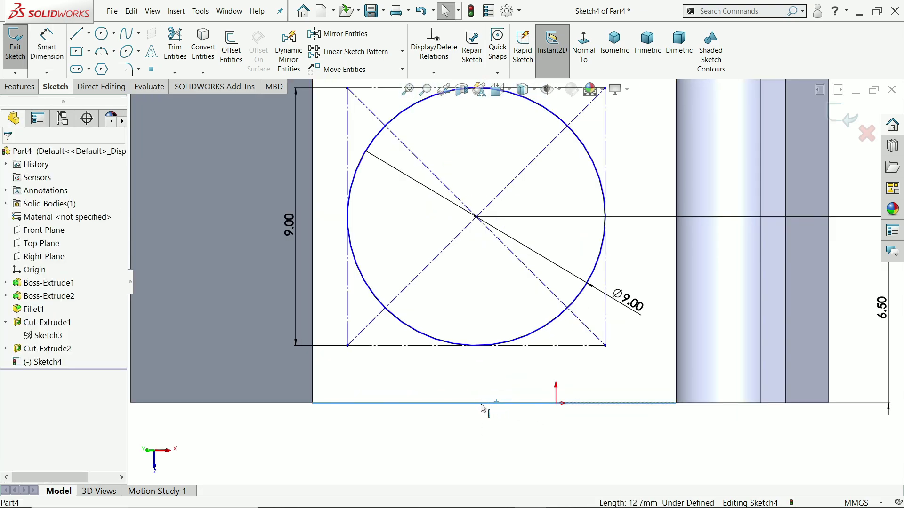
{"action": "right_click", "coordinate": [487, 410]}
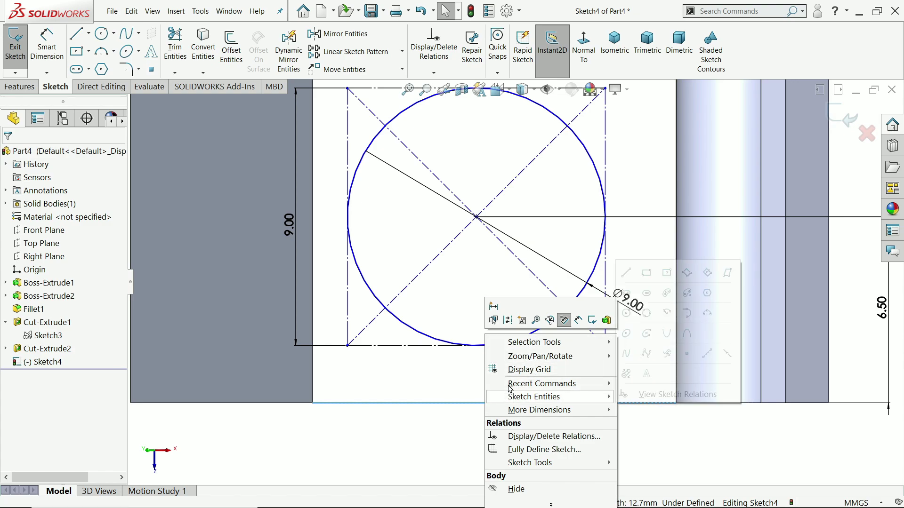
{"action": "mouse_move", "coordinate": [531, 349]}
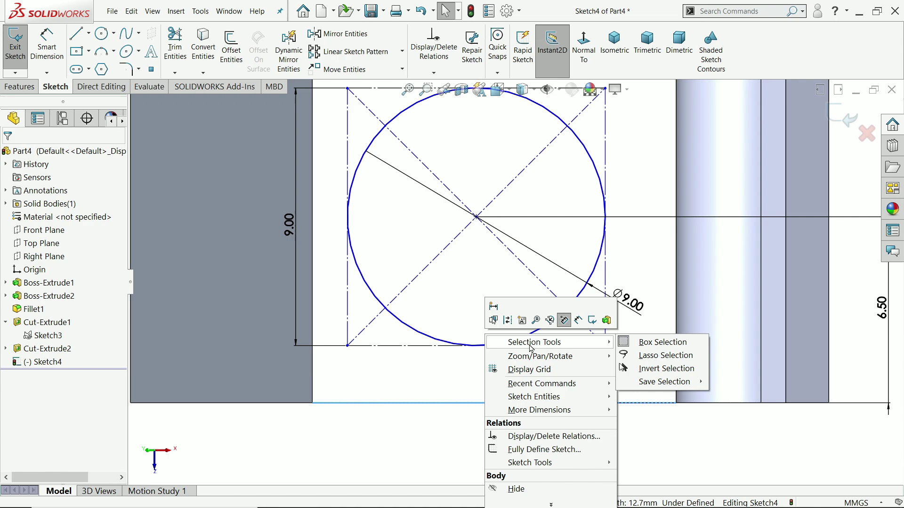
{"action": "left_click", "coordinate": [455, 429]}
{"action": "key", "text": "f"}
{"action": "scroll", "coordinate": [511, 321], "scroll_direction": "down", "scroll_amount": 3}
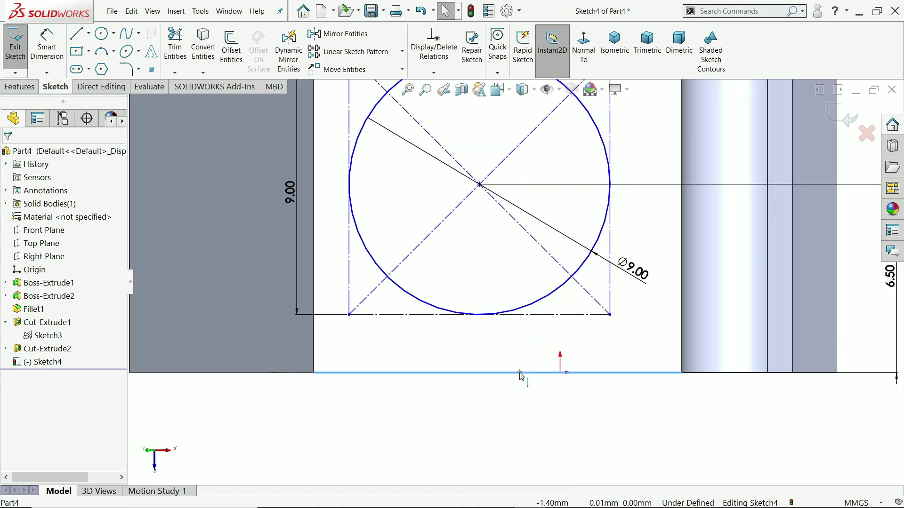
Make the circle centre vertical with the bottom edge's midpoint.
{"action": "right_click", "coordinate": [522, 375]}
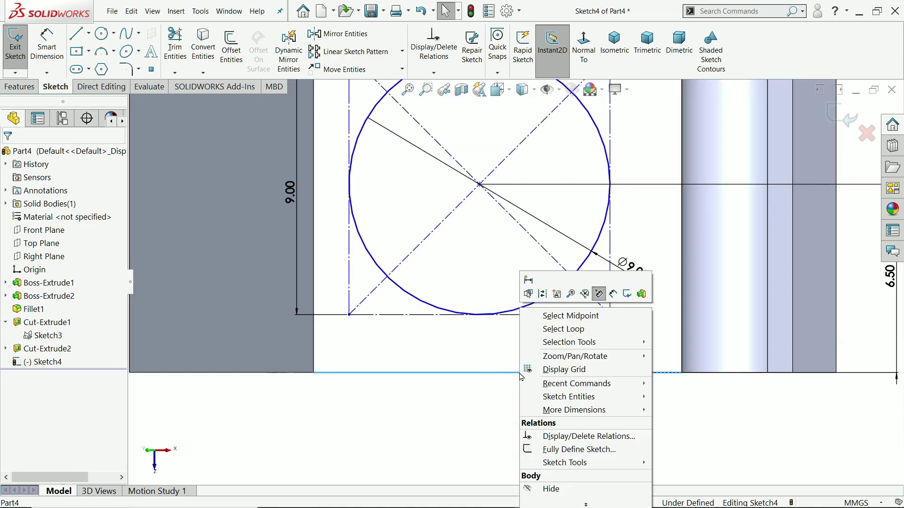
{"action": "left_click", "coordinate": [586, 320]}
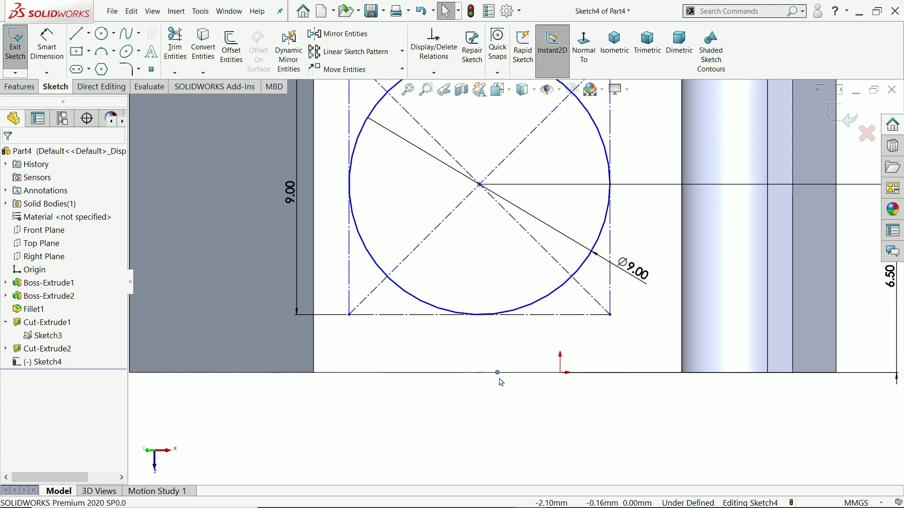
{"action": "left_click", "coordinate": [479, 185], "text": "ctrl"}
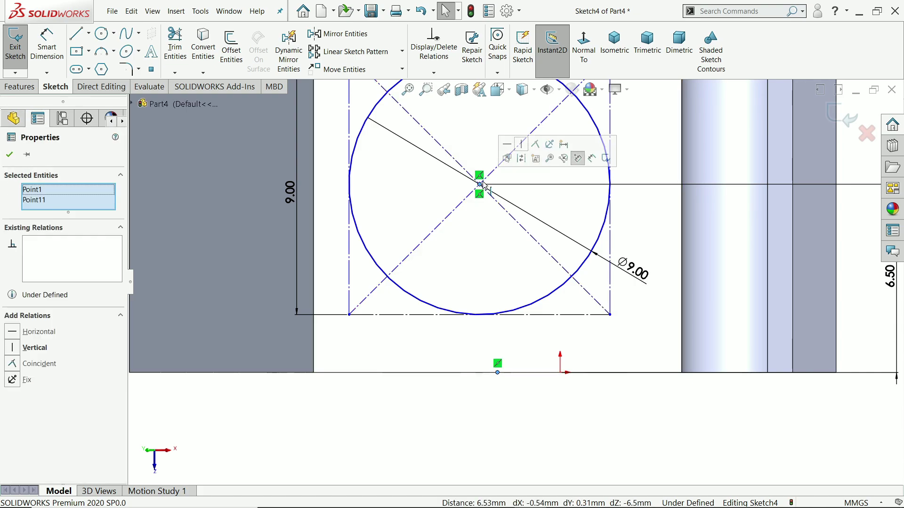
{"action": "left_click", "coordinate": [523, 155]}
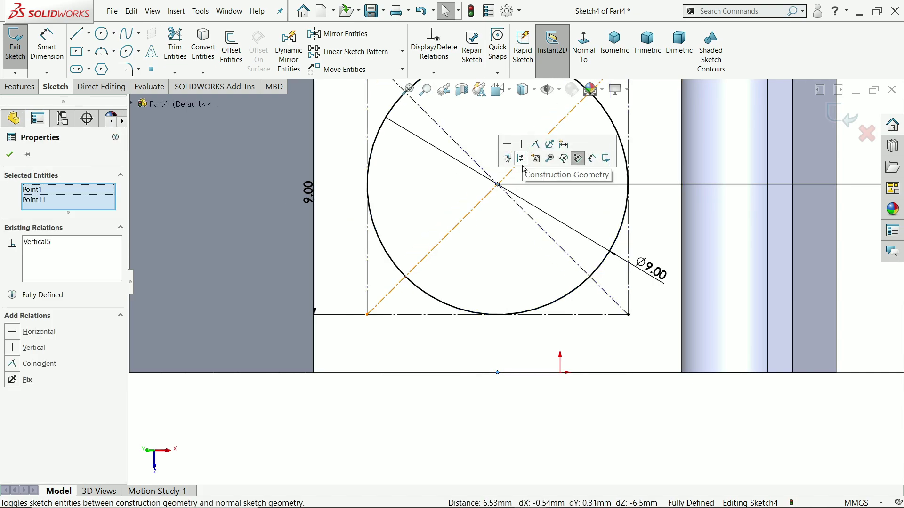
{"action": "left_click", "coordinate": [440, 412]}
{"action": "scroll", "coordinate": [452, 398], "scroll_direction": "up", "scroll_amount": 3}
{"action": "scroll", "coordinate": [489, 318], "scroll_direction": "down", "scroll_amount": 2}
{"action": "scroll", "coordinate": [545, 234], "scroll_direction": "down", "scroll_amount": 2}
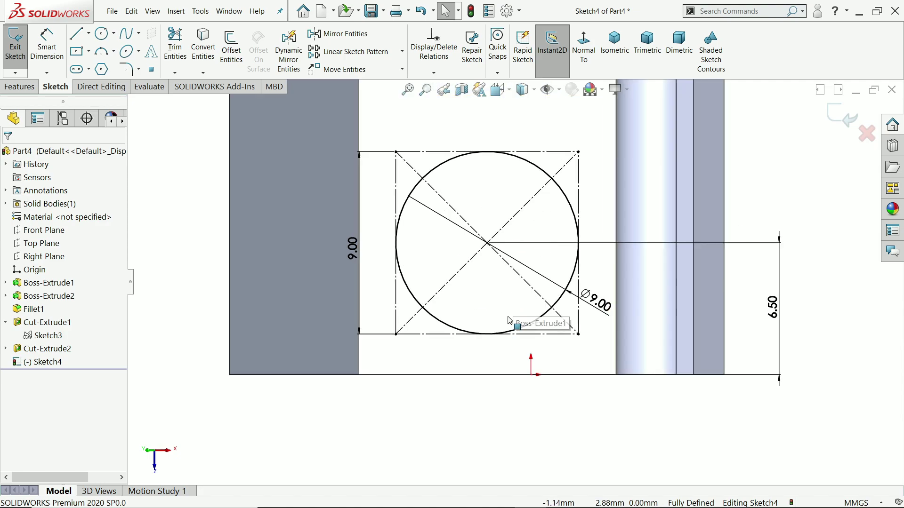
Cut the Ø9 circle Up To Next into the large bore as Cut-Extrude3.
{"action": "key", "text": "ctrl+shift+z"}
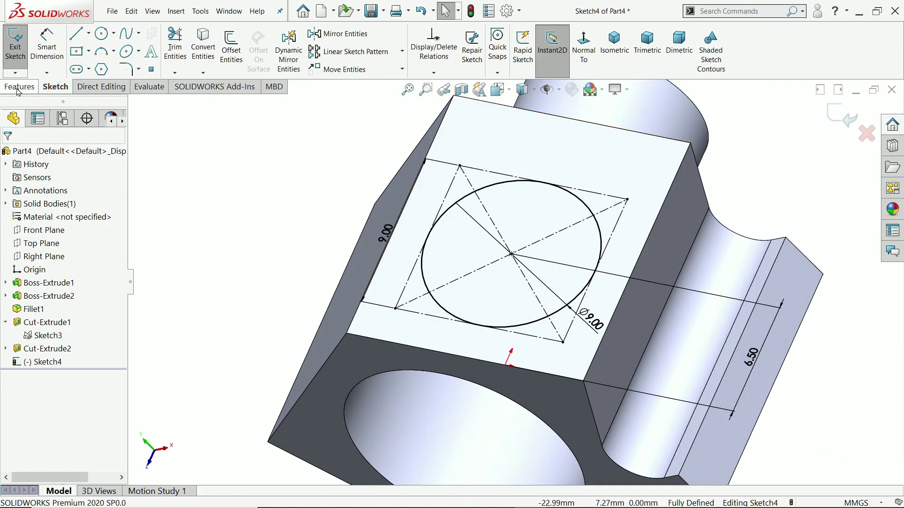
{"action": "left_click", "coordinate": [18, 88]}
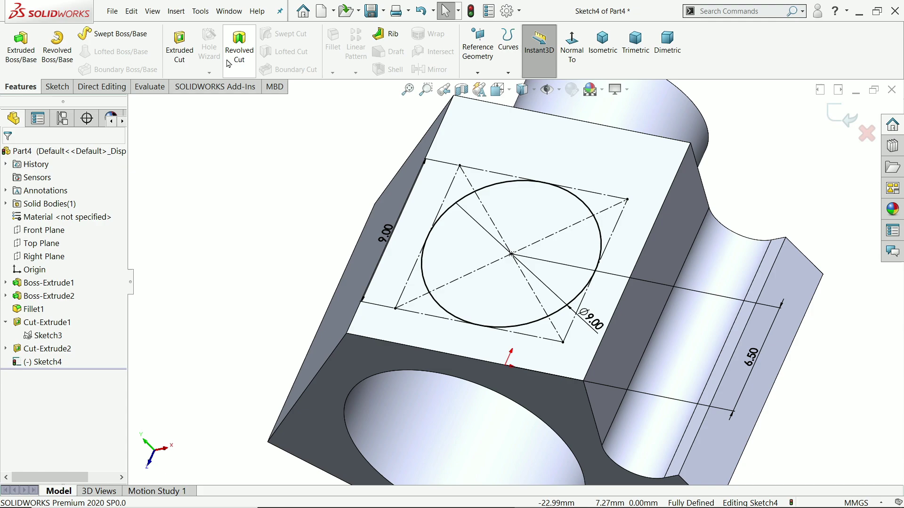
{"action": "left_click", "coordinate": [179, 49]}
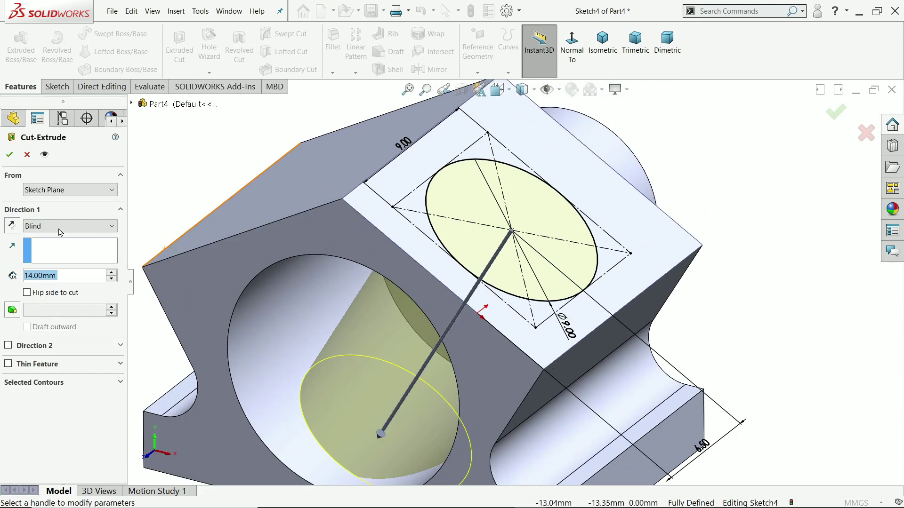
{"action": "left_click", "coordinate": [60, 227]}
{"action": "left_click", "coordinate": [57, 267]}
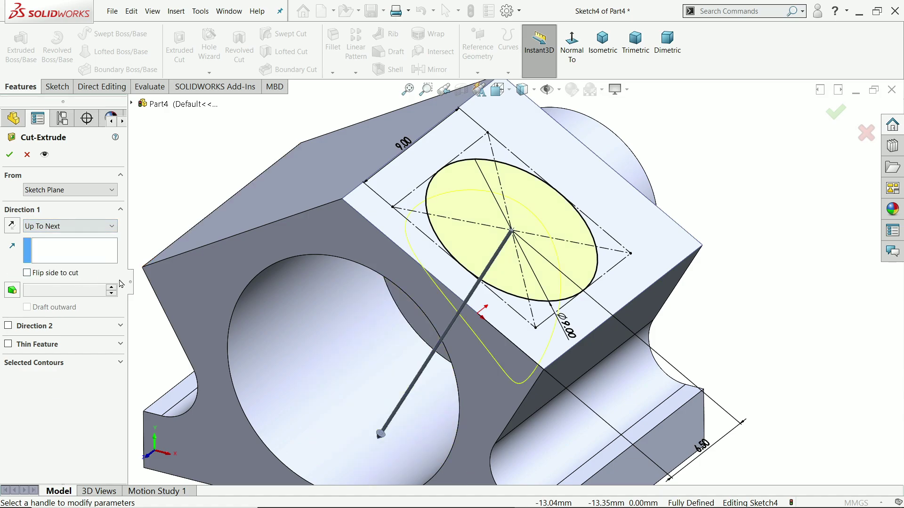
{"action": "middle_click_drag", "start_coordinate": [321, 316], "coordinate": [383, 226]}
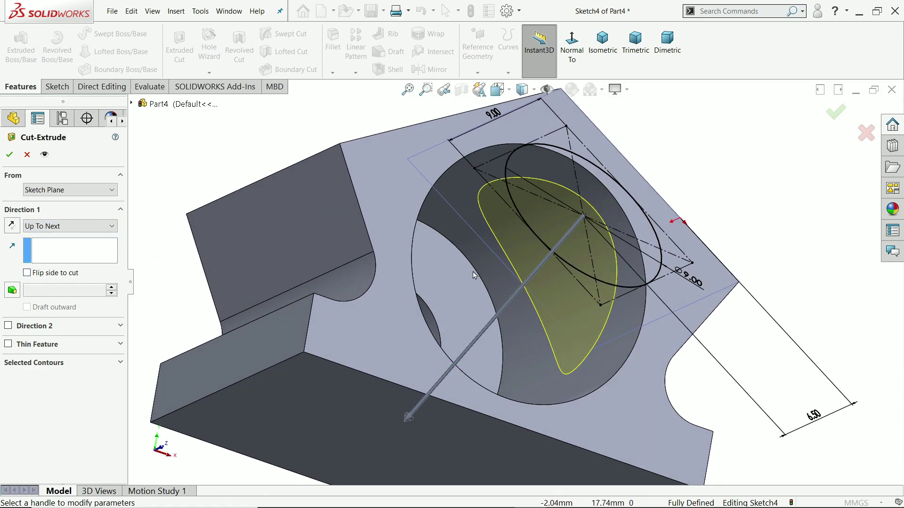
{"action": "left_click", "coordinate": [9, 155]}
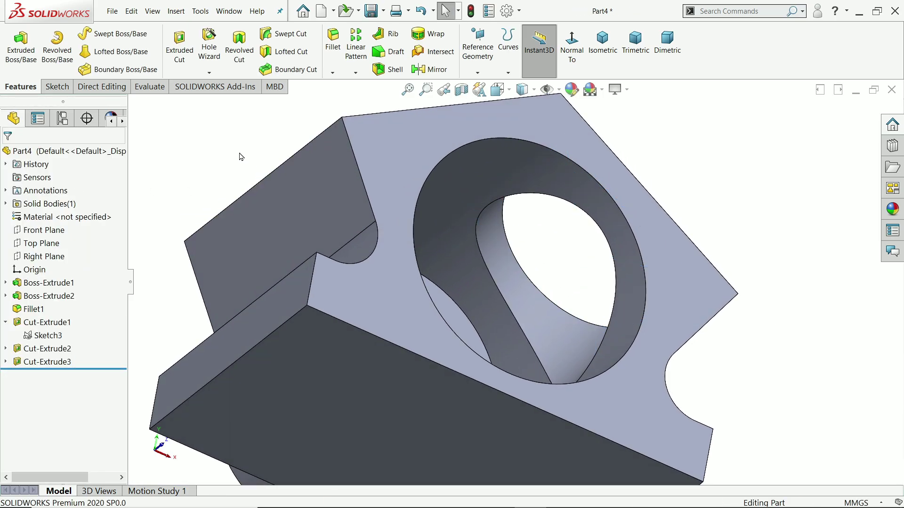
Expand Cut-Extrude3 and select Sketch4 to show its circle.
{"action": "mouse_move", "coordinate": [234, 150]}
{"action": "middle_mouse_down"}
{"action": "mouse_move", "coordinate": [248, 165]}
{"action": "mouse_move", "coordinate": [149, 295]}
{"action": "mouse_move", "coordinate": [158, 301]}
{"action": "middle_mouse_up"}
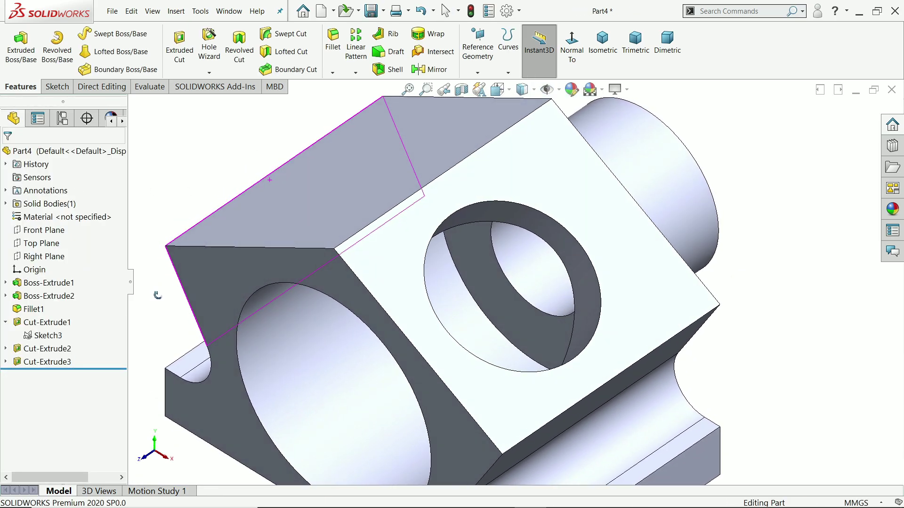
{"action": "left_click", "coordinate": [6, 363]}
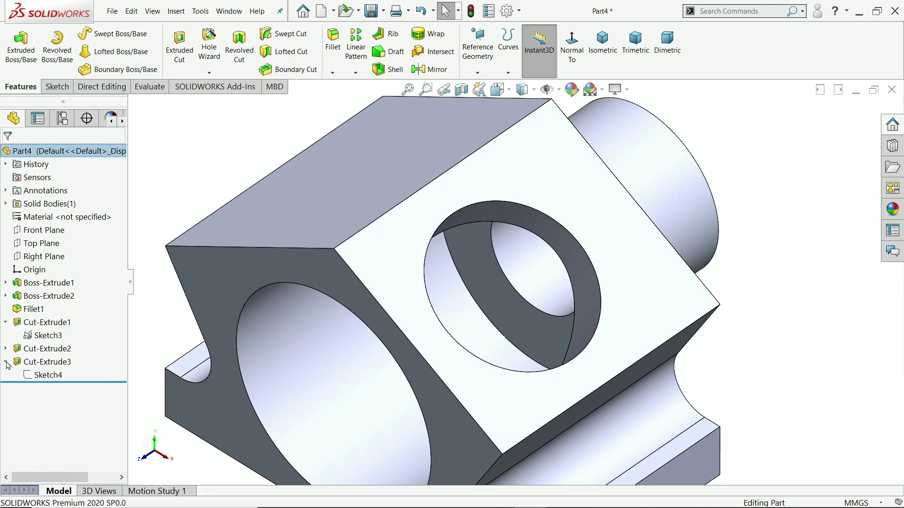
{"action": "left_click", "coordinate": [40, 374]}
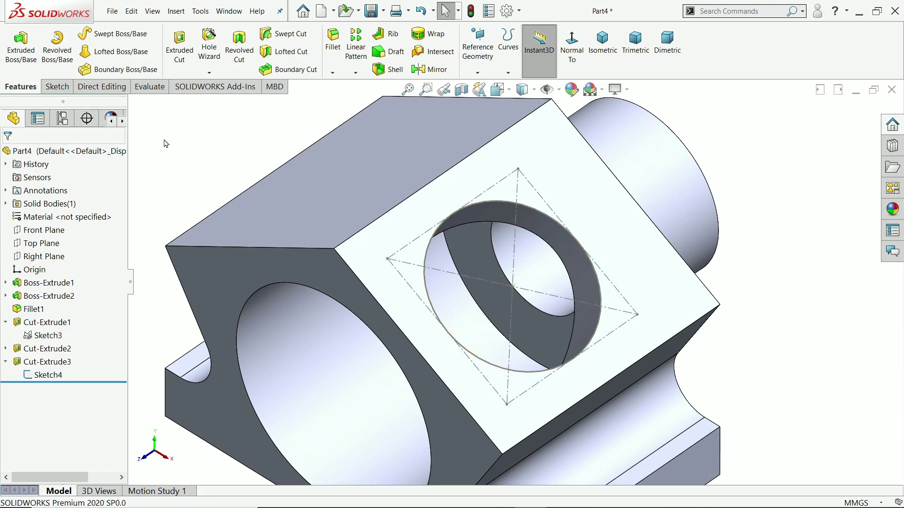
Set up a Hole Wizard ANSI Metric M2x0.4 bottoming tapped hole, 2 mm deep with 2 mm thread.
{"action": "left_click", "coordinate": [210, 51]}
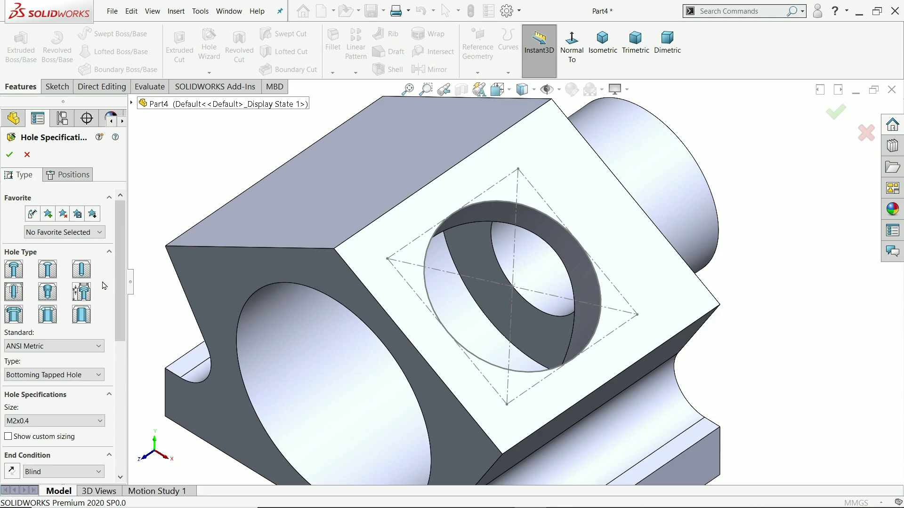
{"action": "left_click_drag", "start_coordinate": [118, 294], "coordinate": [118, 326]}
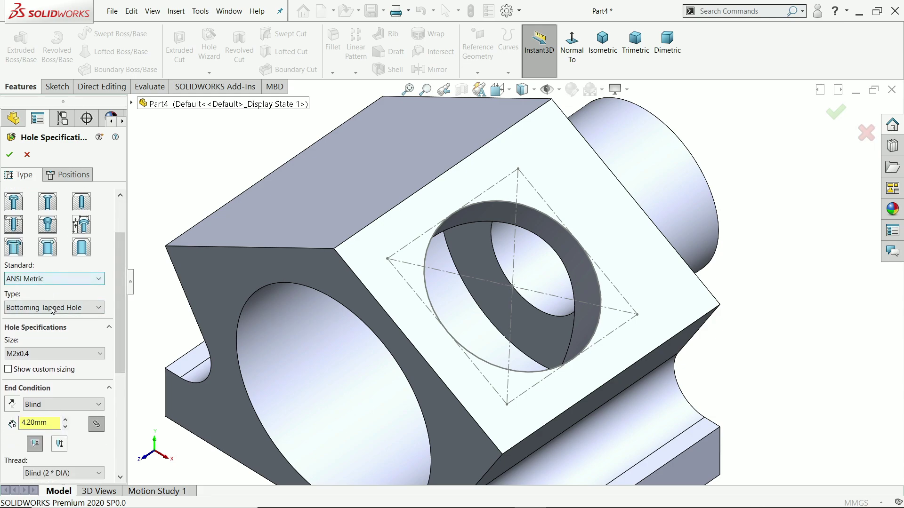
{"action": "left_click", "coordinate": [52, 308]}
{"action": "left_click", "coordinate": [52, 308]}
{"action": "left_click", "coordinate": [27, 356]}
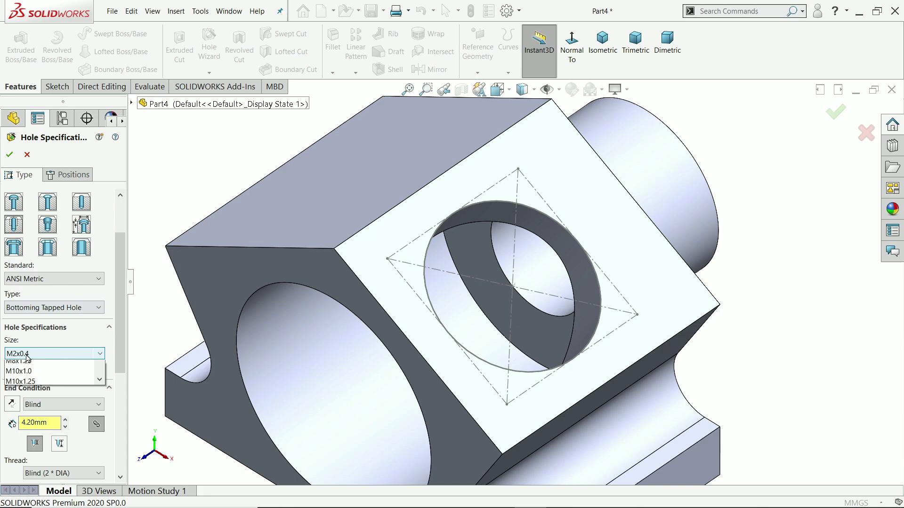
{"action": "left_click", "coordinate": [27, 358]}
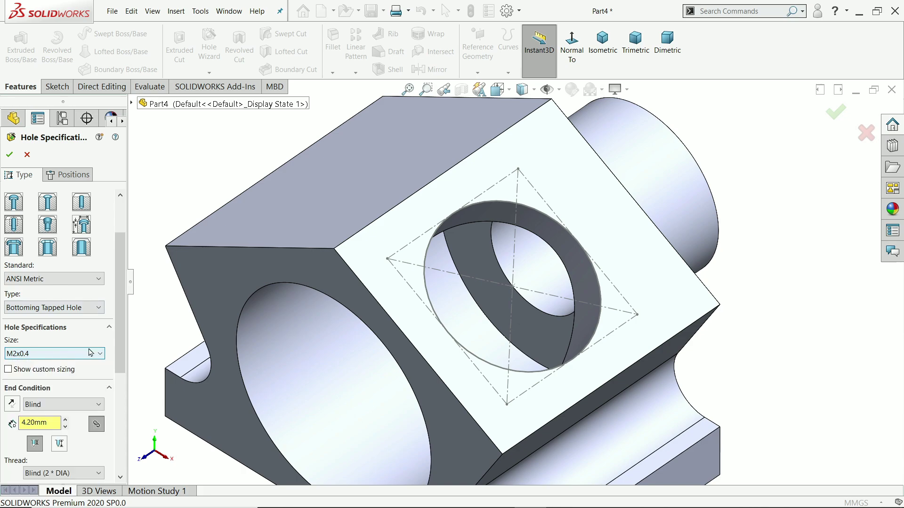
{"action": "scroll", "coordinate": [110, 399], "scroll_direction": "down", "scroll_amount": 3}
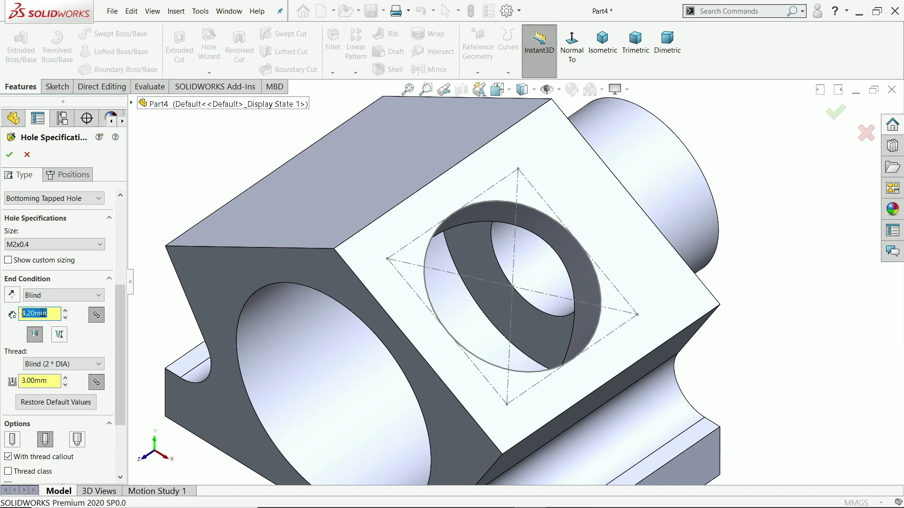
{"action": "type", "text": "2"}
{"action": "key", "text": "Return"}
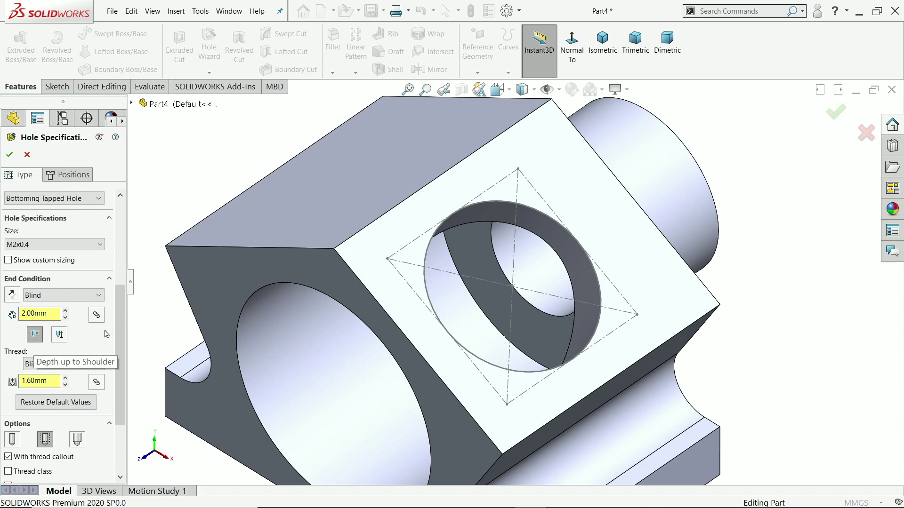
{"action": "scroll", "coordinate": [39, 305], "scroll_direction": "down", "scroll_amount": 2}
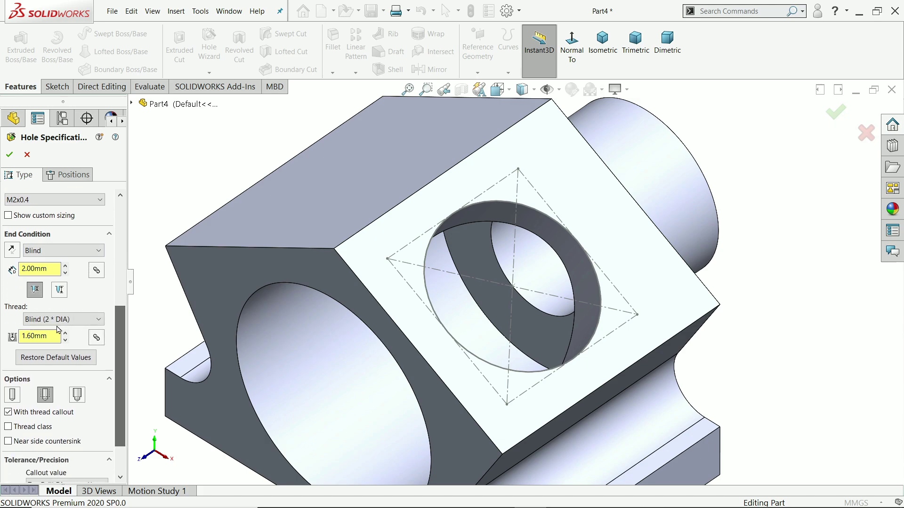
{"action": "left_click", "coordinate": [33, 294]}
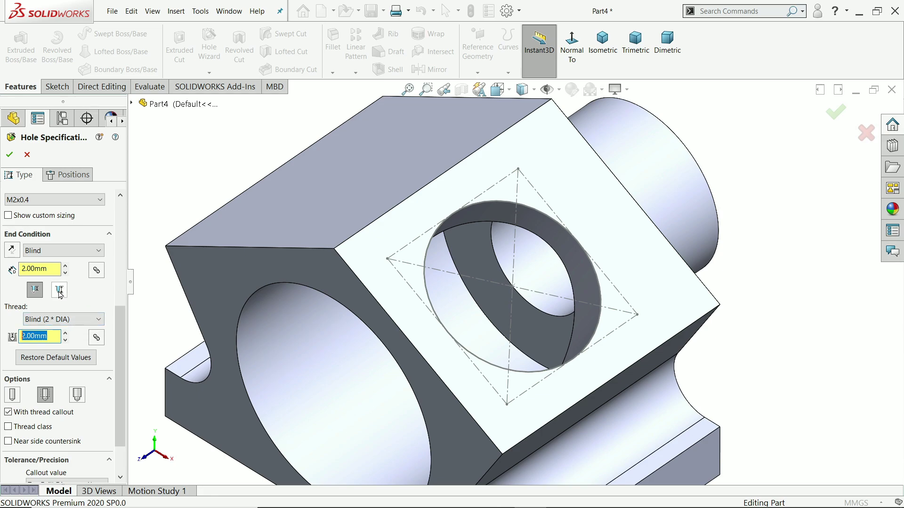
{"action": "scroll", "coordinate": [60, 295], "scroll_direction": "down", "scroll_amount": 3}
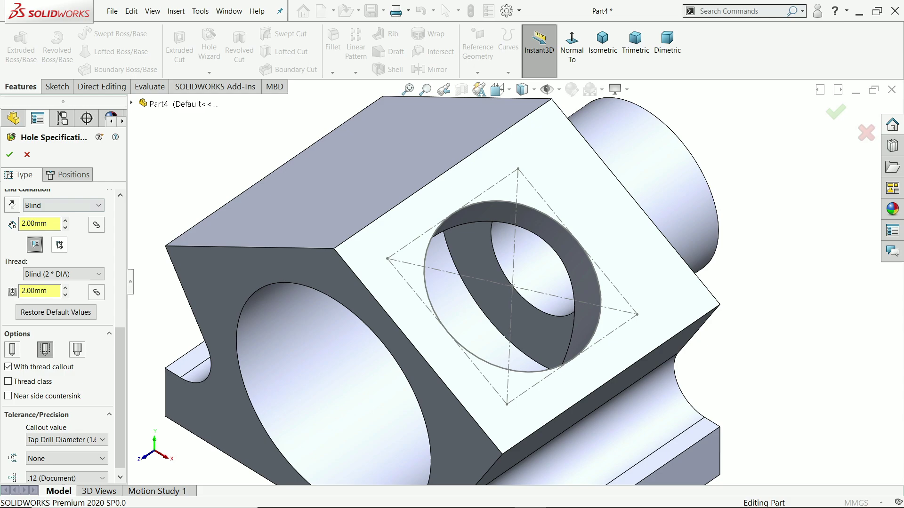
On the Positions tab, select the square face to hold the hole points.
{"action": "left_click", "coordinate": [74, 175]}
{"action": "left_click", "coordinate": [358, 241]}
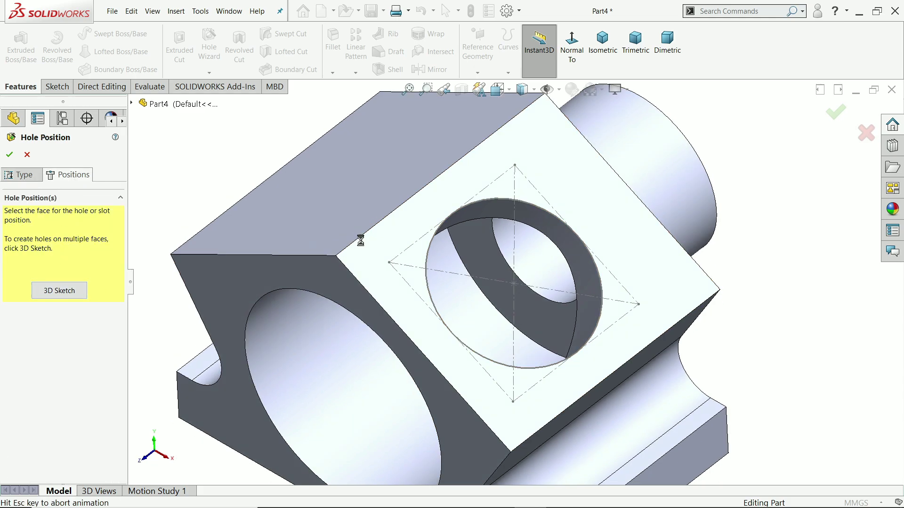
{"action": "middle_click", "coordinate": [549, 419]}
{"action": "scroll", "coordinate": [490, 256], "scroll_direction": "down", "scroll_amount": 2}
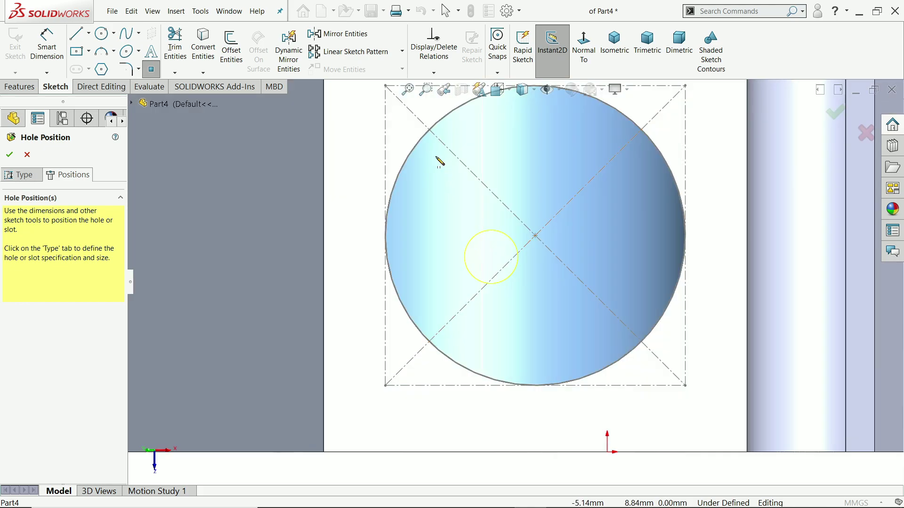
{"action": "scroll", "coordinate": [433, 202], "scroll_direction": "up", "scroll_amount": 3}
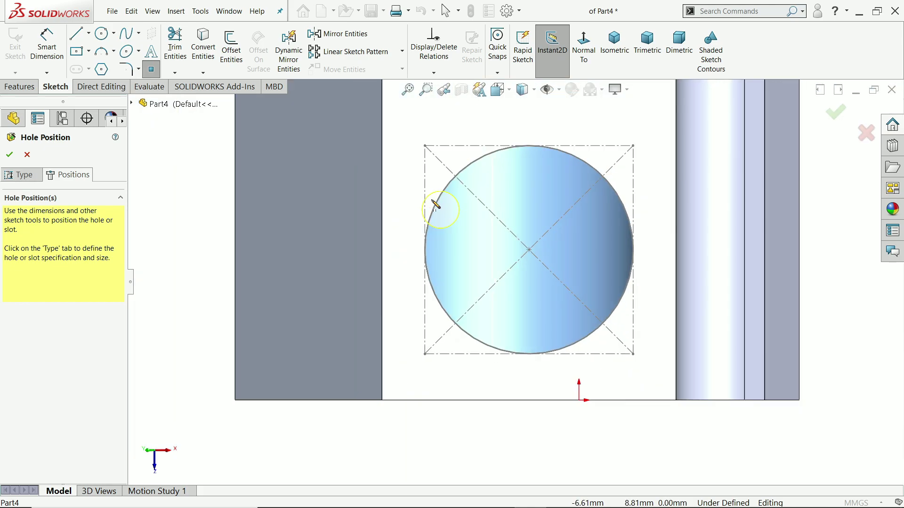
Place hole points at the remaining corners of the 9 mm construction square and recheck the hole type.
{"action": "left_click", "coordinate": [425, 146]}
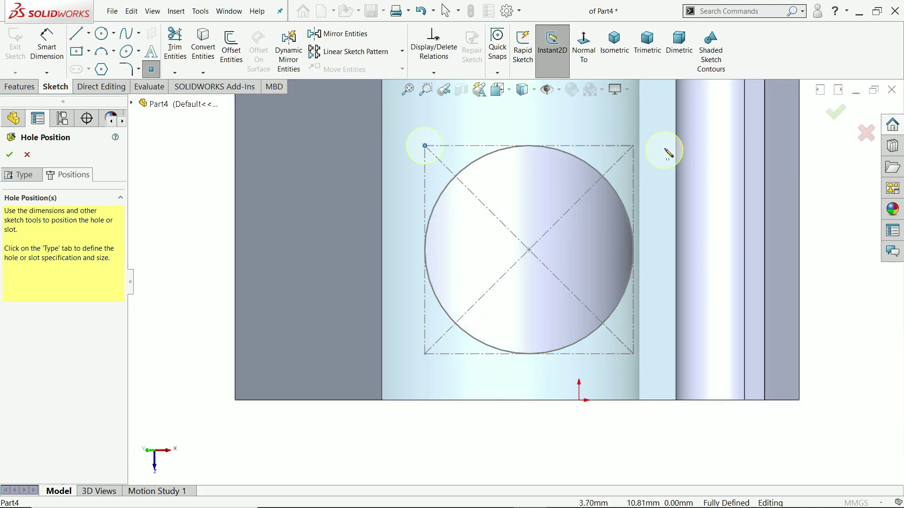
{"action": "left_click", "coordinate": [632, 355]}
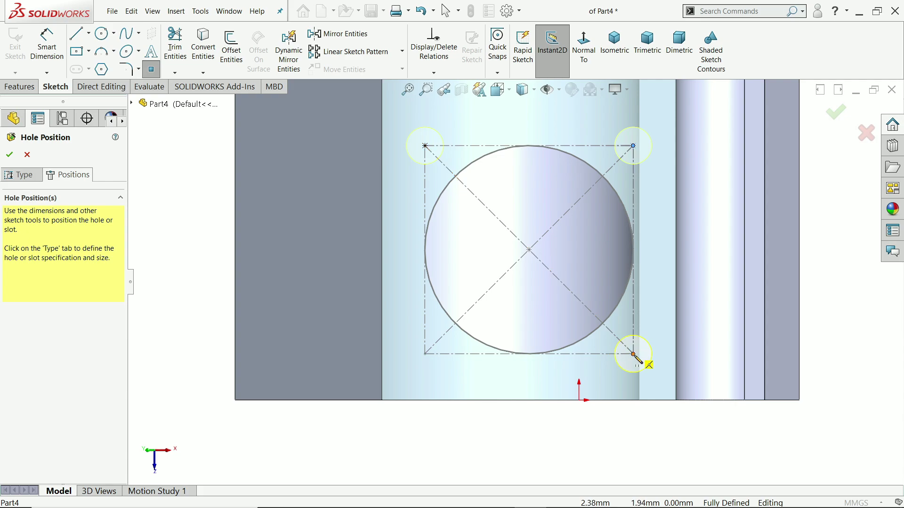
{"action": "left_click", "coordinate": [425, 355]}
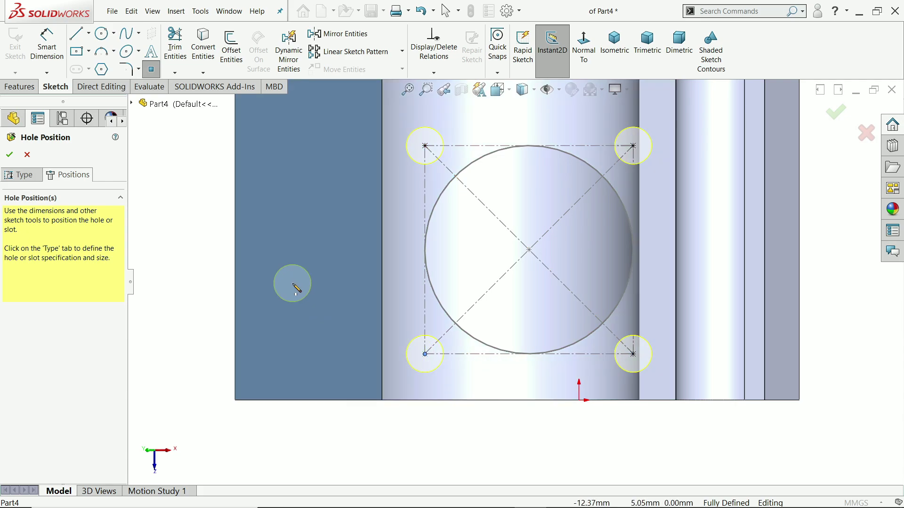
{"action": "key", "text": "Escape"}
{"action": "middle_click_drag", "start_coordinate": [456, 384], "coordinate": [532, 321]}
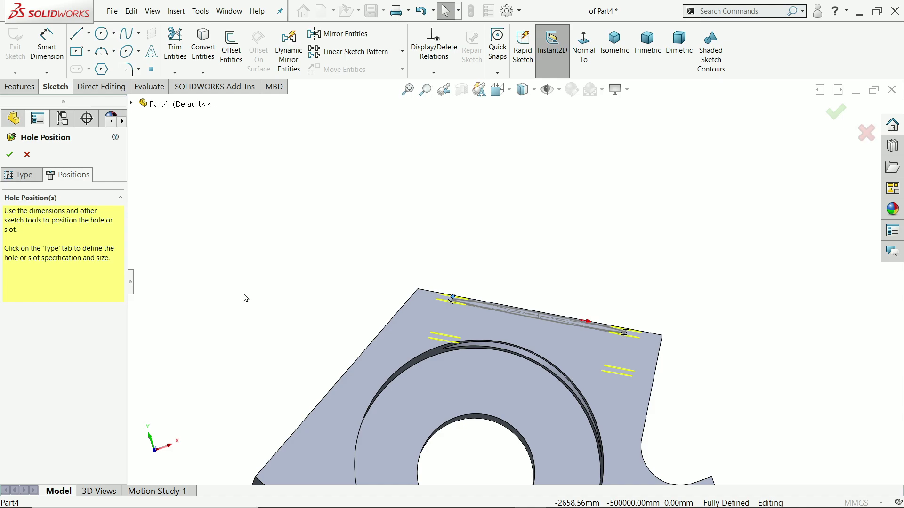
{"action": "left_click", "coordinate": [25, 176]}
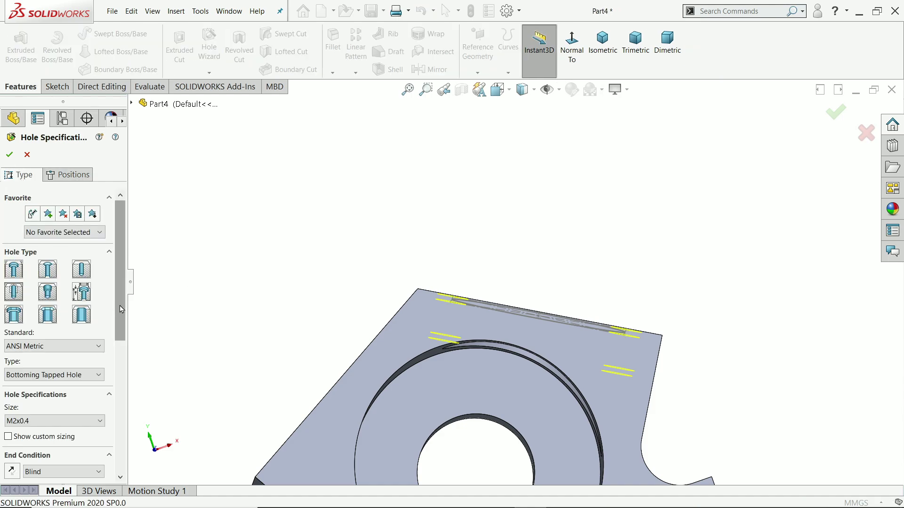
{"action": "left_click_drag", "start_coordinate": [121, 309], "coordinate": [117, 255]}
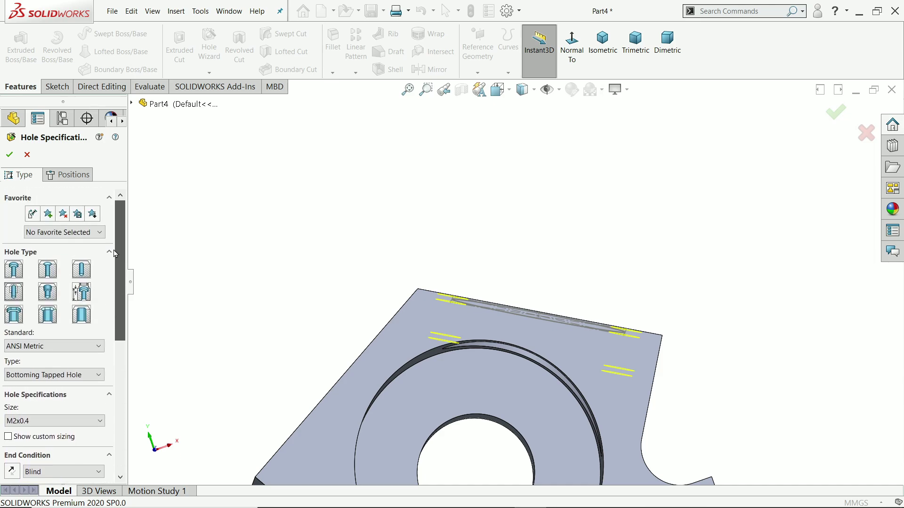
Create the M2x0.4 tapped hole feature at the four square corners.
{"action": "left_click", "coordinate": [9, 156]}
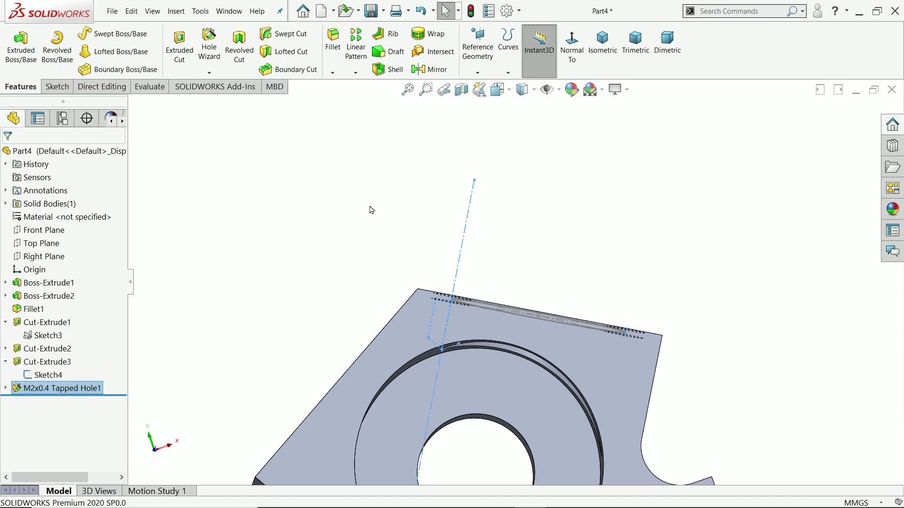
{"action": "middle_click_drag", "start_coordinate": [372, 210], "coordinate": [475, 271]}
{"action": "scroll", "coordinate": [476, 271], "scroll_direction": "down", "scroll_amount": 5}
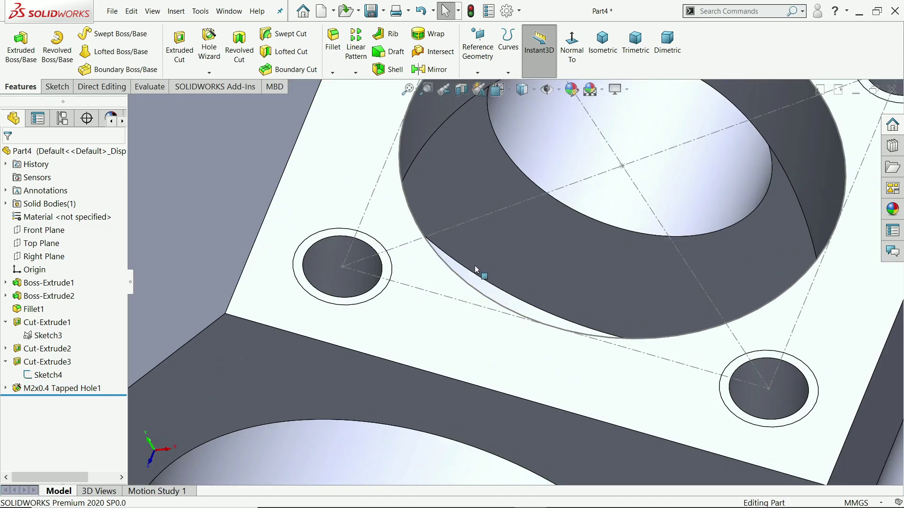
{"action": "scroll", "coordinate": [475, 270], "scroll_direction": "up", "scroll_amount": 5}
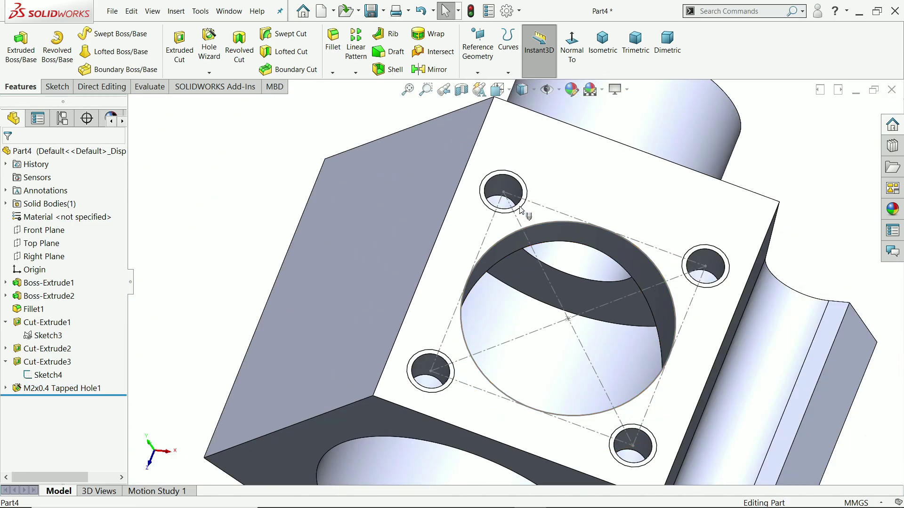
Enable cosmetic thread display under Document Properties > Detailing.
{"action": "left_click", "coordinate": [507, 11]}
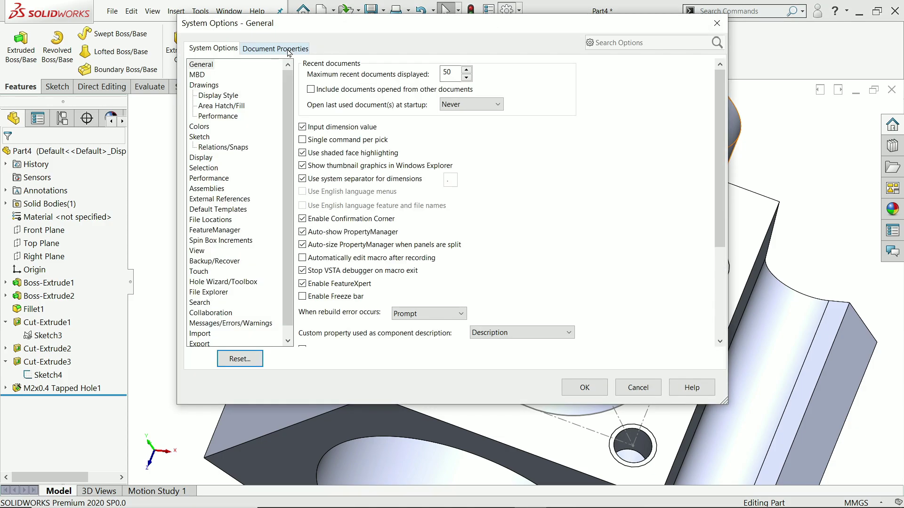
{"action": "left_click", "coordinate": [289, 51]}
{"action": "left_click", "coordinate": [204, 127]}
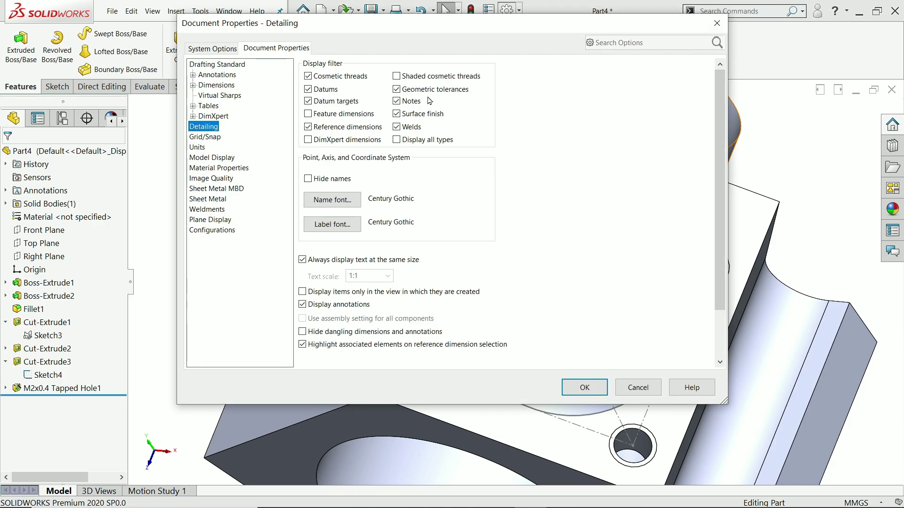
{"action": "left_click", "coordinate": [584, 392]}
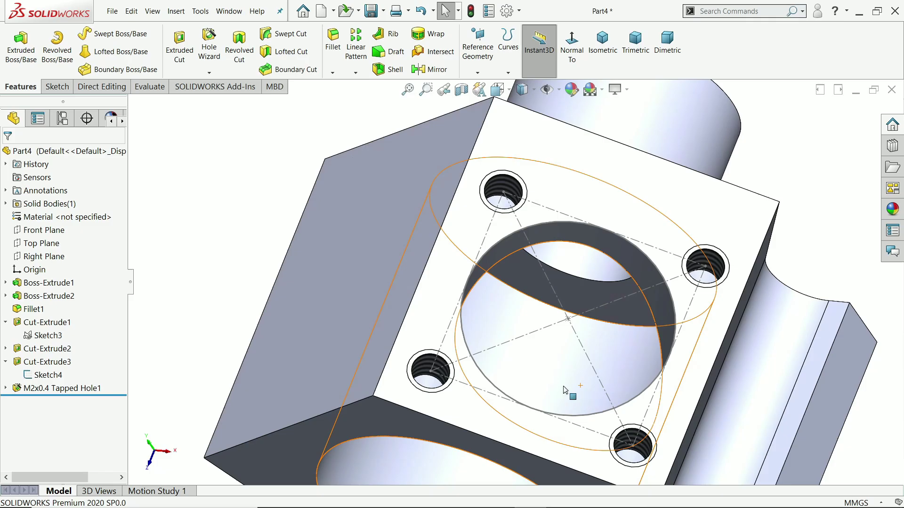
{"action": "scroll", "coordinate": [425, 405], "scroll_direction": "down", "scroll_amount": 5}
{"action": "middle_click_drag", "start_coordinate": [425, 412], "coordinate": [445, 376]}
{"action": "left_click", "coordinate": [445, 376]}
{"action": "scroll", "coordinate": [445, 376], "scroll_direction": "up", "scroll_amount": 5}
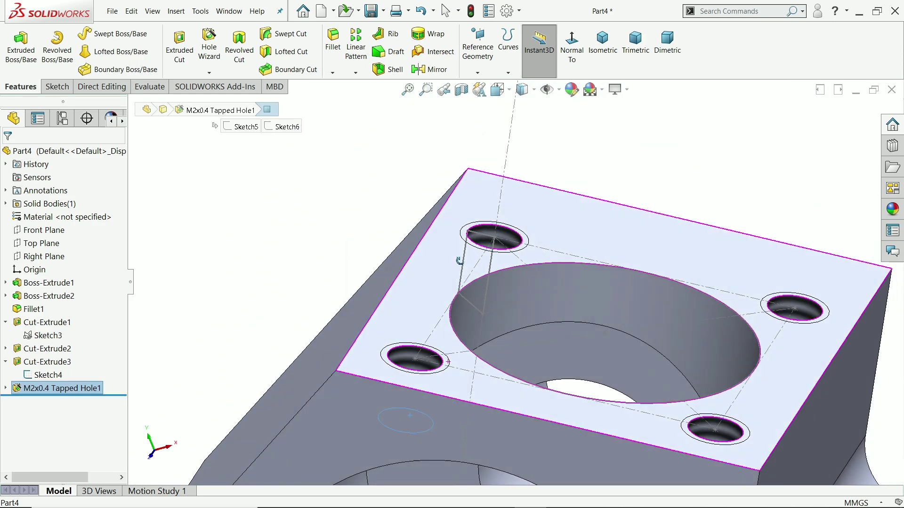
{"action": "middle_click_drag", "start_coordinate": [460, 256], "coordinate": [472, 315]}
{"action": "scroll", "coordinate": [456, 303], "scroll_direction": "up", "scroll_amount": 8}
{"action": "left_click", "coordinate": [414, 267]}
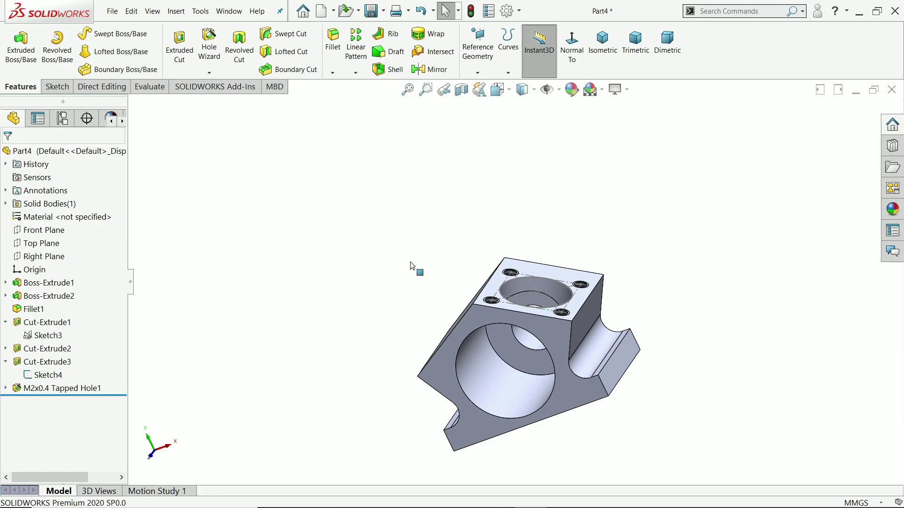
{"action": "mouse_move", "coordinate": [414, 266]}
{"action": "middle_mouse_down"}
{"action": "mouse_move", "coordinate": [448, 284]}
{"action": "mouse_move", "coordinate": [434, 298]}
{"action": "mouse_move", "coordinate": [473, 306]}
{"action": "middle_mouse_up"}
{"action": "left_click", "coordinate": [518, 301]}
Sketch a 9 × 9 construction square on the side face.
{"action": "left_click", "coordinate": [555, 288]}
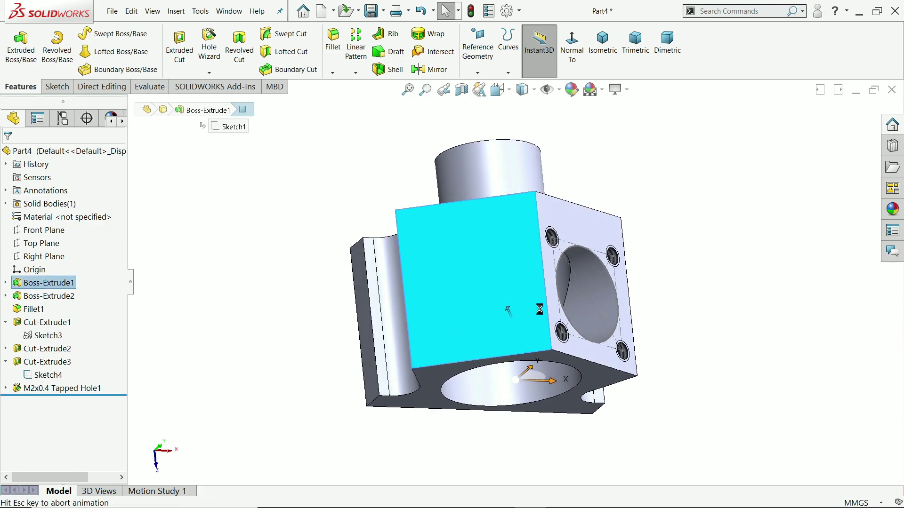
{"action": "left_click", "coordinate": [77, 52]}
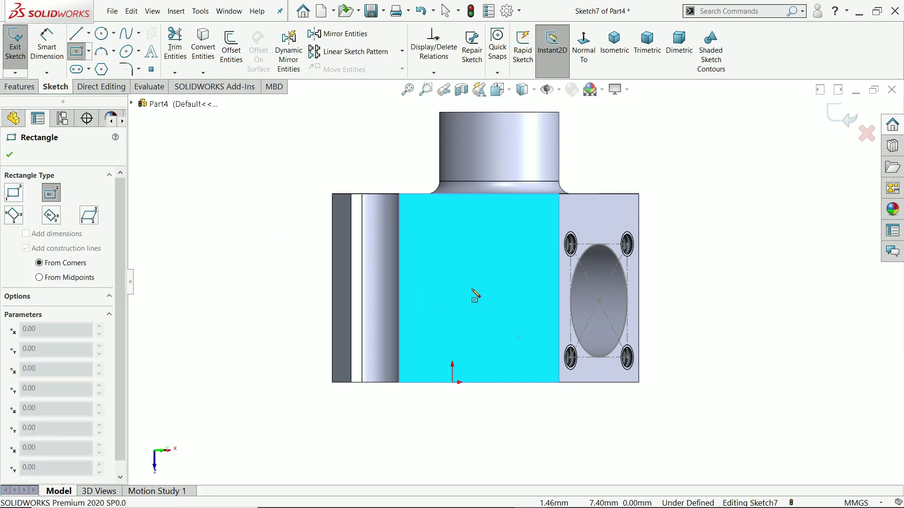
{"action": "left_click", "coordinate": [479, 278]}
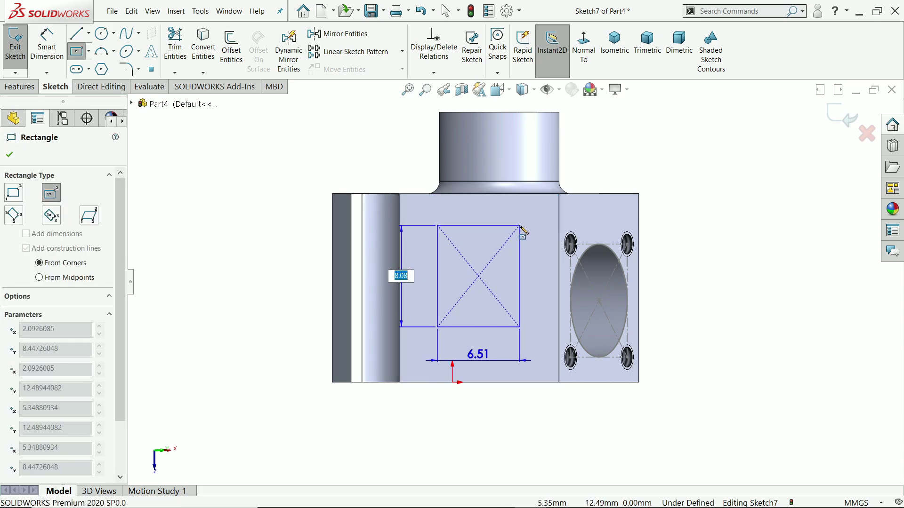
{"action": "type", "text": "9"}
{"action": "key", "text": "Tab"}
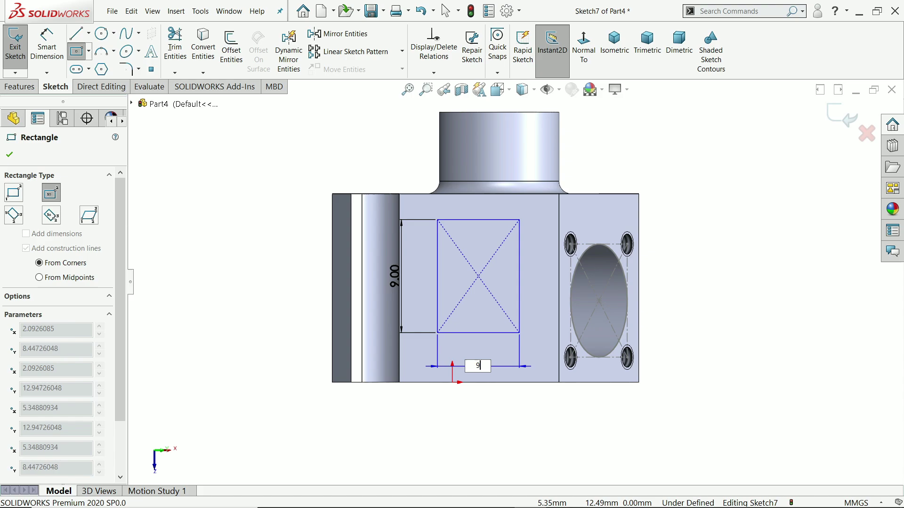
{"action": "key", "text": "Return"}
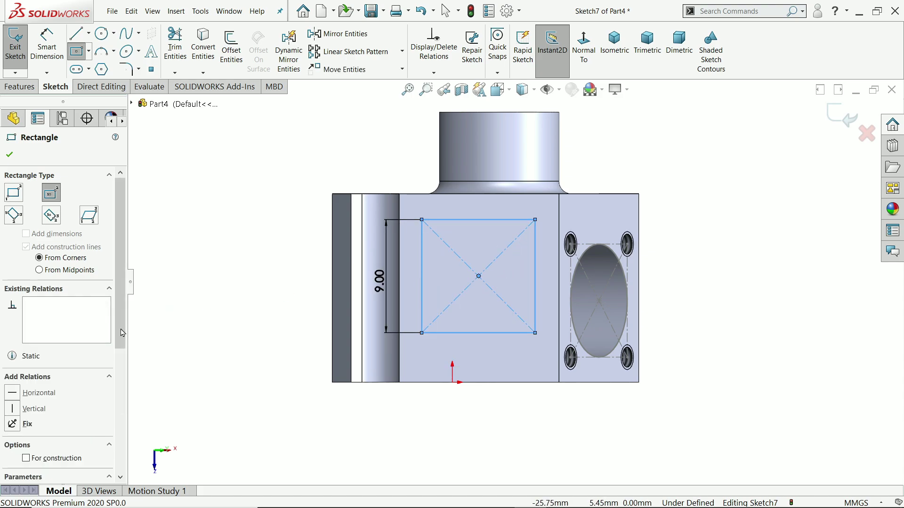
{"action": "scroll", "coordinate": [122, 333], "scroll_direction": "down", "scroll_amount": 3}
{"action": "left_click", "coordinate": [28, 322]}
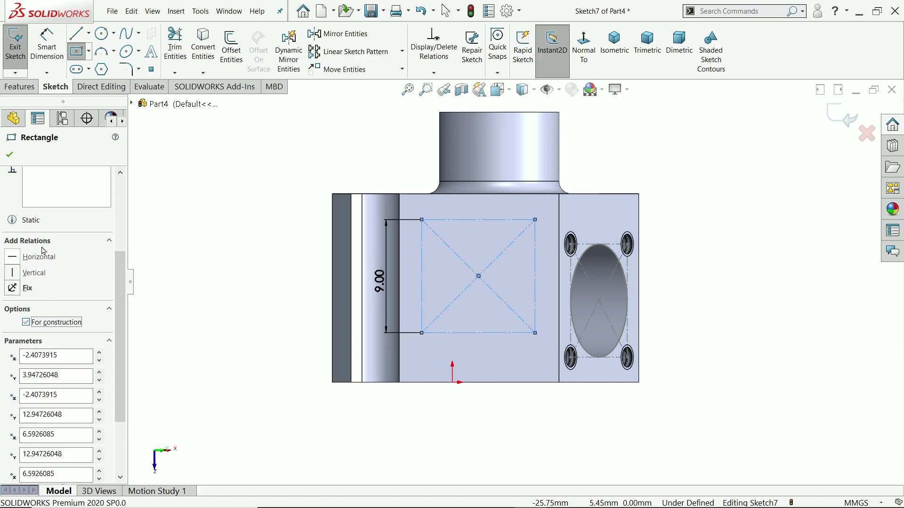
{"action": "left_click", "coordinate": [10, 155]}
Draw a circle centred in the square, touching its sides.
{"action": "left_click", "coordinate": [105, 40]}
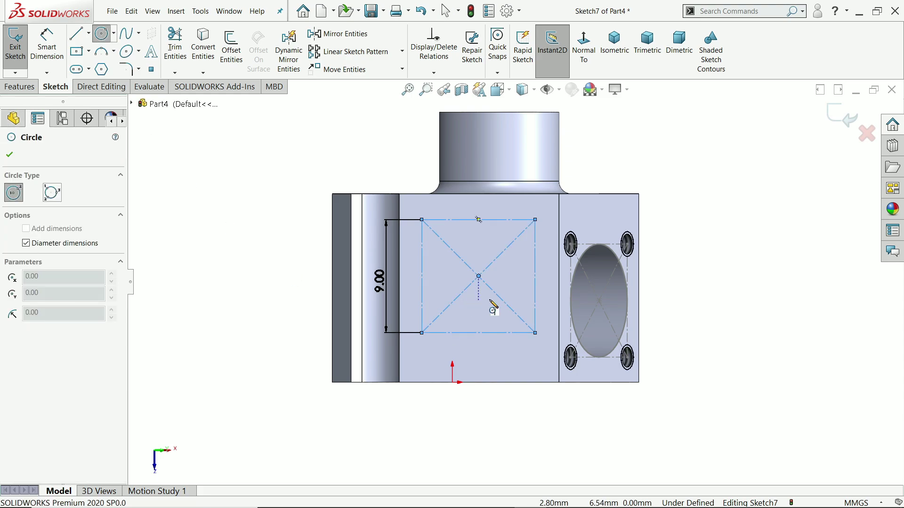
{"action": "scroll", "coordinate": [487, 283], "scroll_direction": "down", "scroll_amount": 3}
{"action": "left_click", "coordinate": [476, 265]}
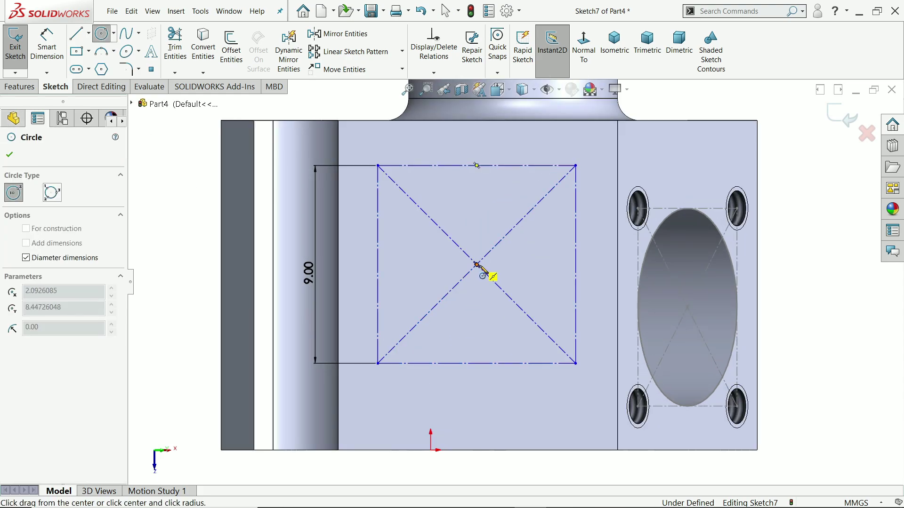
{"action": "left_click", "coordinate": [575, 285]}
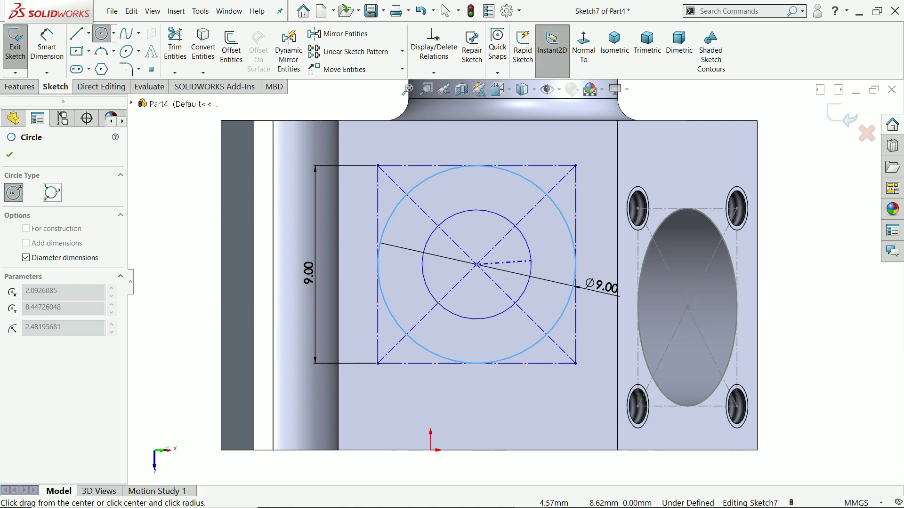
{"action": "key", "text": "Escape"}
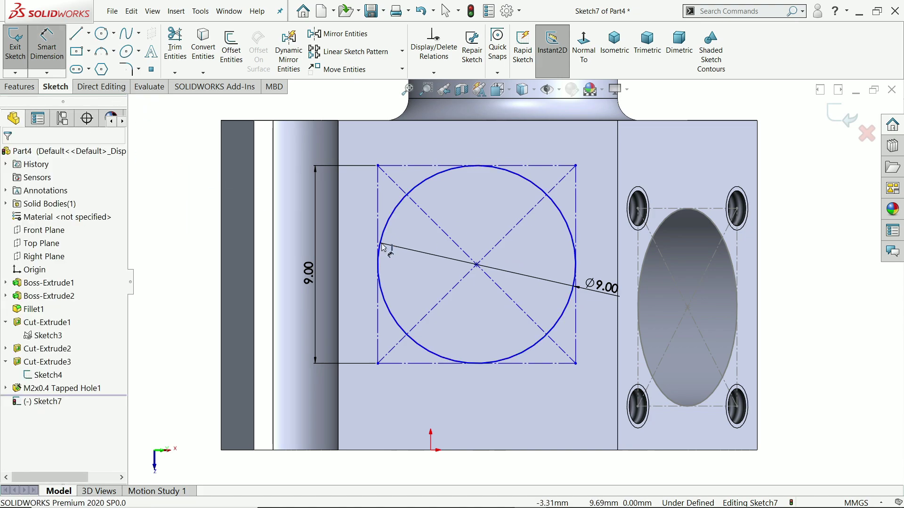
Dimension the circle centre 6.50 below the top edge.
{"action": "left_click", "coordinate": [477, 265]}
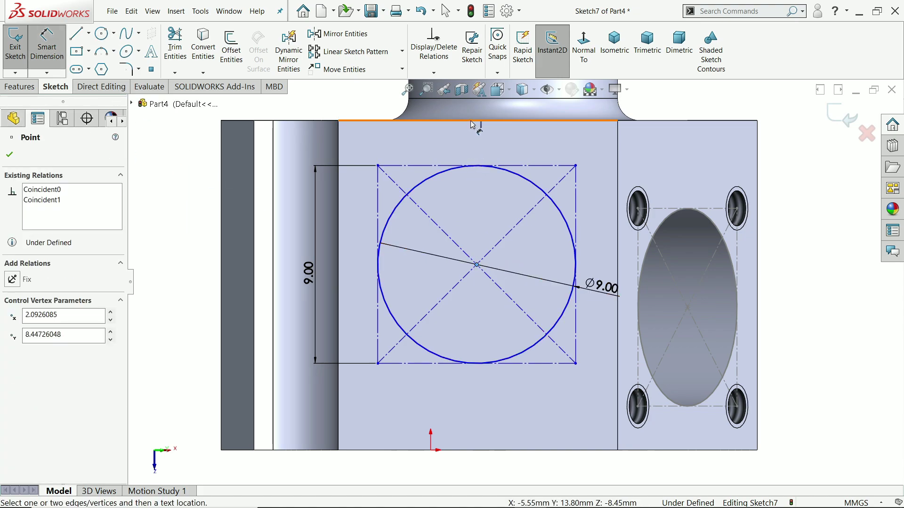
{"action": "left_click", "coordinate": [474, 125]}
{"action": "left_click", "coordinate": [191, 184]}
{"action": "type", "text": "6.5"}
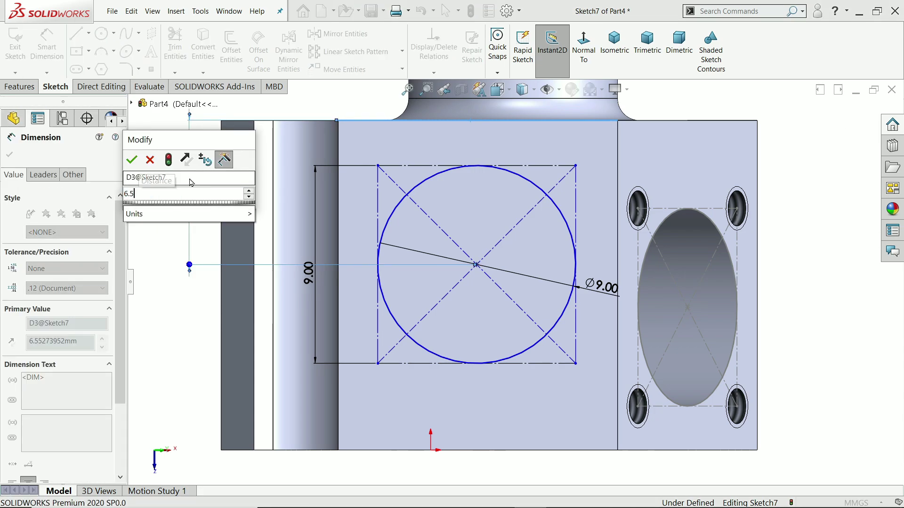
{"action": "key", "text": "Return"}
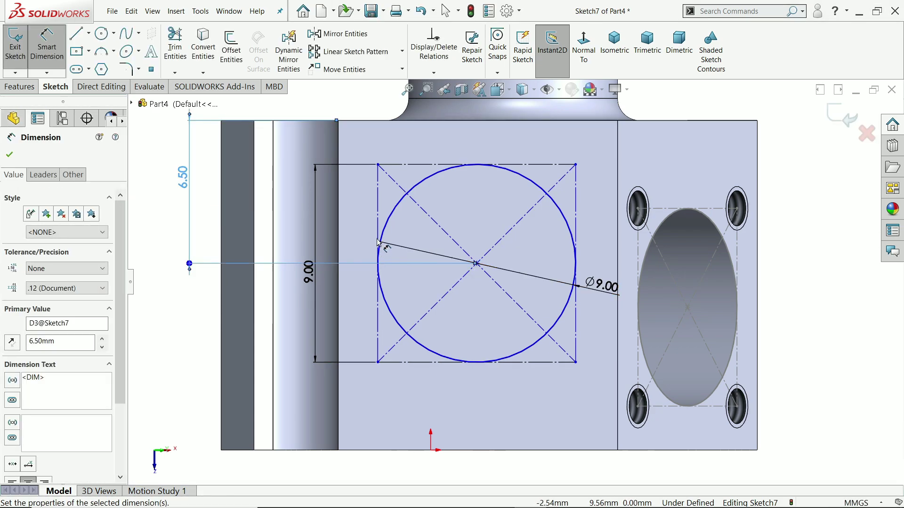
{"action": "left_click", "coordinate": [9, 155]}
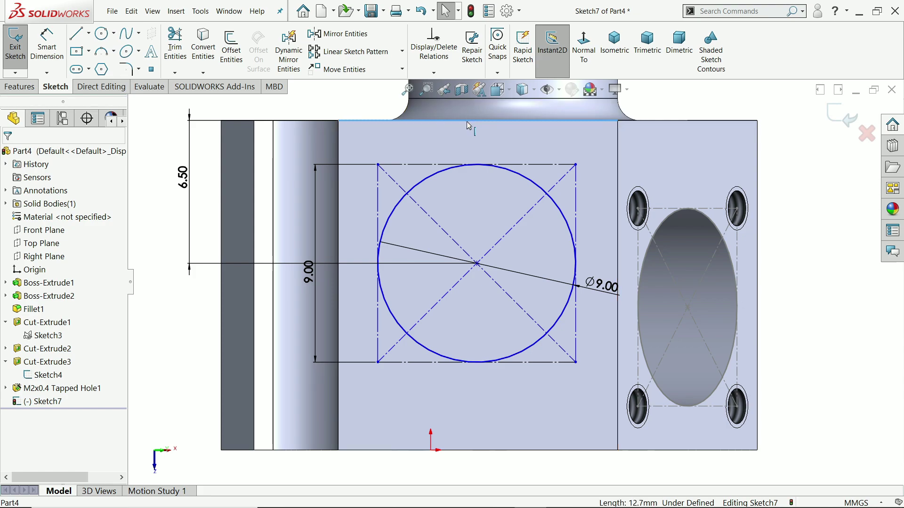
Fully define the circle with a Vertical relation and preview an extruded cut.
{"action": "right_click", "coordinate": [468, 126]}
{"action": "left_click", "coordinate": [504, 143]}
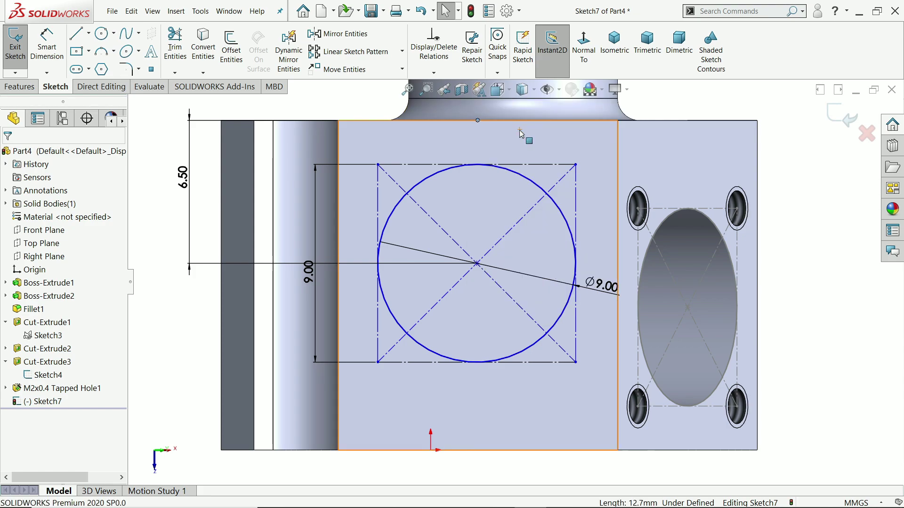
{"action": "left_click", "coordinate": [477, 263]}
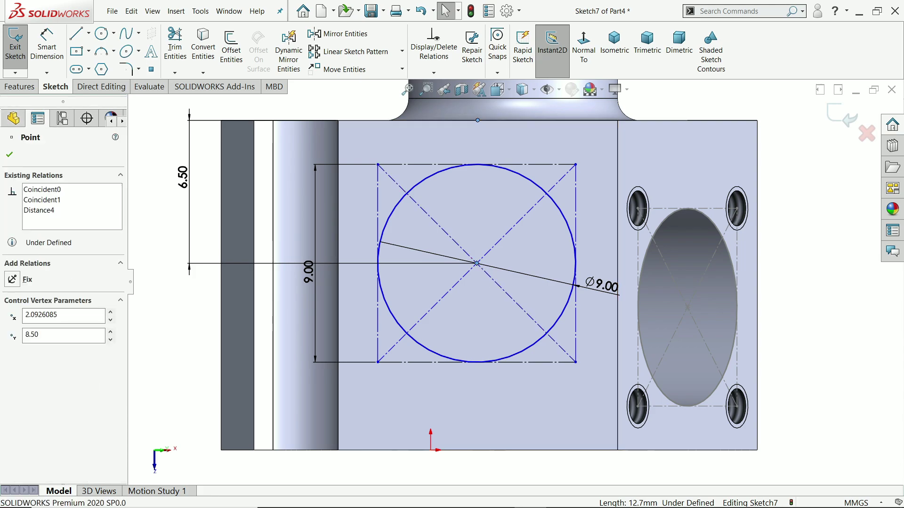
{"action": "left_click", "coordinate": [477, 264], "text": "ctrl"}
{"action": "left_click", "coordinate": [520, 220]}
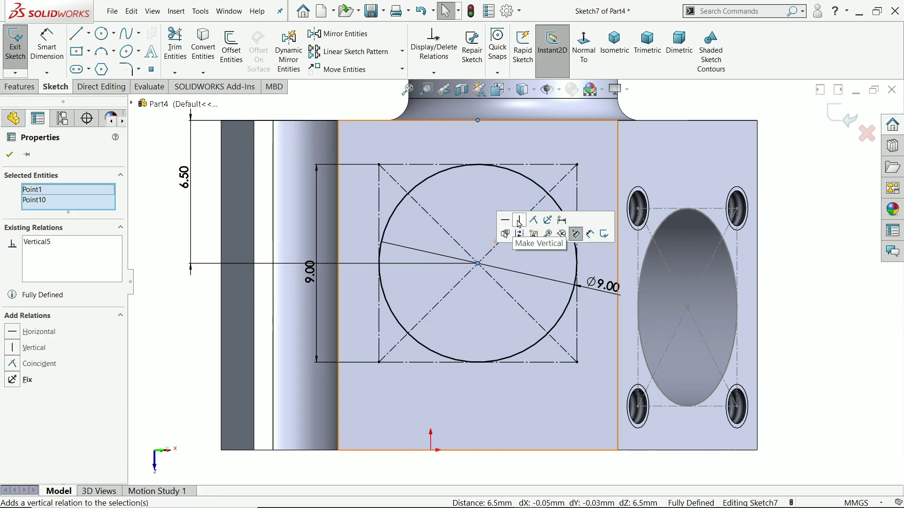
{"action": "left_click", "coordinate": [9, 154]}
{"action": "left_click", "coordinate": [27, 85]}
{"action": "left_click", "coordinate": [179, 46]}
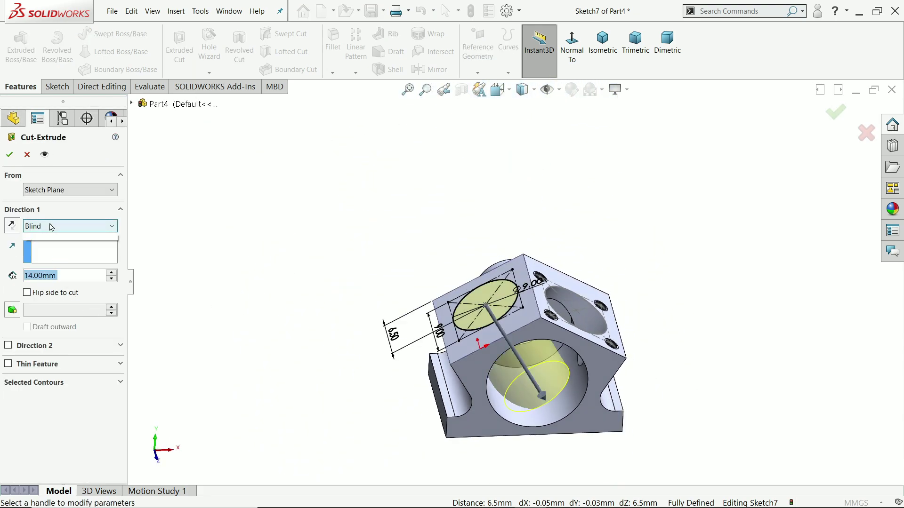
Cut the Ø9 circle Up To Next into the bore as Cut-Extrude4.
{"action": "left_click", "coordinate": [55, 226]}
{"action": "left_click", "coordinate": [47, 254]}
{"action": "left_click", "coordinate": [10, 154]}
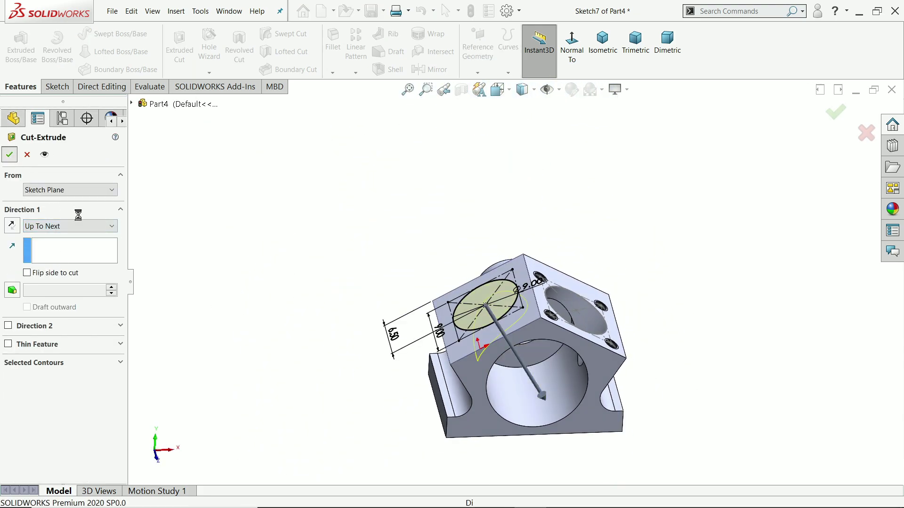
{"action": "key", "text": "ctrl+1"}
{"action": "middle_click_drag", "start_coordinate": [443, 272], "coordinate": [410, 316]}
Expand Cut-Extrude4 and show Sketch7.
{"action": "left_click", "coordinate": [6, 401]}
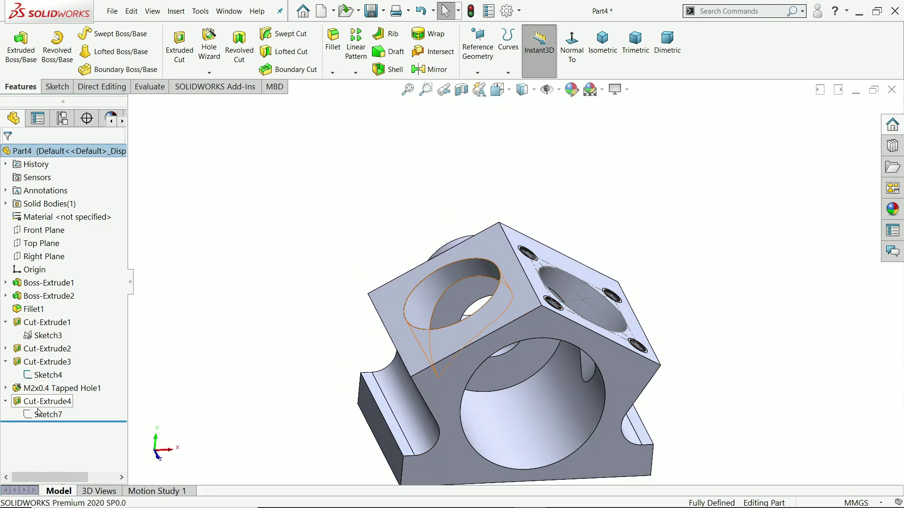
{"action": "left_click", "coordinate": [47, 415]}
{"action": "left_click", "coordinate": [53, 398]}
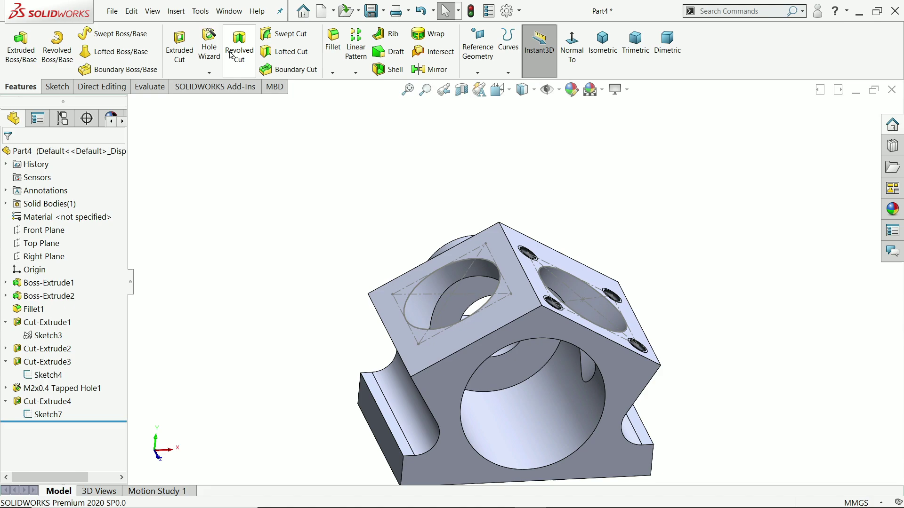
Configure an M2x0.4 bottoming tapped hole, 2.00 mm deep with 1.60 mm thread.
{"action": "left_click", "coordinate": [209, 46]}
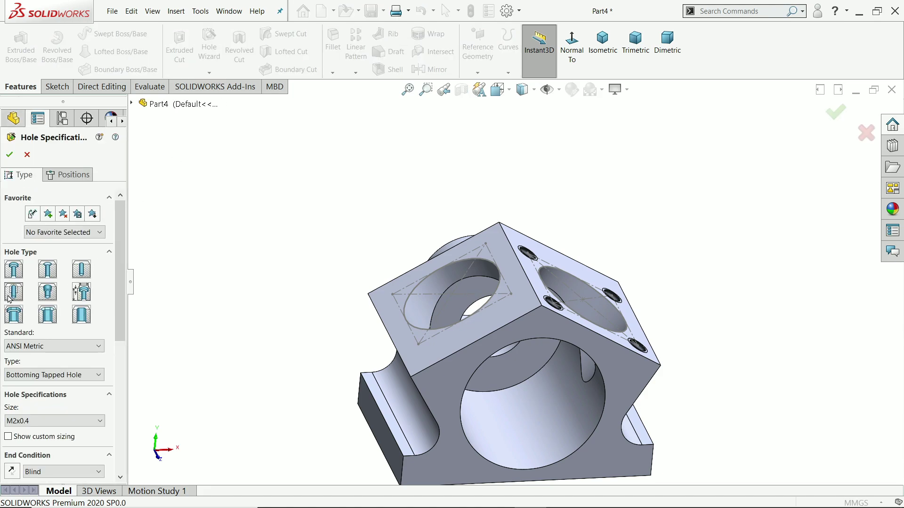
{"action": "scroll", "coordinate": [63, 286], "scroll_direction": "down", "scroll_amount": 3}
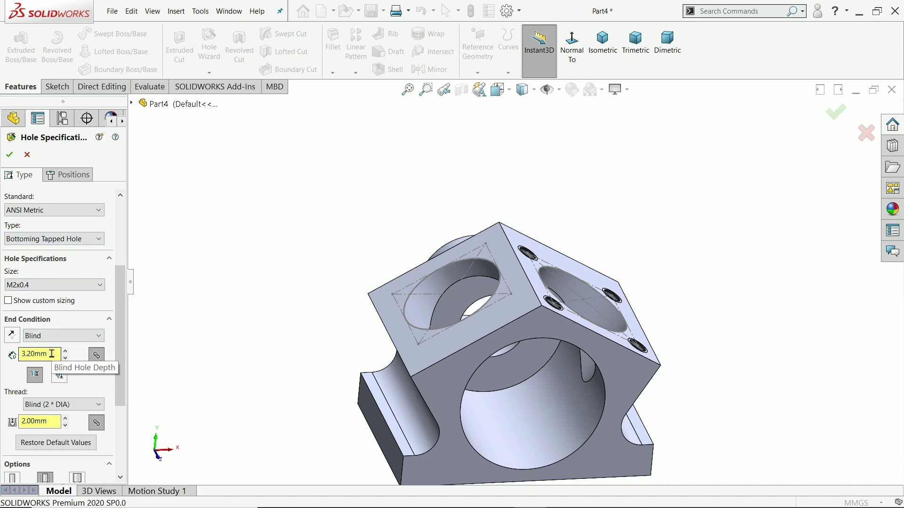
{"action": "left_click_drag", "start_coordinate": [51, 354], "coordinate": [5, 346]}
{"action": "key", "text": "Return"}
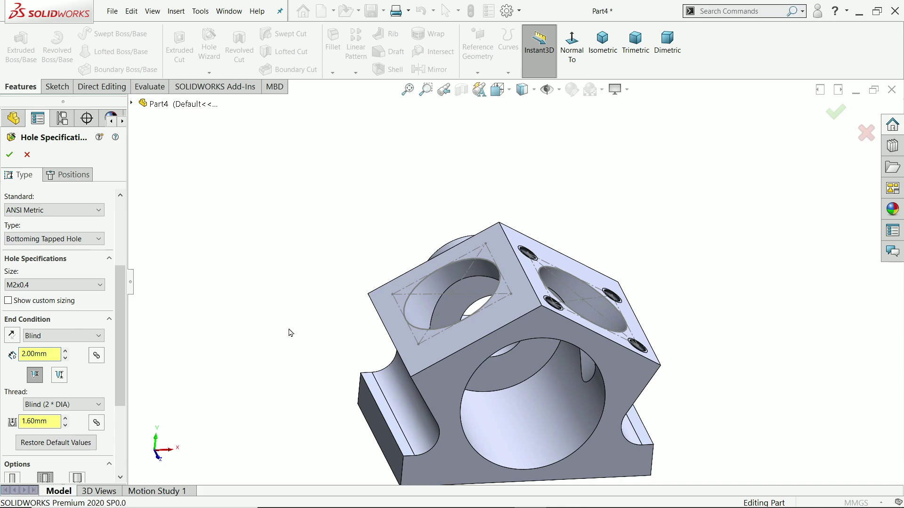
{"action": "scroll", "coordinate": [493, 320], "scroll_direction": "down", "scroll_amount": 5}
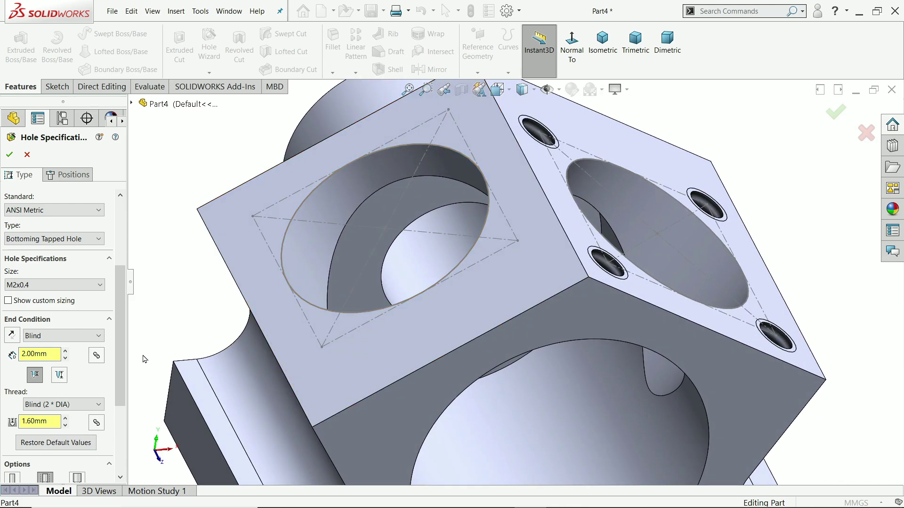
{"action": "left_click_drag", "start_coordinate": [121, 367], "coordinate": [121, 401]}
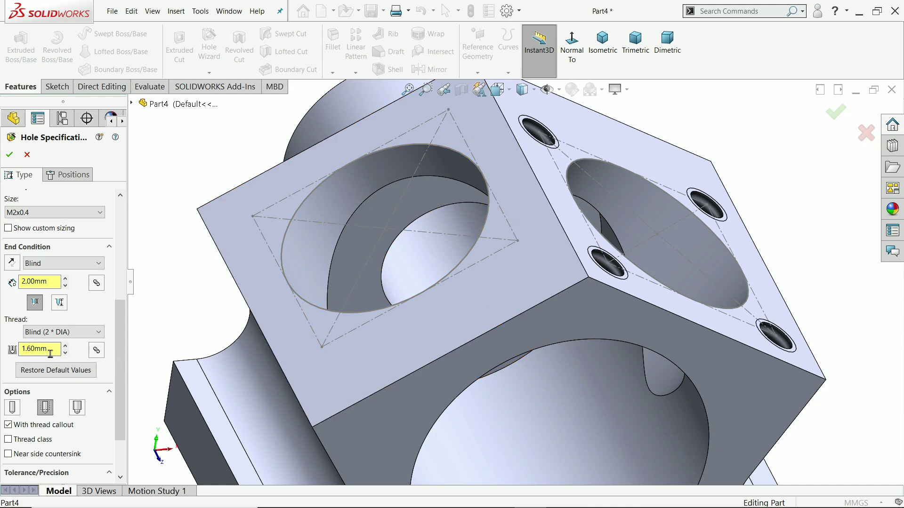
{"action": "left_click", "coordinate": [74, 175]}
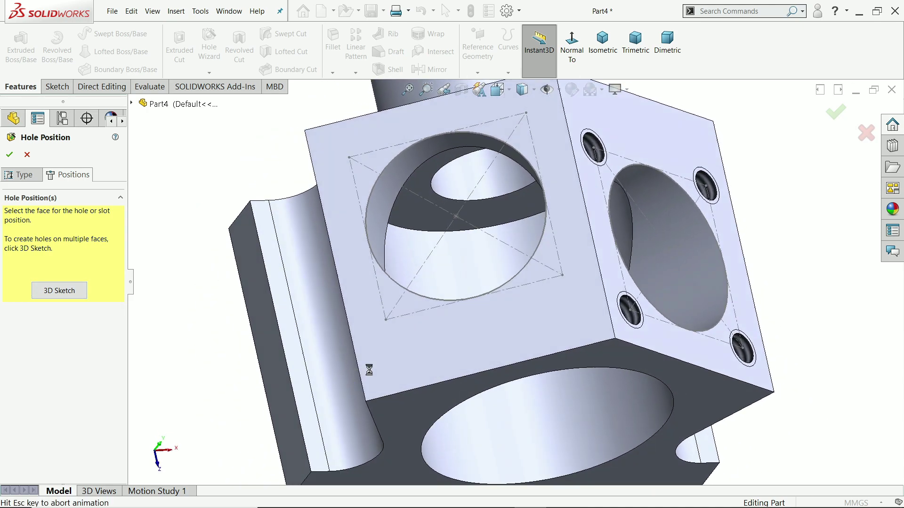
Place hole points at the four corners of the side-face square.
{"action": "left_click", "coordinate": [323, 369]}
{"action": "scroll", "coordinate": [560, 282], "scroll_direction": "down", "scroll_amount": 1}
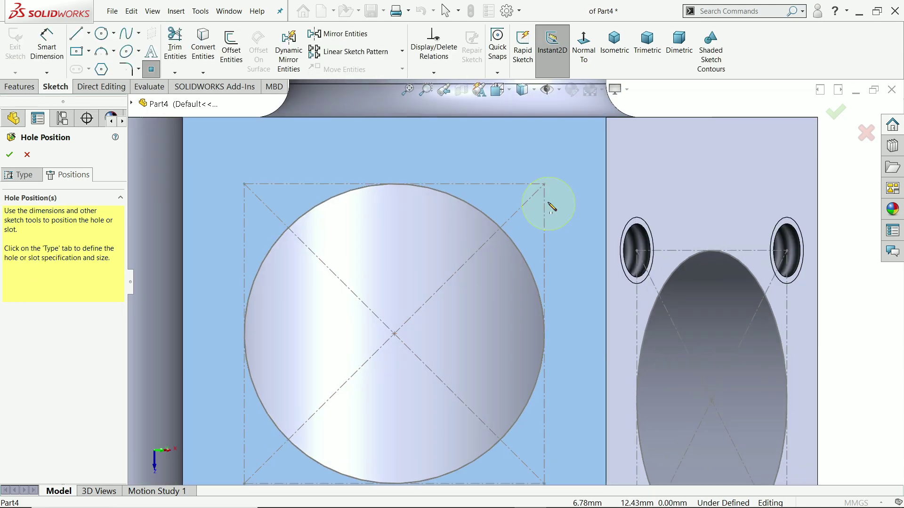
{"action": "left_click", "coordinate": [544, 184]}
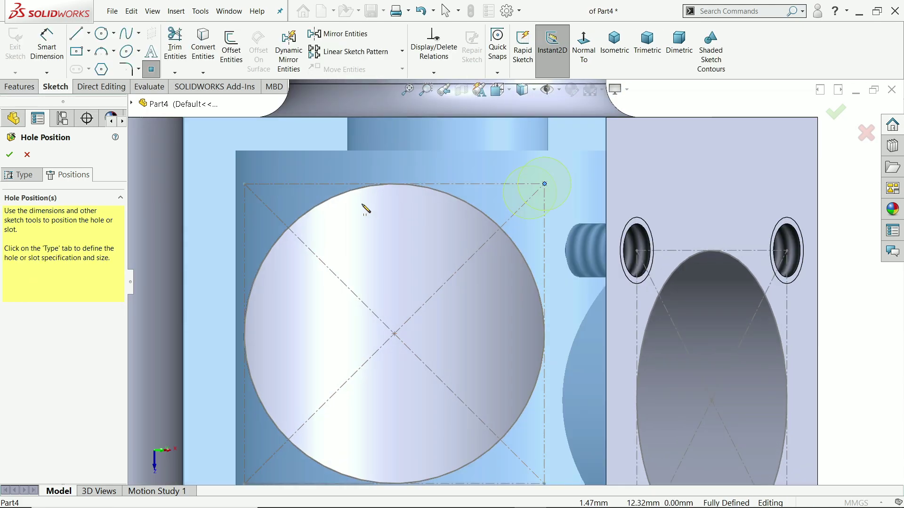
{"action": "left_click", "coordinate": [245, 185]}
{"action": "scroll", "coordinate": [252, 207], "scroll_direction": "up", "scroll_amount": 2}
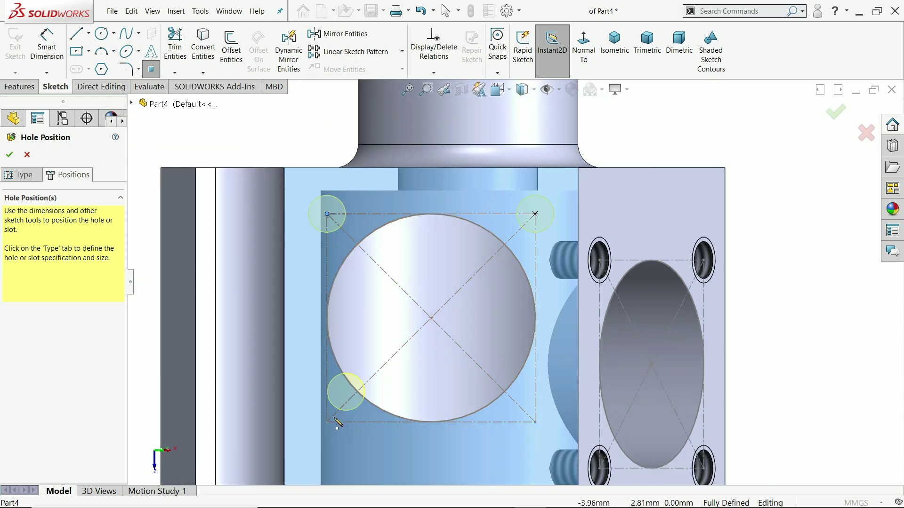
{"action": "scroll", "coordinate": [369, 404], "scroll_direction": "down", "scroll_amount": 1}
{"action": "left_click", "coordinate": [396, 383]}
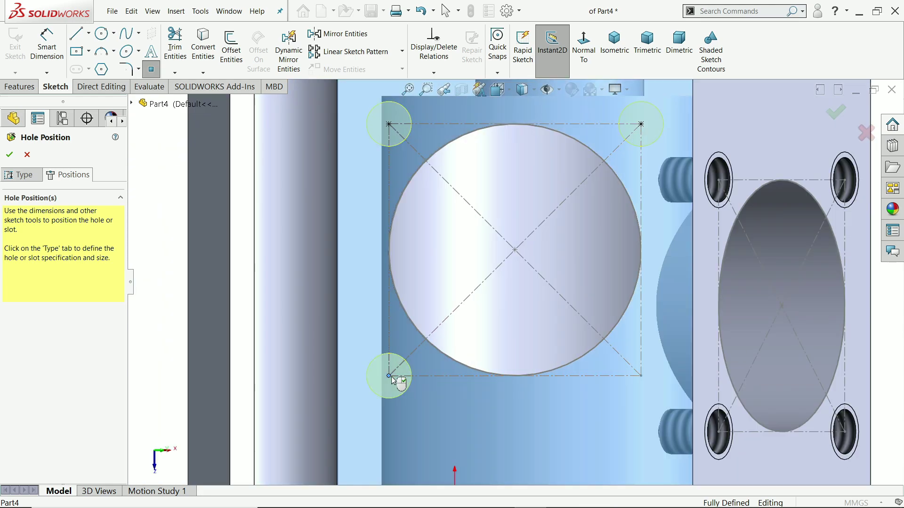
{"action": "left_click", "coordinate": [643, 379]}
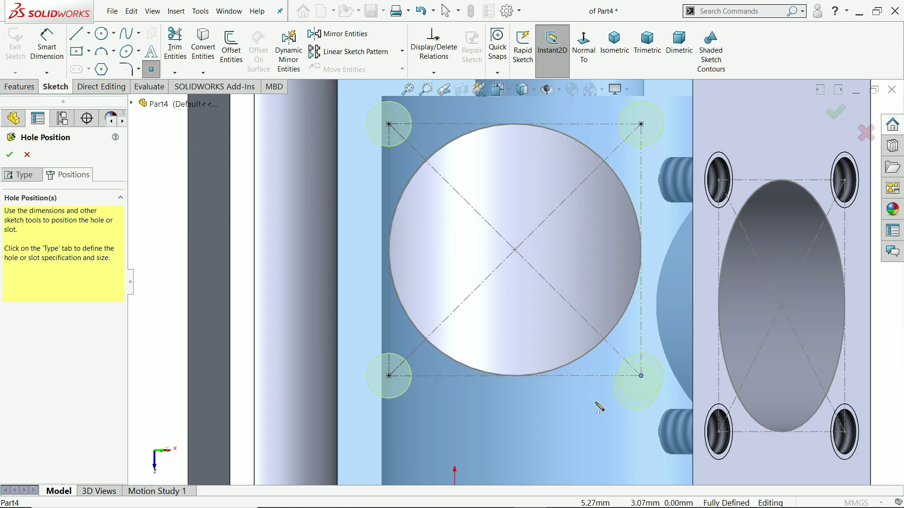
{"action": "mouse_move", "coordinate": [475, 330]}
{"action": "middle_mouse_down"}
{"action": "mouse_move", "coordinate": [523, 257]}
{"action": "mouse_move", "coordinate": [471, 305]}
{"action": "middle_mouse_up"}
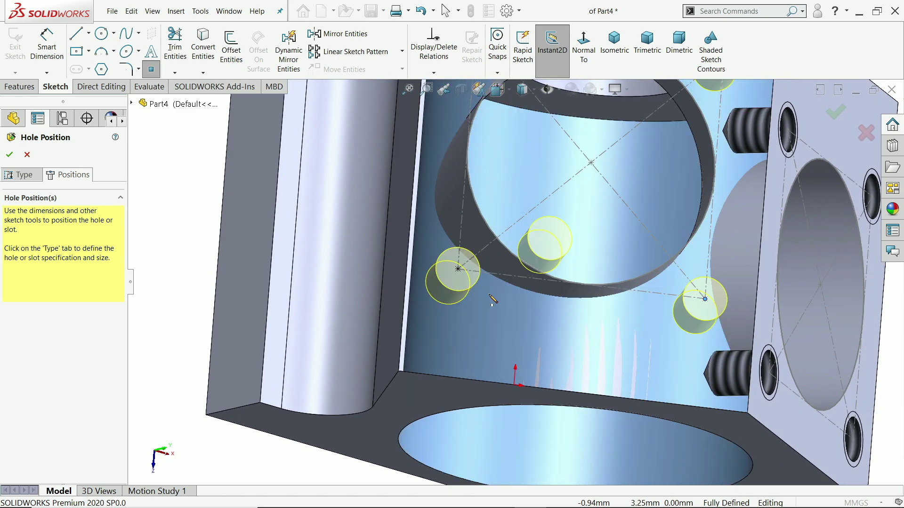
Recheck the thread depth on the Type tab and confirm the four tapped holes.
{"action": "left_click", "coordinate": [19, 174]}
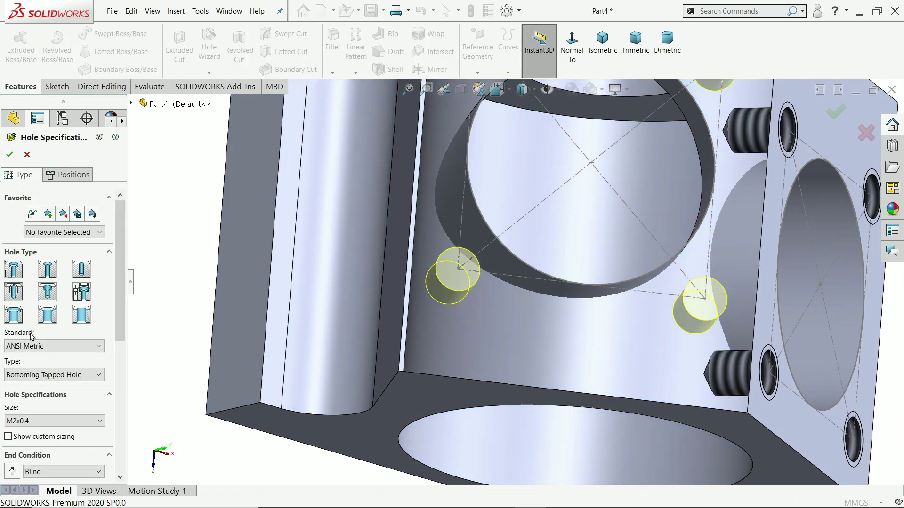
{"action": "left_click_drag", "start_coordinate": [122, 321], "coordinate": [121, 397]}
{"action": "left_click_drag", "start_coordinate": [59, 398], "coordinate": [2, 387]}
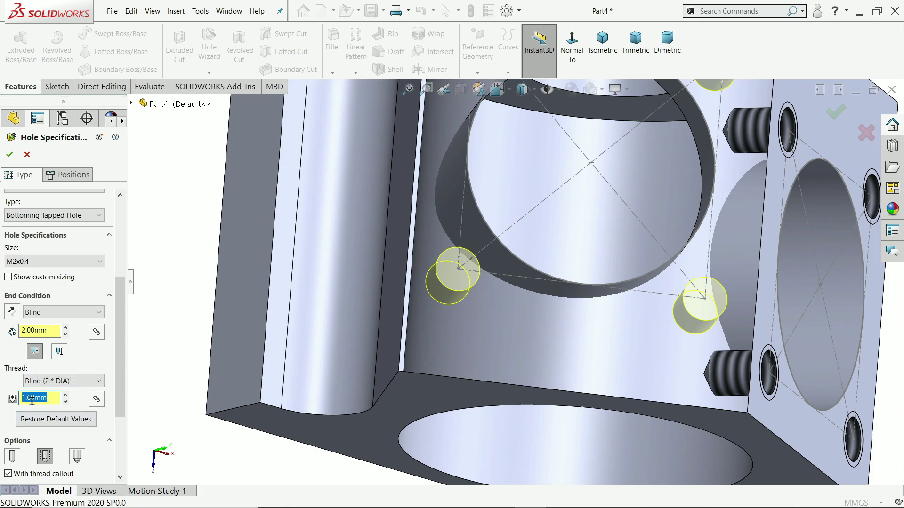
{"action": "left_click", "coordinate": [11, 155]}
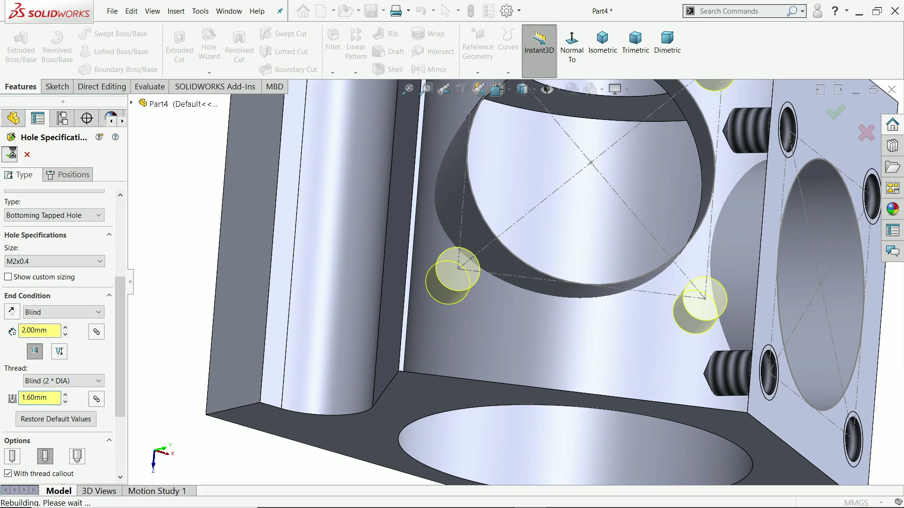
Hide the leftover Sketch7 and Sketch4 outlines on the tapped faces.
{"action": "scroll", "coordinate": [298, 312], "scroll_direction": "up", "scroll_amount": 5}
{"action": "middle_click_drag", "start_coordinate": [453, 294], "coordinate": [372, 276]}
{"action": "left_click", "coordinate": [371, 277]}
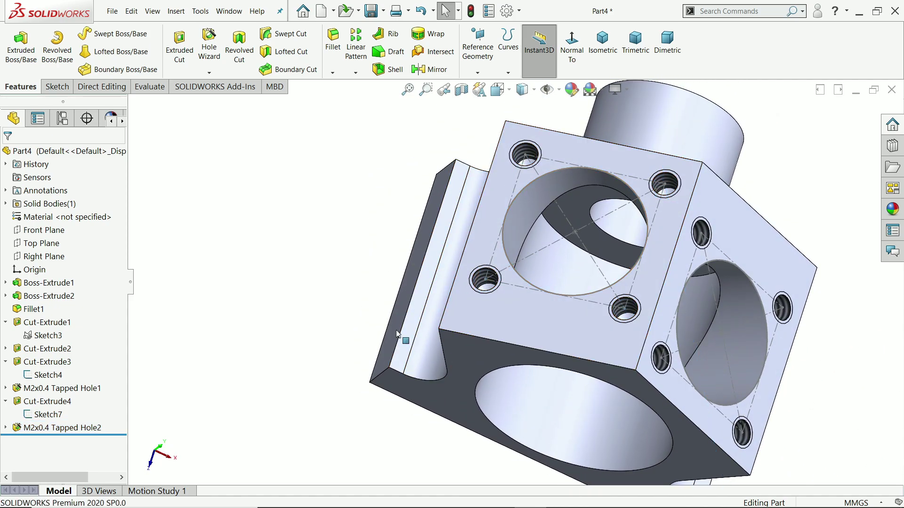
{"action": "scroll", "coordinate": [596, 318], "scroll_direction": "down", "scroll_amount": 3}
{"action": "left_click", "coordinate": [593, 297]}
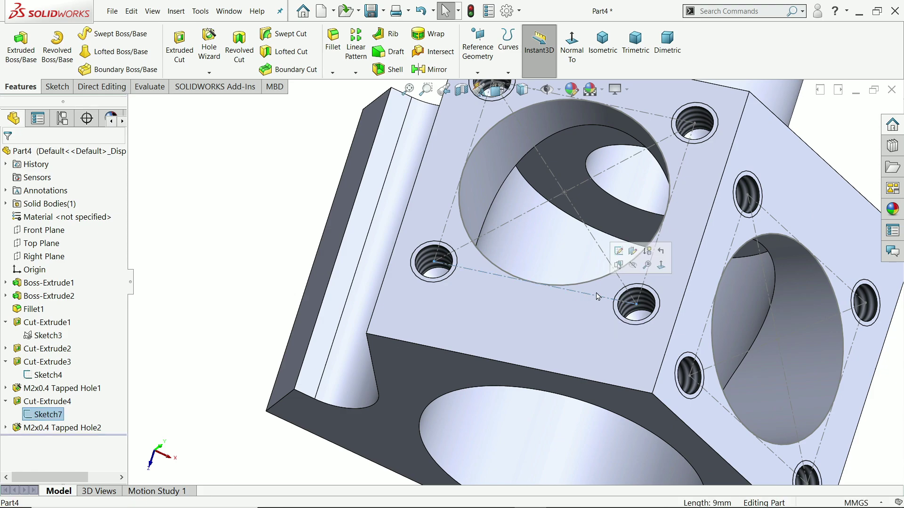
{"action": "left_click", "coordinate": [628, 249]}
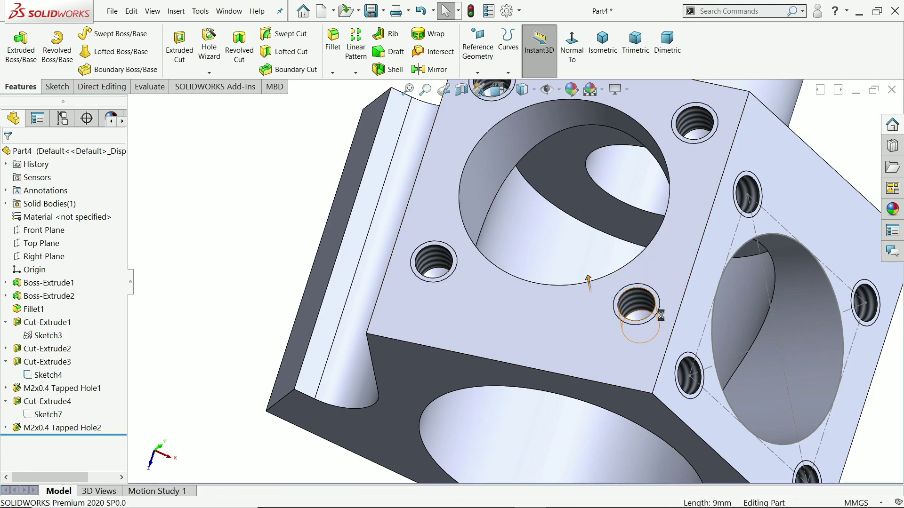
{"action": "left_click", "coordinate": [702, 337]}
{"action": "left_click", "coordinate": [742, 310]}
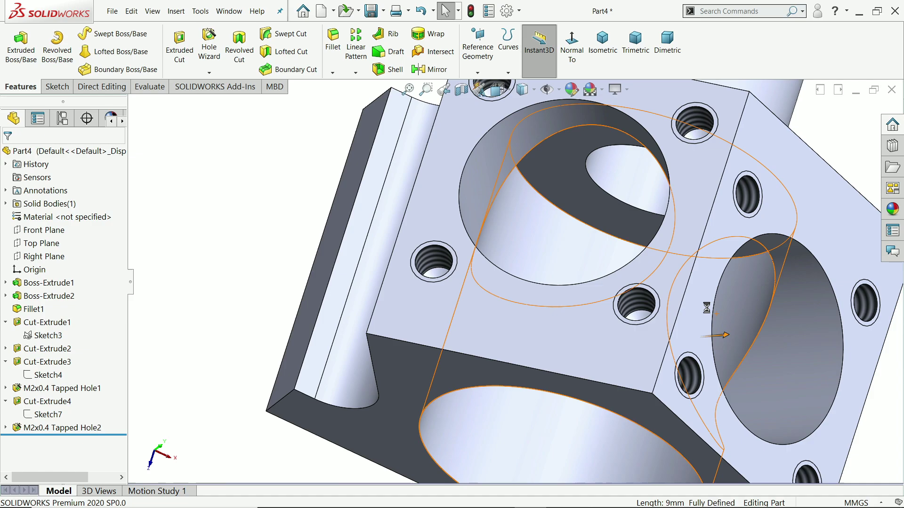
Return to isometric view and switch to the Mini Crank Case drawing in Photos.
{"action": "left_click", "coordinate": [603, 44]}
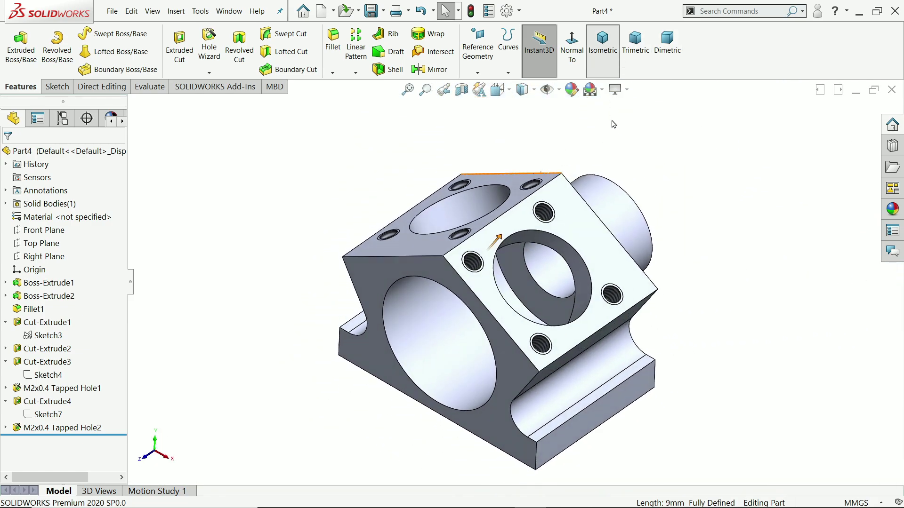
{"action": "key", "text": "alt+Tab"}
{"action": "scroll", "coordinate": [127, 281], "scroll_direction": "up", "scroll_amount": 5}
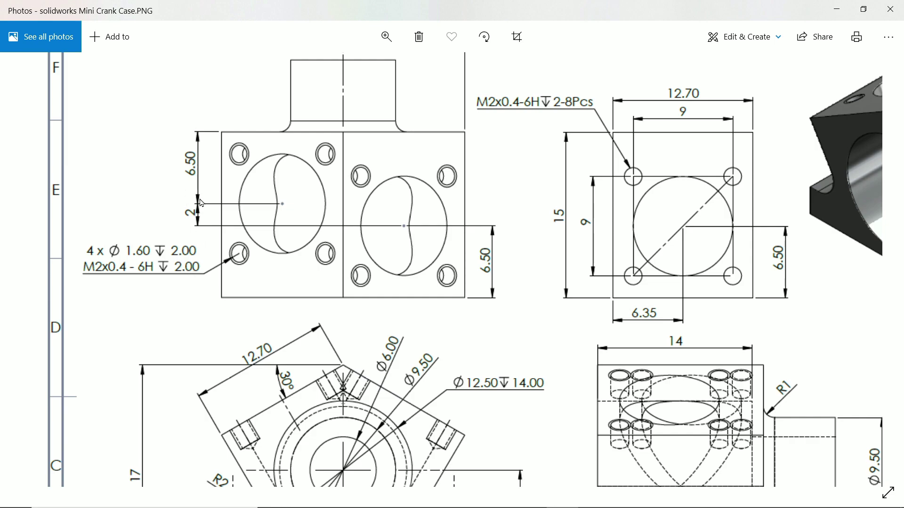
Review the drawing's lower views and notes, then minimize Photos.
{"action": "left_click_drag", "start_coordinate": [470, 336], "coordinate": [410, 238]}
{"action": "scroll", "coordinate": [395, 334], "scroll_direction": "down", "scroll_amount": 4}
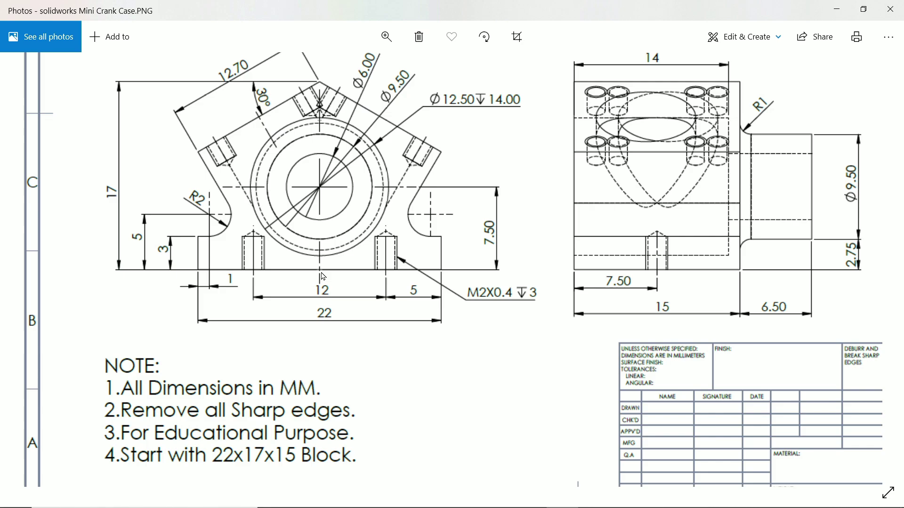
{"action": "left_click", "coordinate": [837, 12]}
Start a new sketch on the part's bottom face.
{"action": "middle_click_drag", "start_coordinate": [542, 264], "coordinate": [528, 304]}
{"action": "left_click", "coordinate": [528, 304]}
{"action": "left_click", "coordinate": [571, 274]}
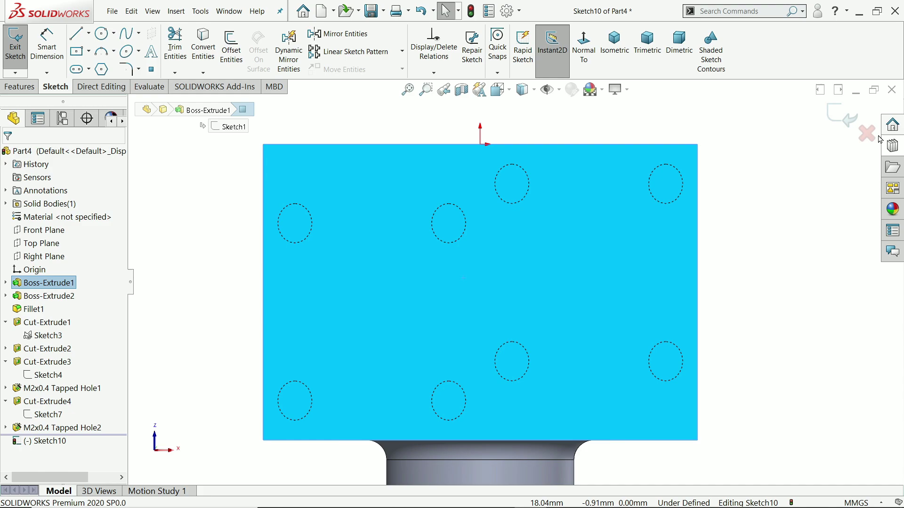
Exit the empty sketch and start a new Hole Wizard hole for the bottom face.
{"action": "left_click", "coordinate": [843, 117]}
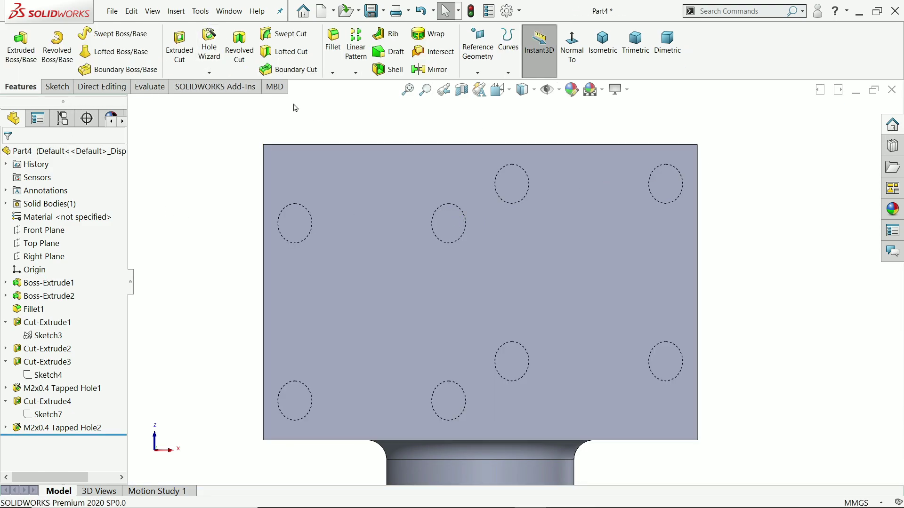
{"action": "left_click", "coordinate": [209, 51]}
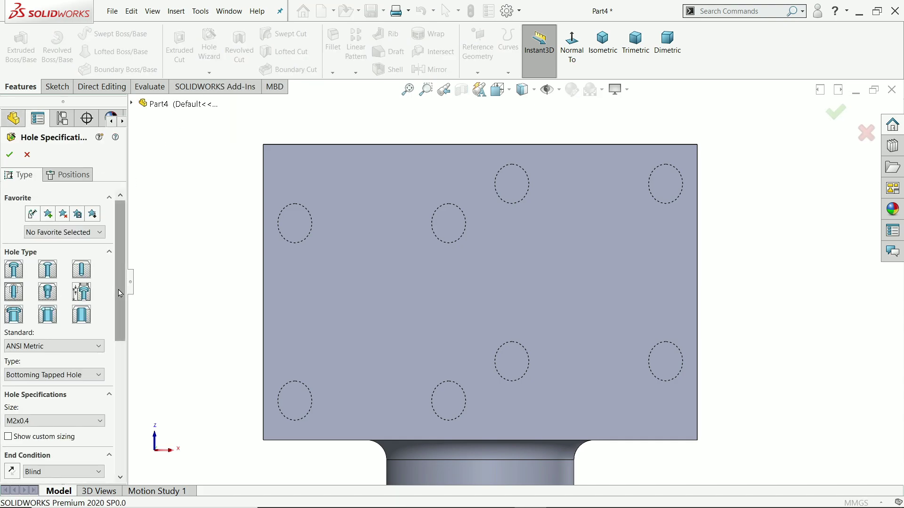
{"action": "scroll", "coordinate": [120, 294], "scroll_direction": "down", "scroll_amount": 3}
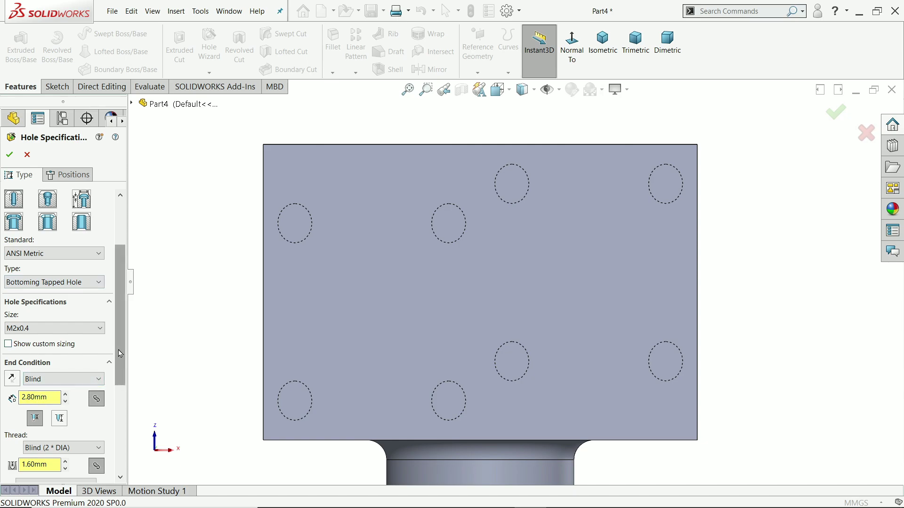
{"action": "scroll", "coordinate": [61, 358], "scroll_direction": "down", "scroll_amount": 2}
Keep the Blind end condition and change the hole depth from 2.80 to 3 mm.
{"action": "left_click", "coordinate": [51, 336]}
{"action": "left_click", "coordinate": [52, 336]}
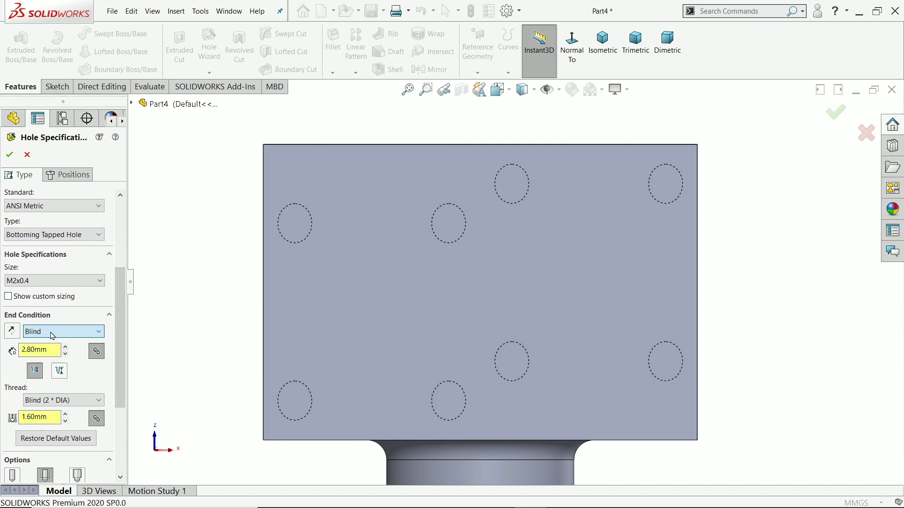
{"action": "left_click_drag", "start_coordinate": [56, 349], "coordinate": [6, 337]}
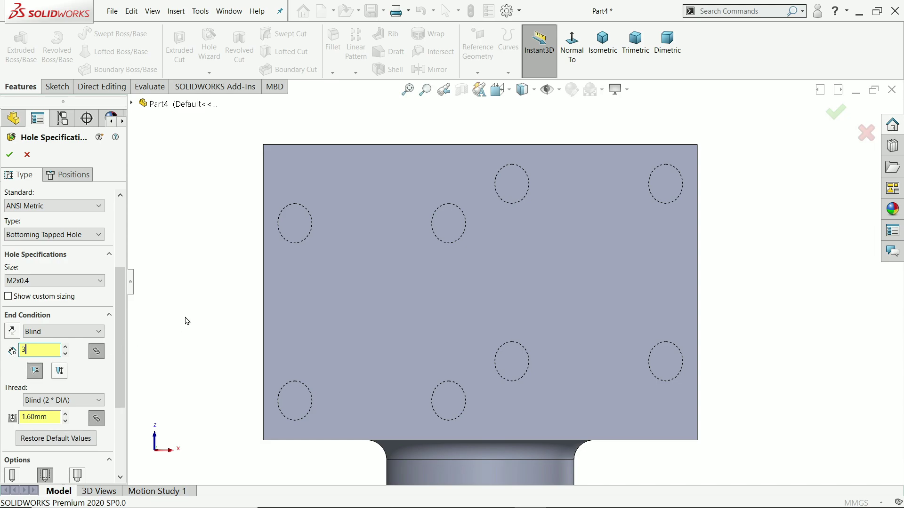
{"action": "type", "text": "3"}
{"action": "key", "text": "Return"}
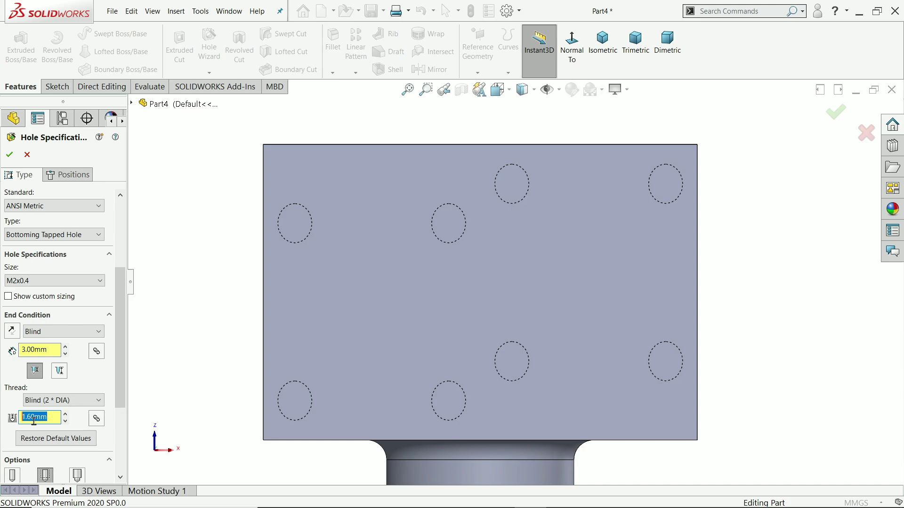
{"action": "scroll", "coordinate": [119, 358], "scroll_direction": "down", "scroll_amount": 3}
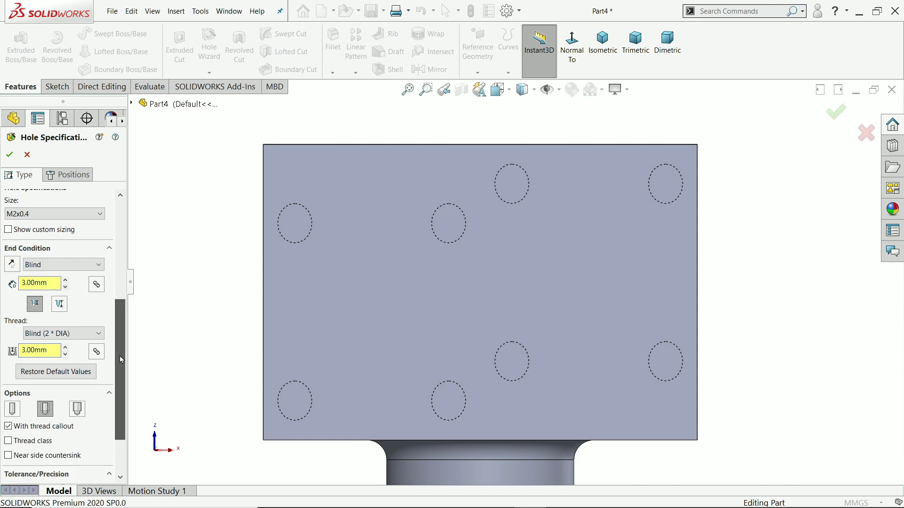
Place two hole centre points on the underside face.
{"action": "left_click", "coordinate": [79, 178]}
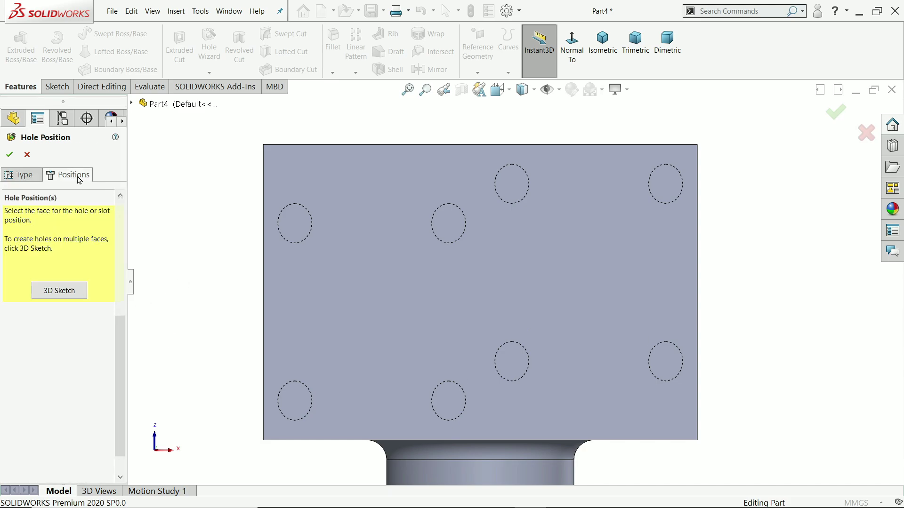
{"action": "left_click", "coordinate": [60, 291]}
{"action": "left_click", "coordinate": [393, 250]}
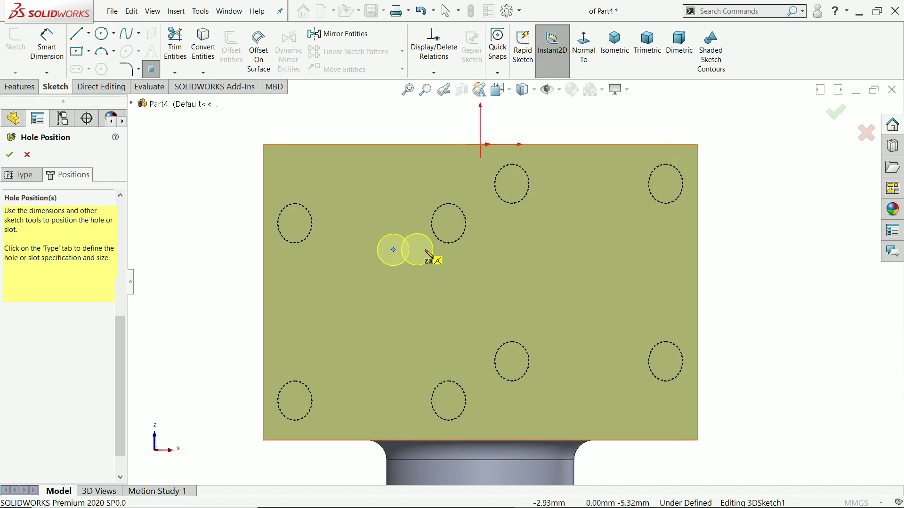
{"action": "left_click", "coordinate": [562, 254]}
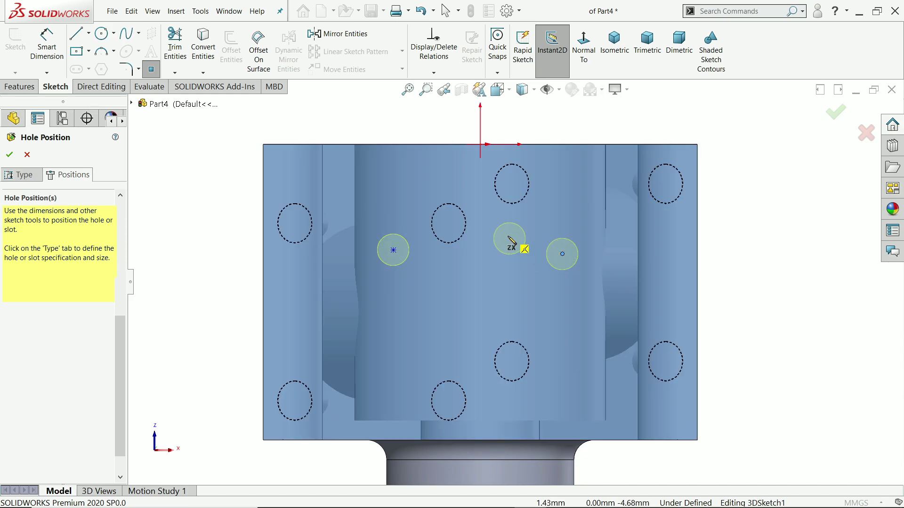
{"action": "key", "text": "Escape"}
Dimension the hole centres 12 mm apart, with the left one 5 mm from the left edge.
{"action": "left_click", "coordinate": [47, 47]}
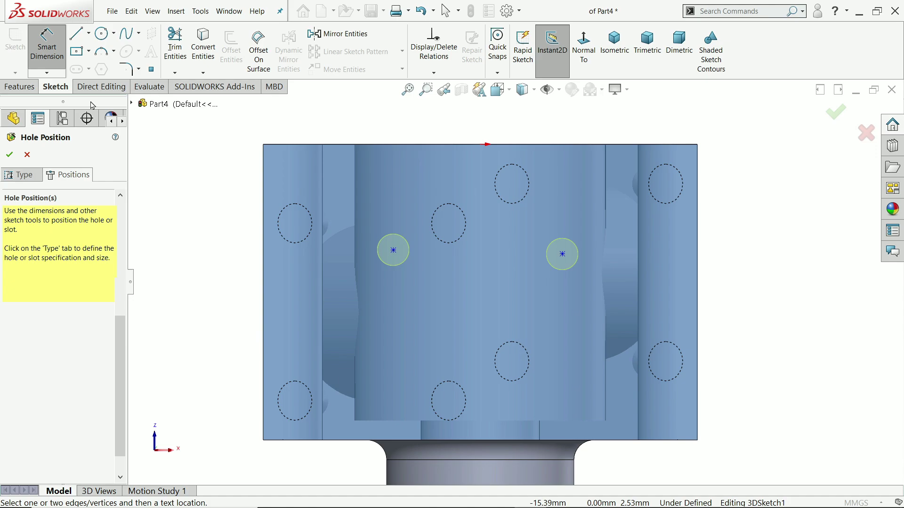
{"action": "left_click", "coordinate": [394, 251]}
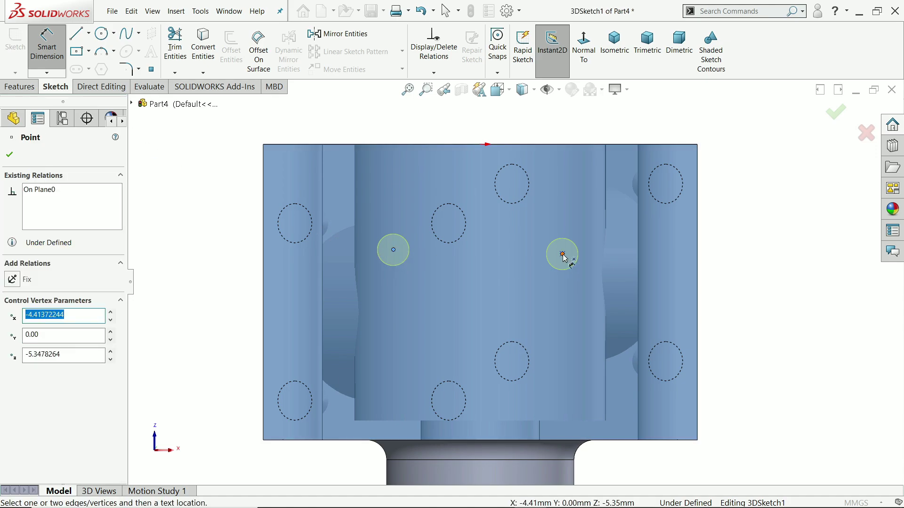
{"action": "left_click", "coordinate": [563, 254]}
{"action": "left_click", "coordinate": [488, 124]}
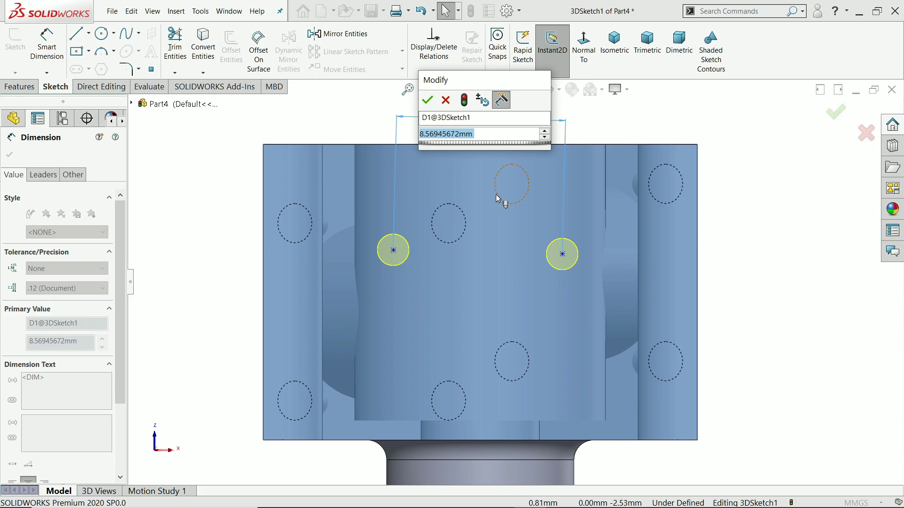
{"action": "type", "text": "12"}
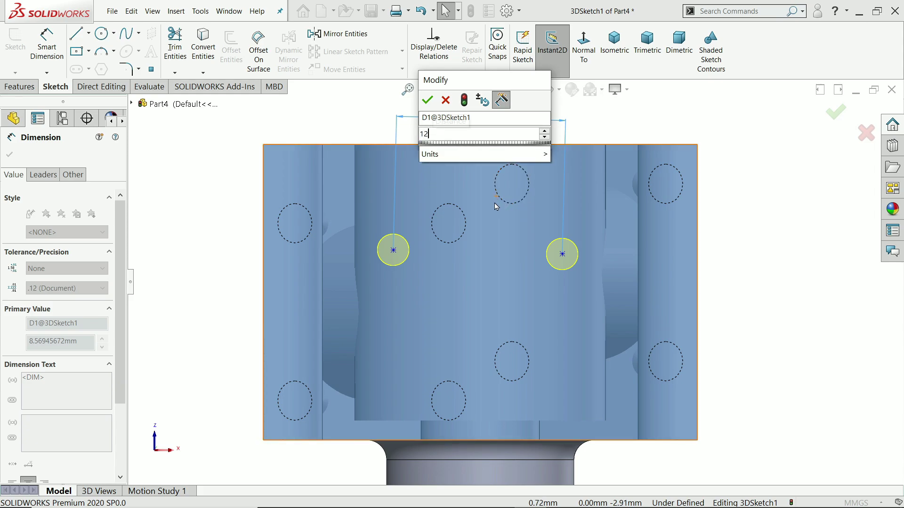
{"action": "key", "text": "Return"}
{"action": "left_click", "coordinate": [393, 251]}
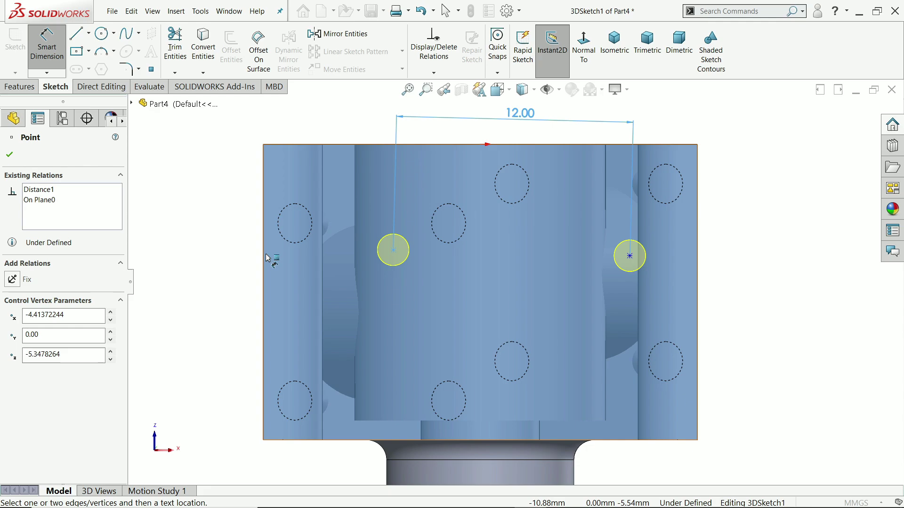
{"action": "left_click", "coordinate": [263, 255]}
{"action": "left_click", "coordinate": [319, 120]}
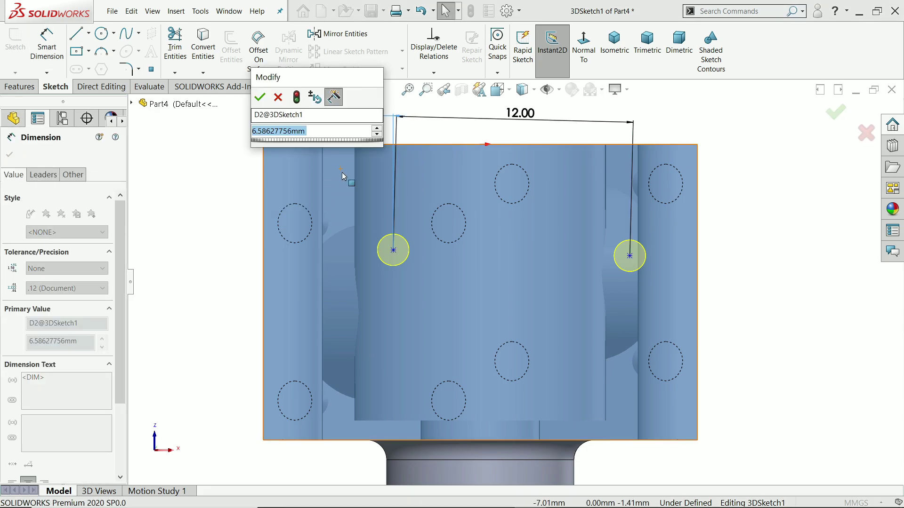
{"action": "type", "text": "5"}
{"action": "key", "text": "Return"}
Align the two hole centres horizontally and place them 7.5 mm below the top edge.
{"action": "left_click", "coordinate": [10, 155]}
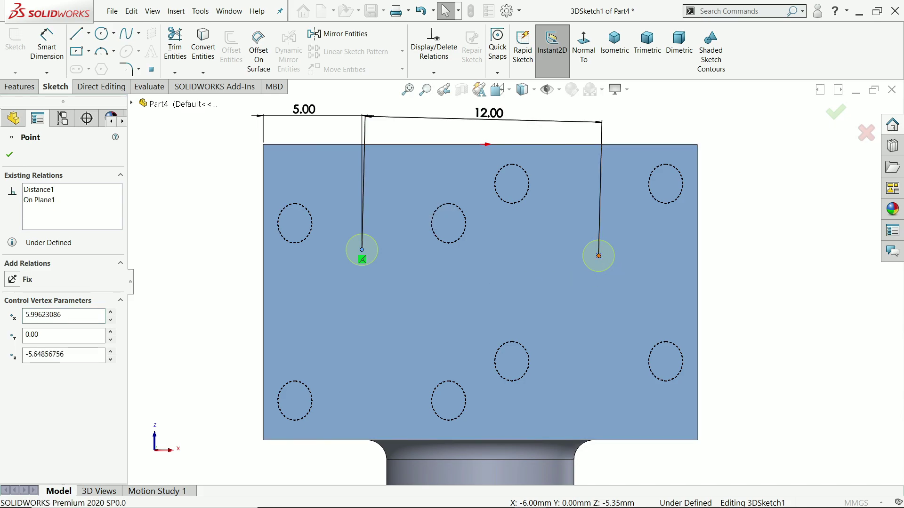
{"action": "left_click", "coordinate": [599, 256], "text": "ctrl"}
{"action": "left_click", "coordinate": [626, 217]}
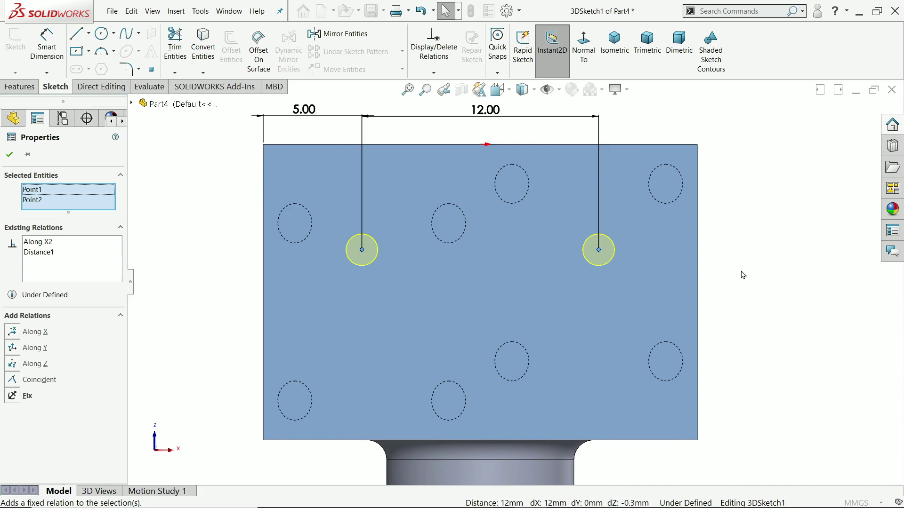
{"action": "left_click", "coordinate": [46, 47]}
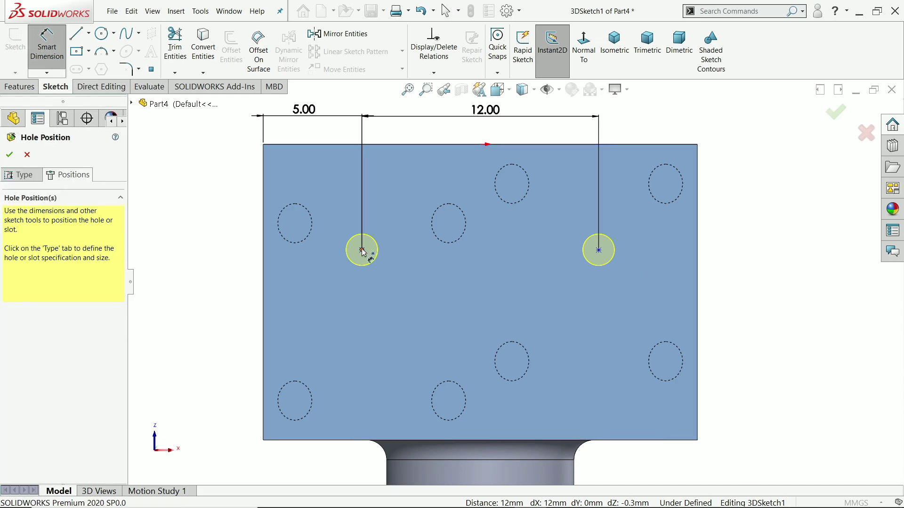
{"action": "left_click", "coordinate": [362, 250]}
{"action": "left_click", "coordinate": [348, 146]}
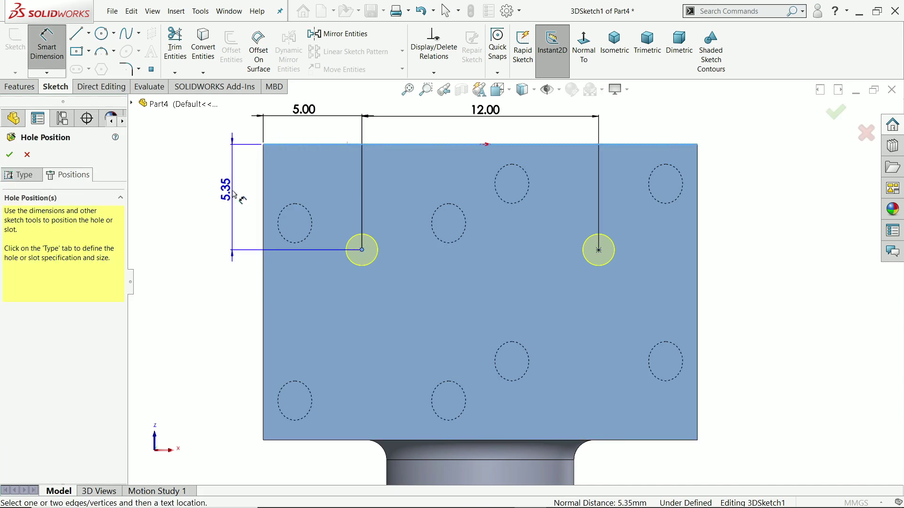
{"action": "left_click", "coordinate": [232, 198]}
{"action": "type", "text": "7.5"}
{"action": "key", "text": "Return"}
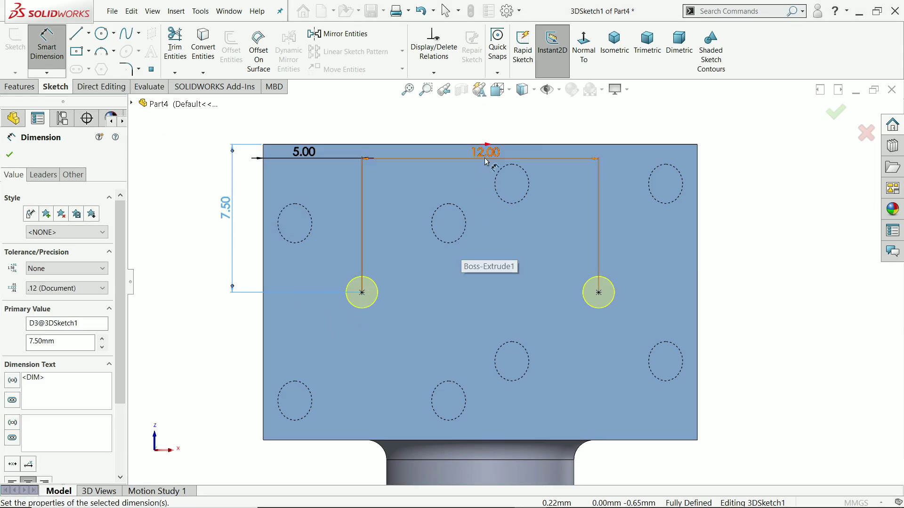
Move the 12.00 and 5.00 dimensions closer to the top edge and close the dimension properties.
{"action": "left_click_drag", "start_coordinate": [485, 151], "coordinate": [471, 118]}
{"action": "left_click_drag", "start_coordinate": [304, 153], "coordinate": [305, 129]}
{"action": "middle_click_drag", "start_coordinate": [305, 130], "coordinate": [331, 211]}
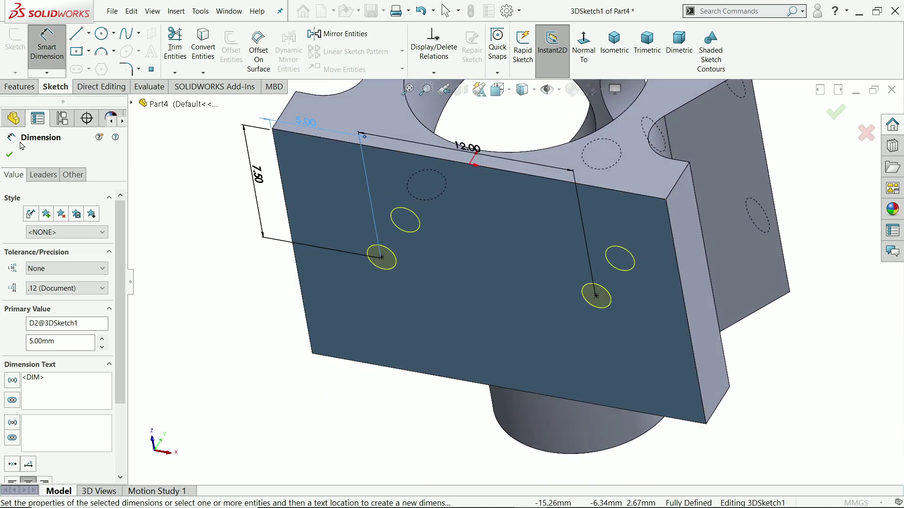
{"action": "left_click", "coordinate": [10, 154]}
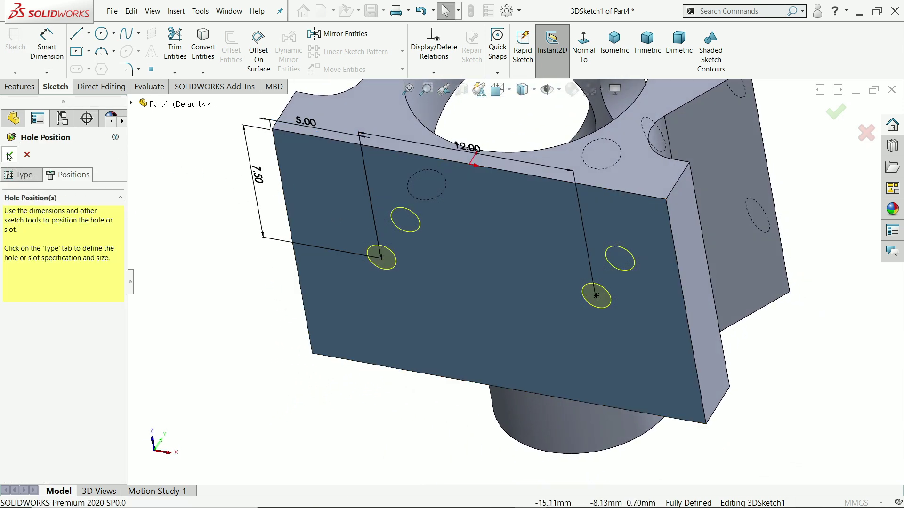
Finish M2x0.4 Tapped Hole3, snap to isometric, and turn on RealView Graphics.
{"action": "key", "text": "Return"}
{"action": "middle_click_drag", "start_coordinate": [343, 296], "coordinate": [470, 325]}
{"action": "left_click", "coordinate": [602, 42]}
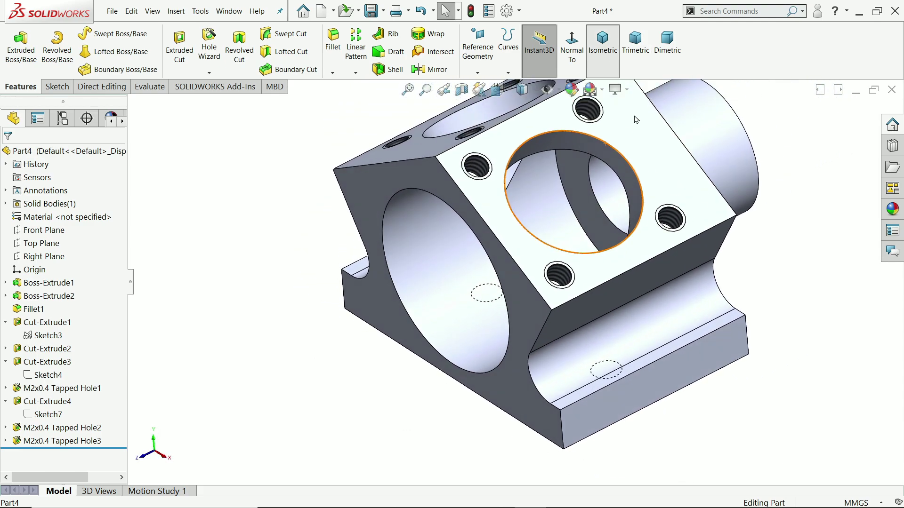
{"action": "scroll", "coordinate": [514, 365], "scroll_direction": "down", "scroll_amount": 2}
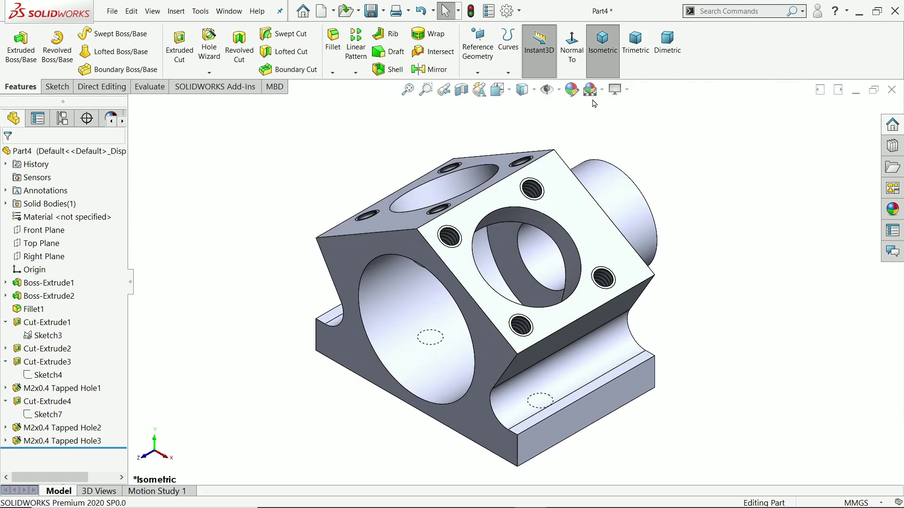
{"action": "left_click", "coordinate": [627, 94]}
{"action": "left_click", "coordinate": [627, 106]}
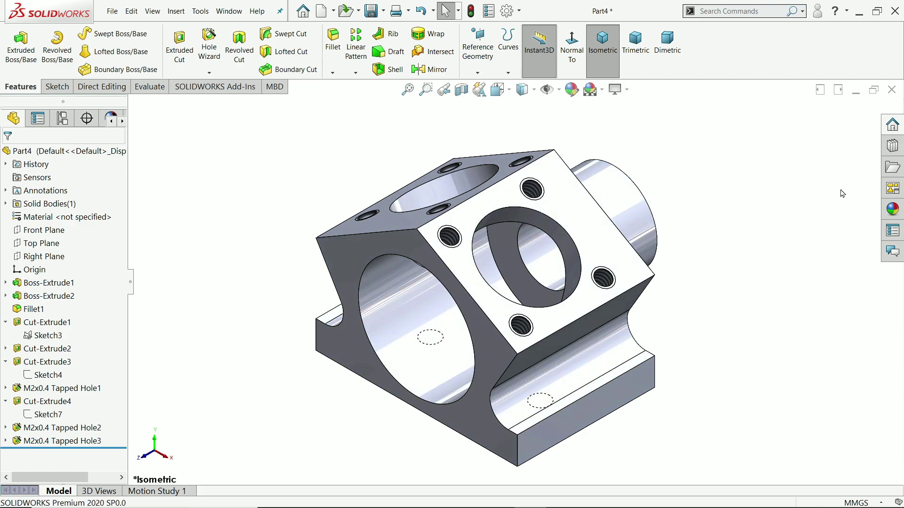
Apply Metal > Silver > polished silver to the part, then collapse Cut-Extrude3 and Cut-Extrude1.
{"action": "left_click", "coordinate": [892, 209]}
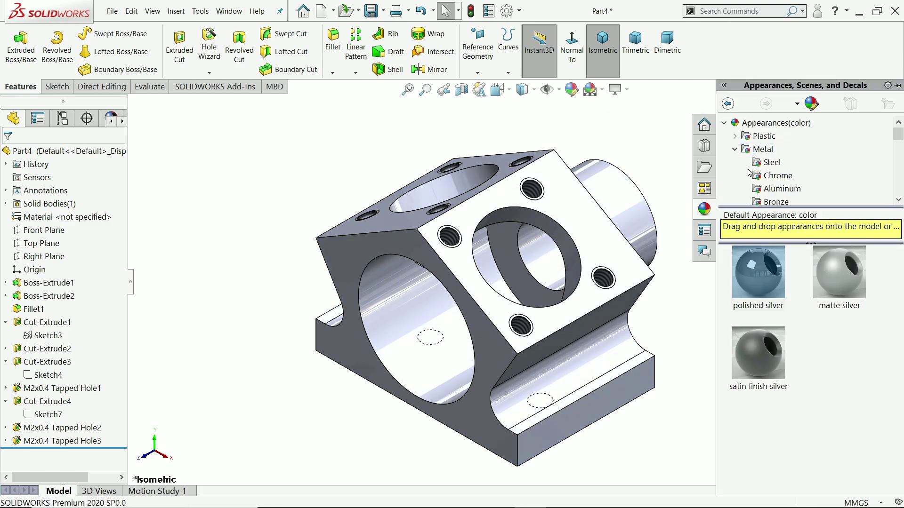
{"action": "scroll", "coordinate": [750, 170], "scroll_direction": "down", "scroll_amount": 1}
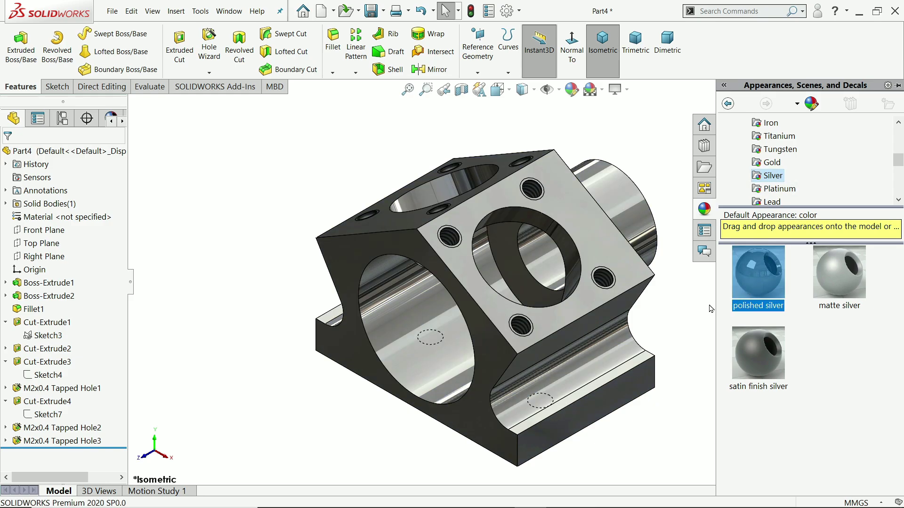
{"action": "scroll", "coordinate": [558, 331], "scroll_direction": "down", "scroll_amount": 2}
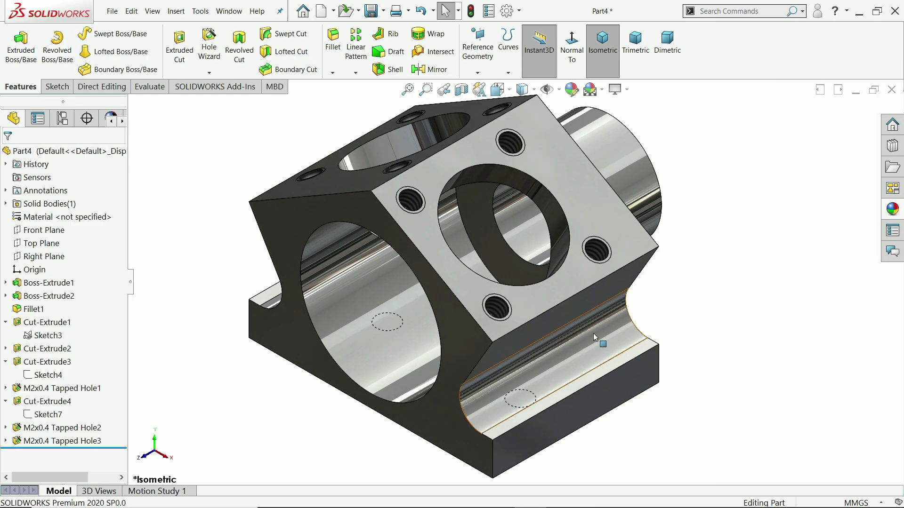
{"action": "middle_click_drag", "start_coordinate": [558, 332], "coordinate": [584, 323]}
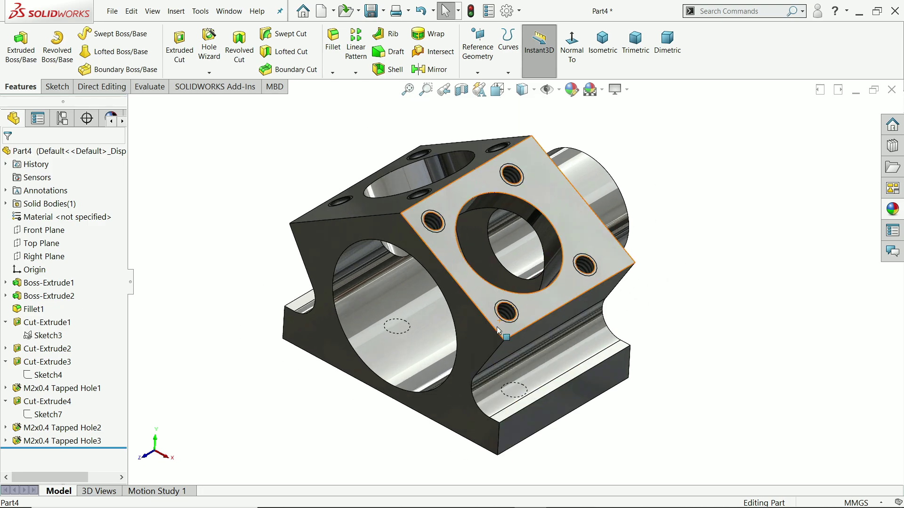
{"action": "left_click", "coordinate": [5, 363]}
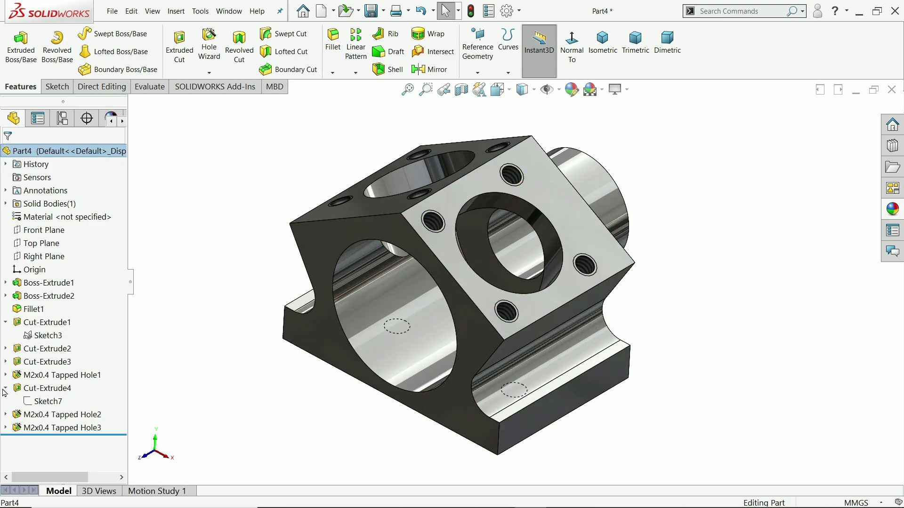
{"action": "left_click", "coordinate": [5, 322]}
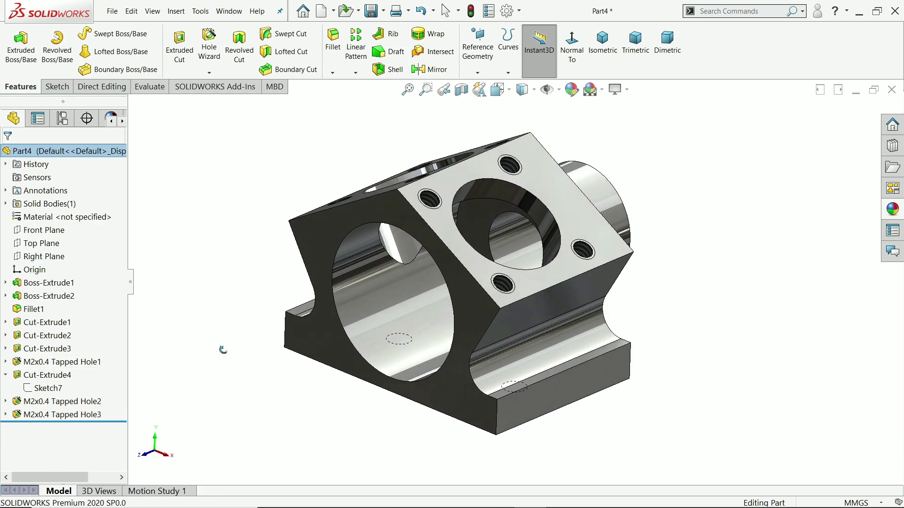